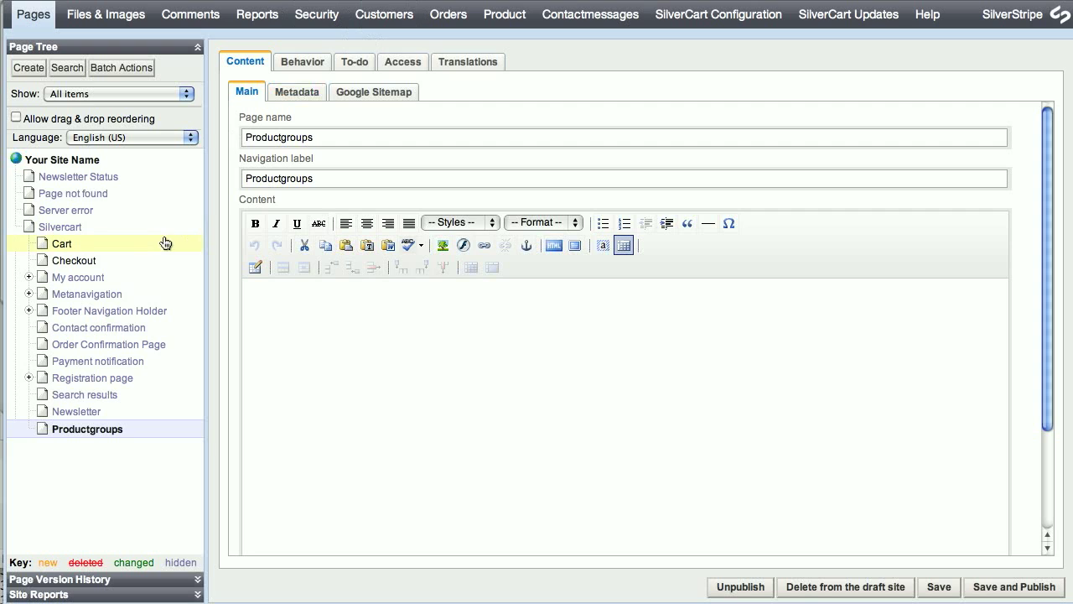
Start a new Product group page under the Productgroups page.
left_click(50, 228)
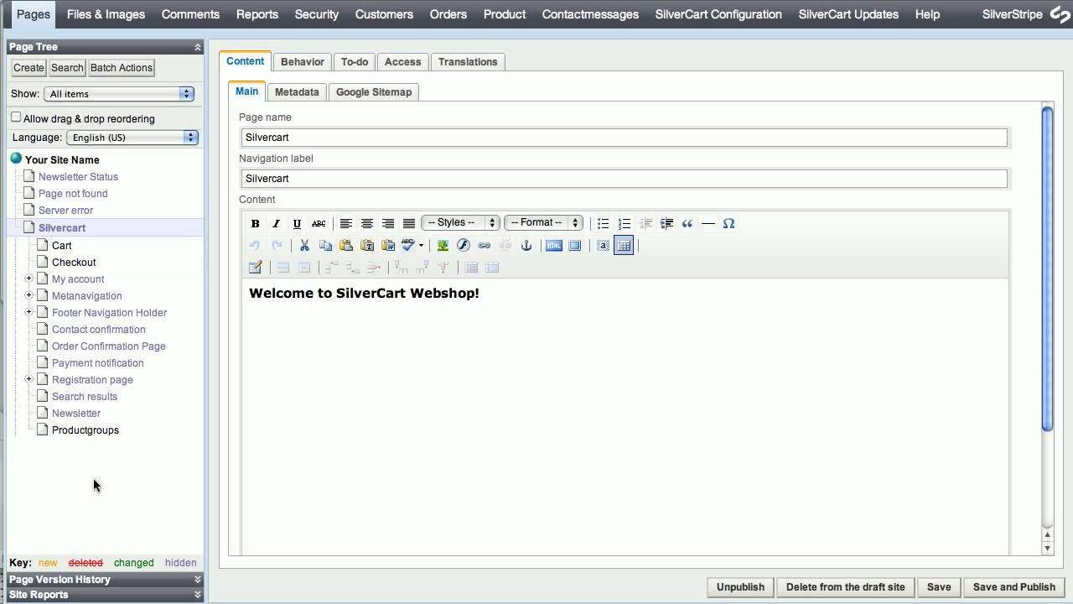
left_click(94, 430)
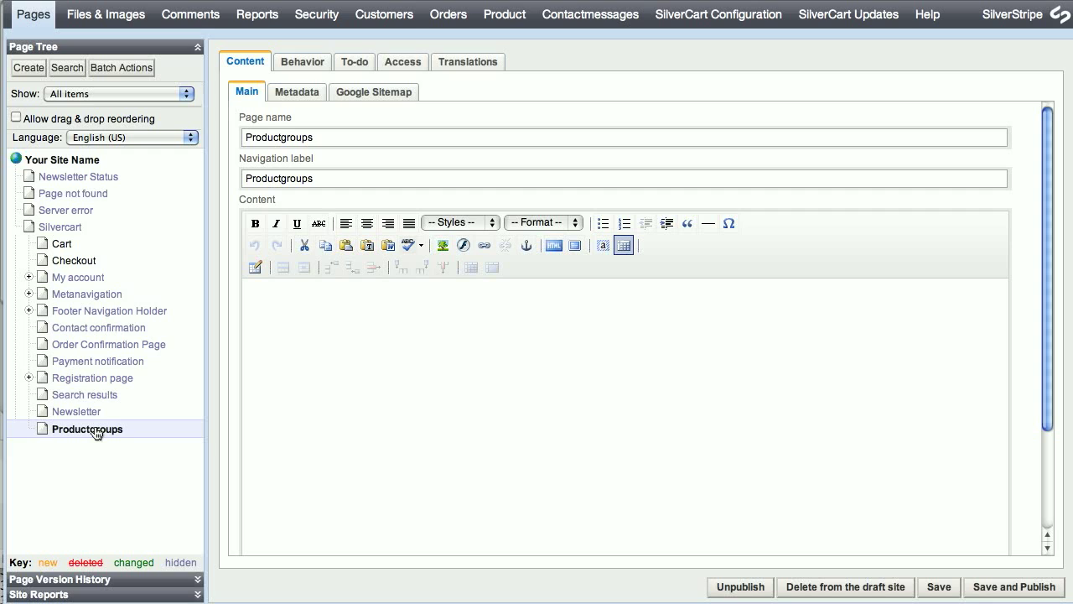
left_click(28, 68)
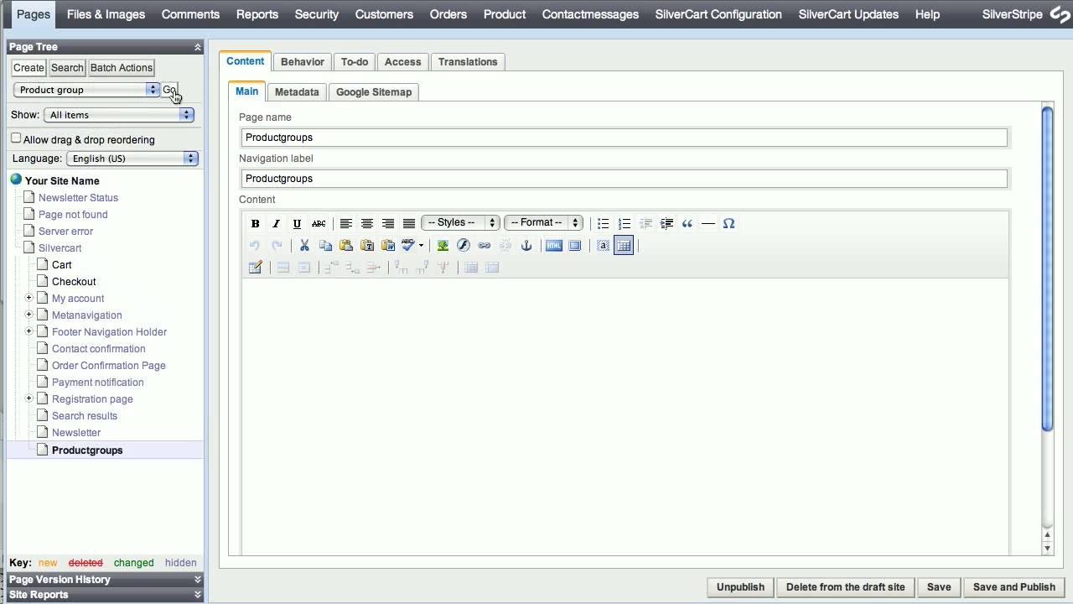
left_click(171, 91)
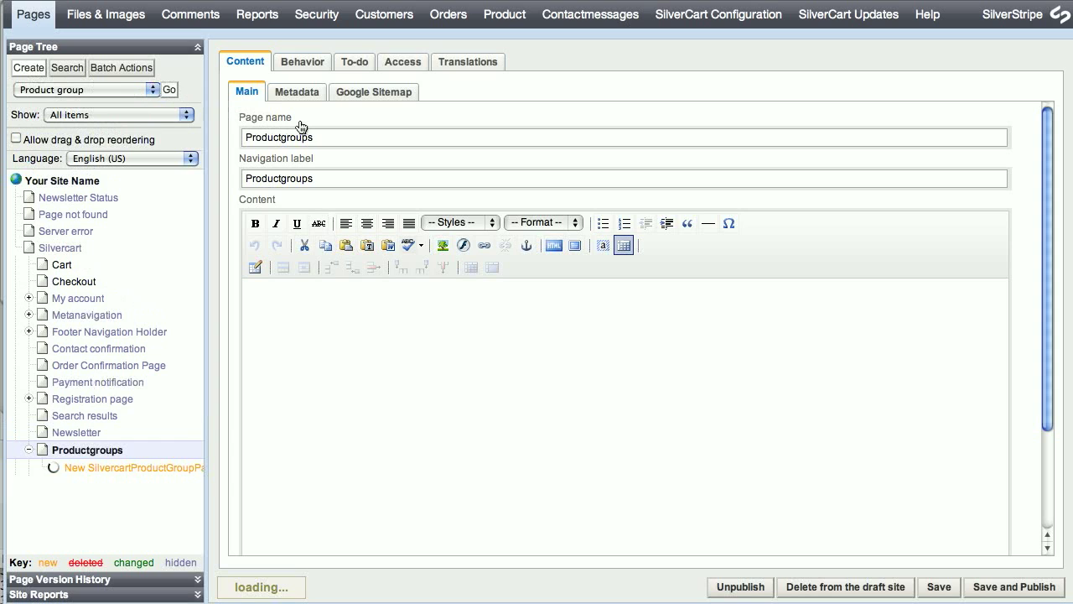
Name the page Mauls, enter 'This product group shows great mauls!' and save and publish it.
left_click(415, 140)
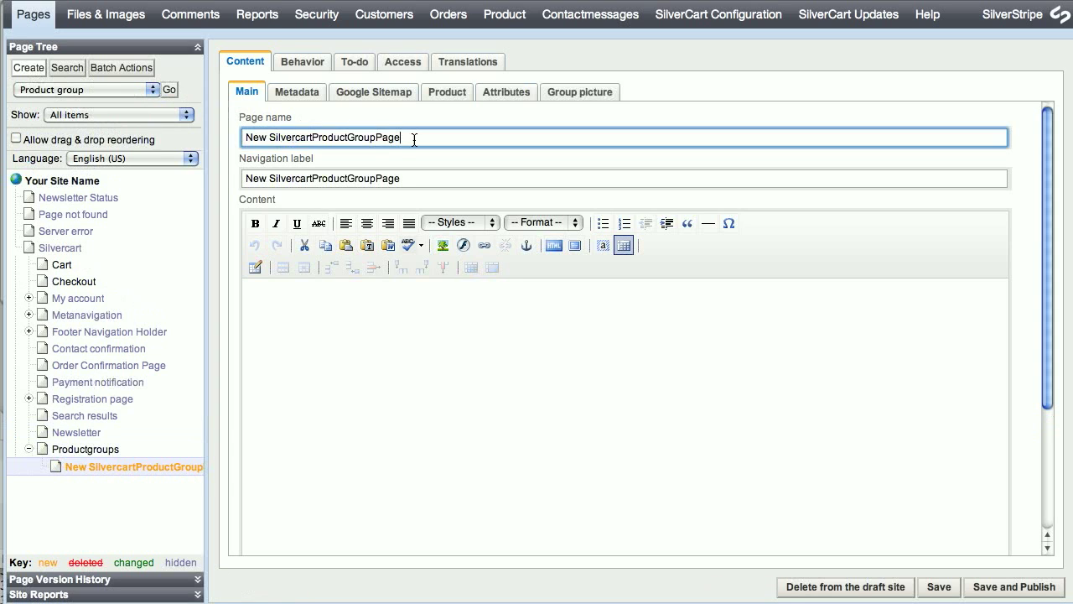
triple_click(414, 140)
type("Mauls")
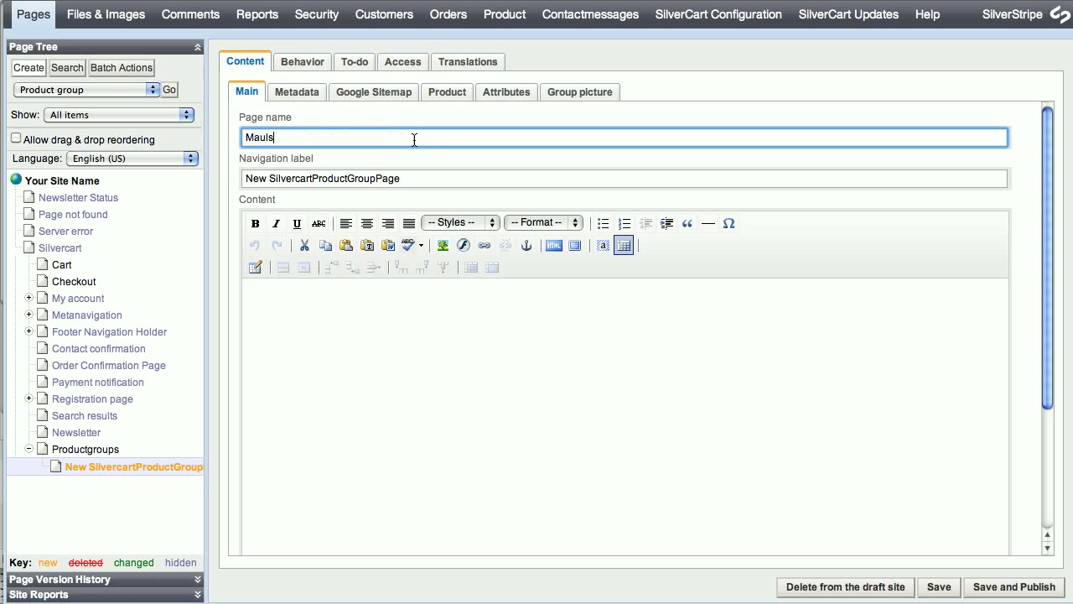
key("Tab")
key("Tab")
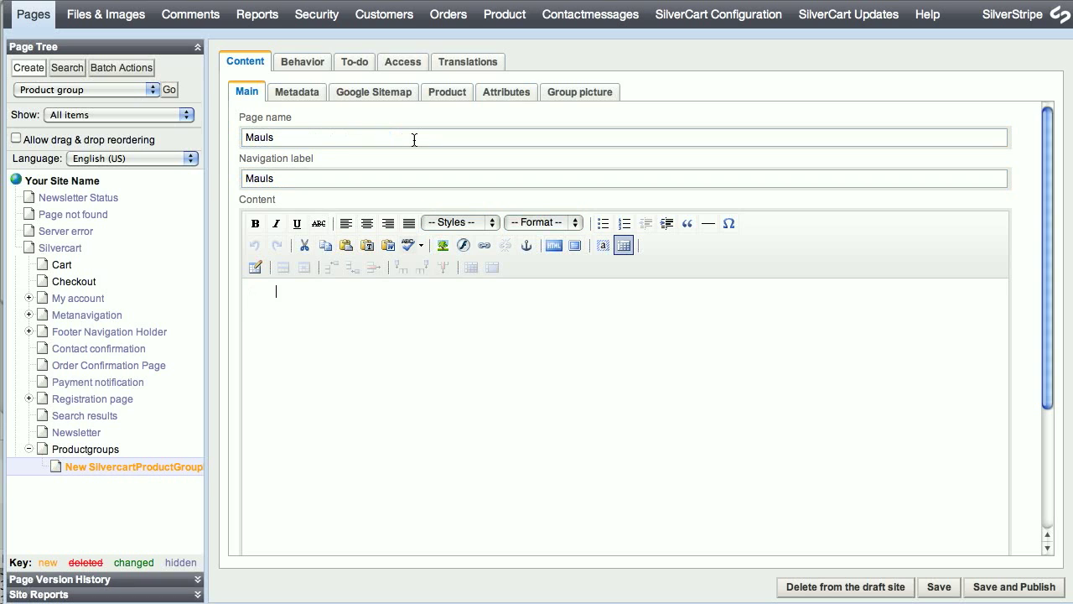
type("This prod")
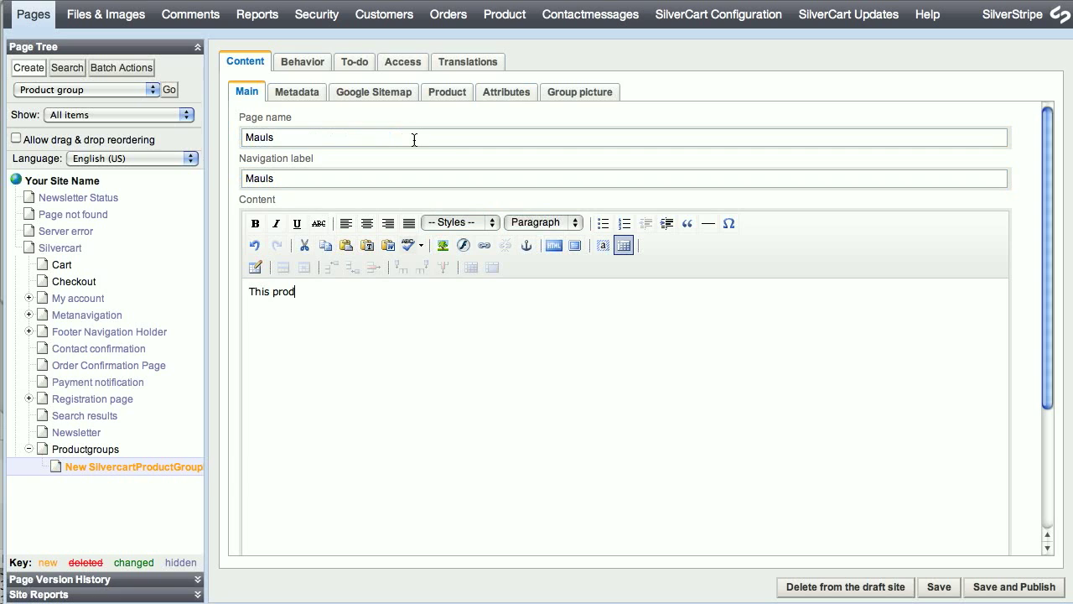
type("uct group shows great mauls!")
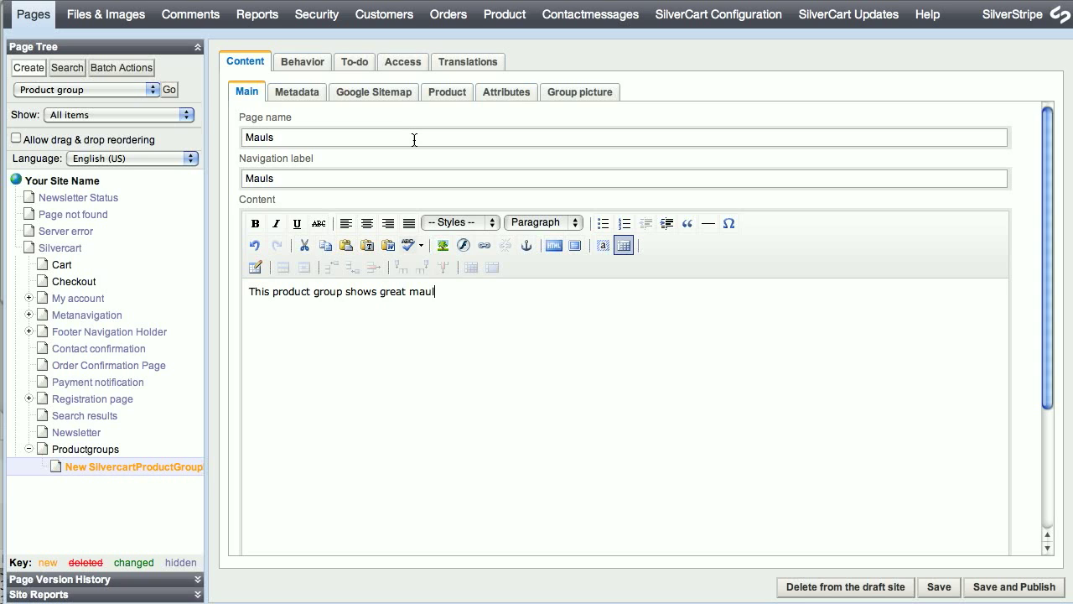
left_click(1016, 585)
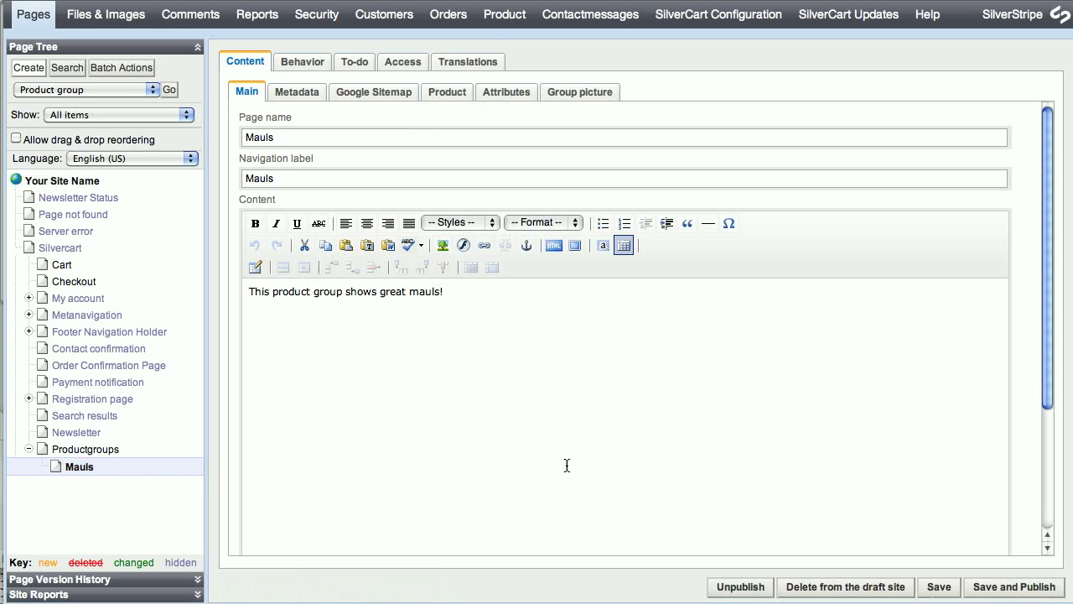
left_click(504, 14)
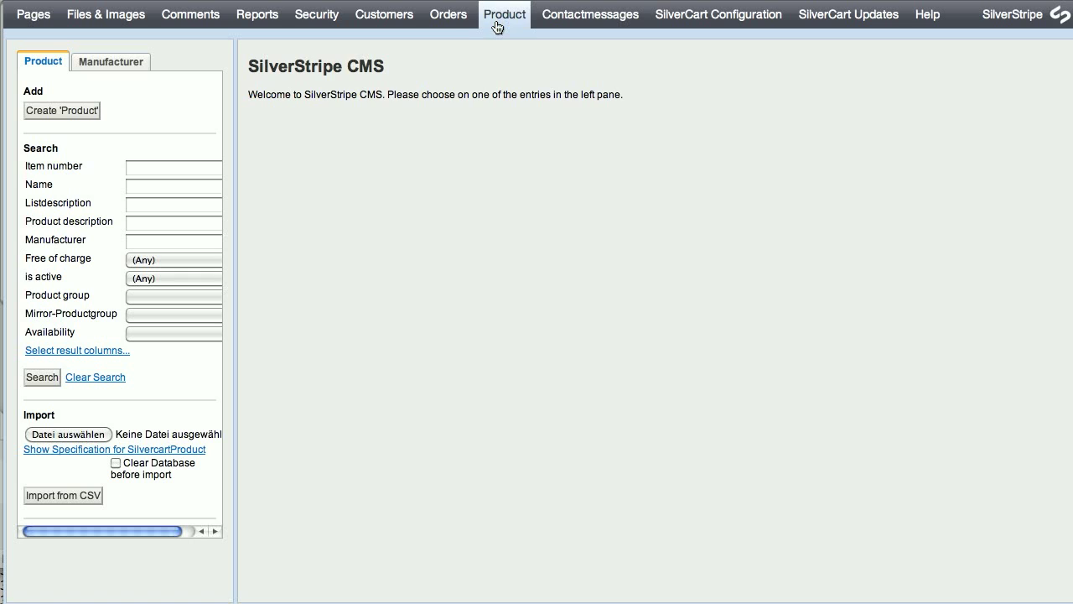
left_click(106, 75)
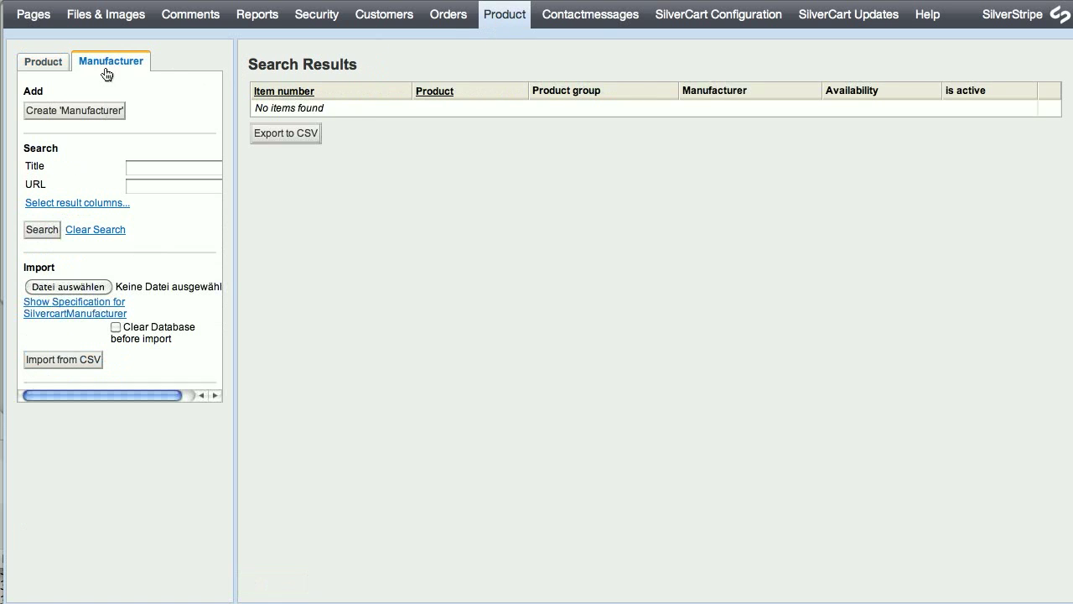
left_click(106, 110)
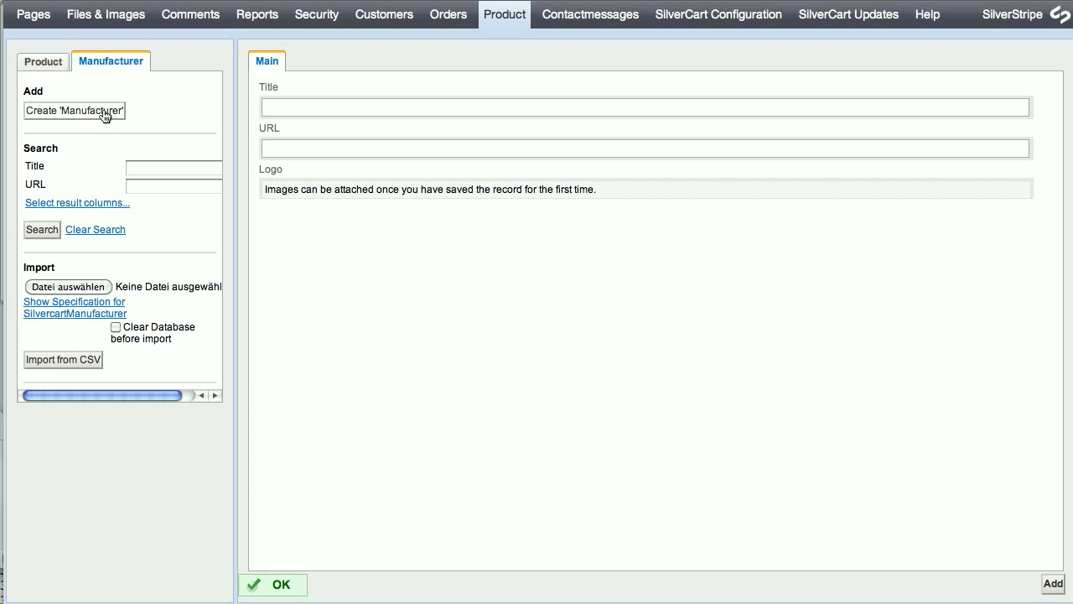
left_click(329, 109)
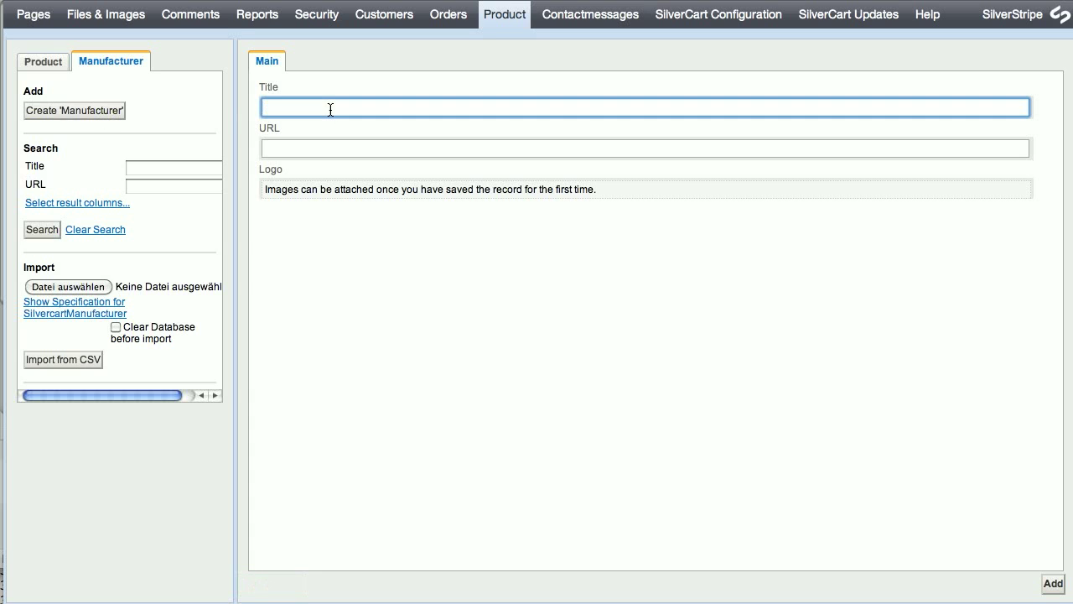
type("Blacksmith Inc")
key("Tab")
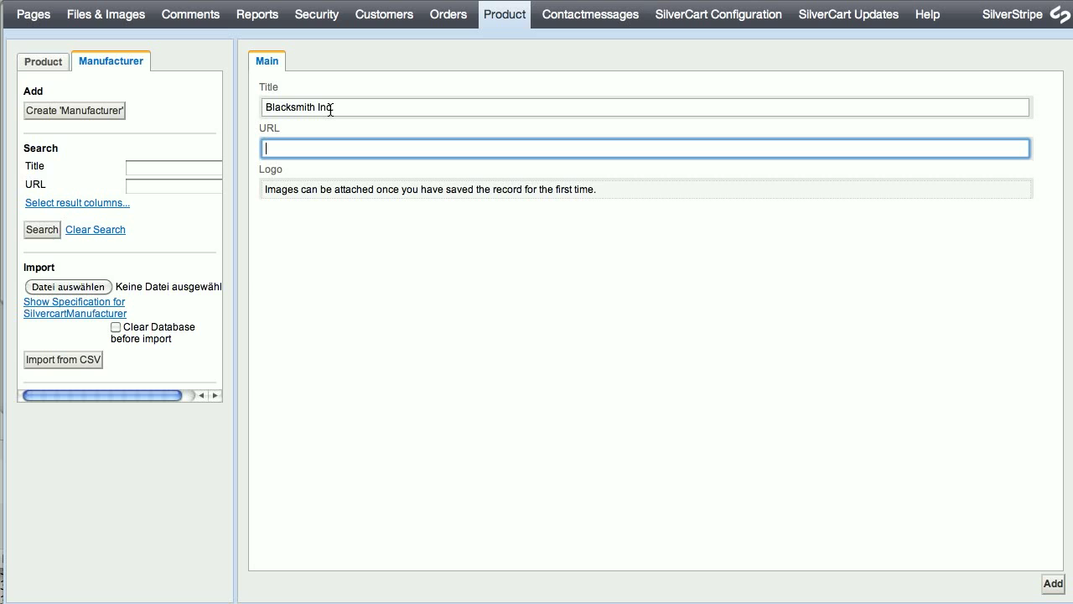
type("www.pixeltricks.de")
left_click(1051, 583)
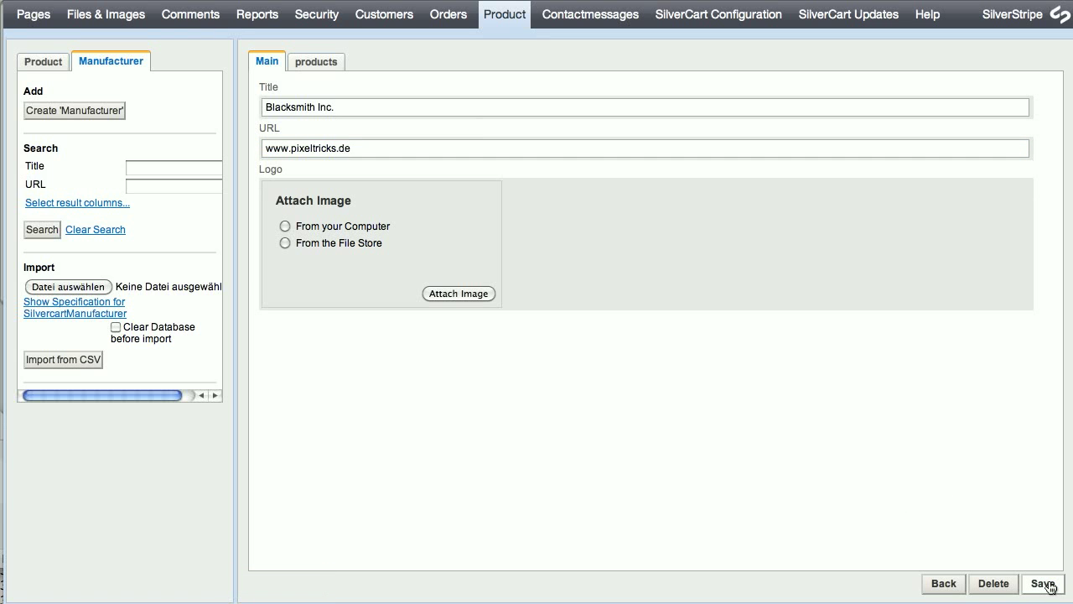
left_click(62, 62)
Start a new product named Supermaul with list description 'This is a short description'.
left_click(52, 108)
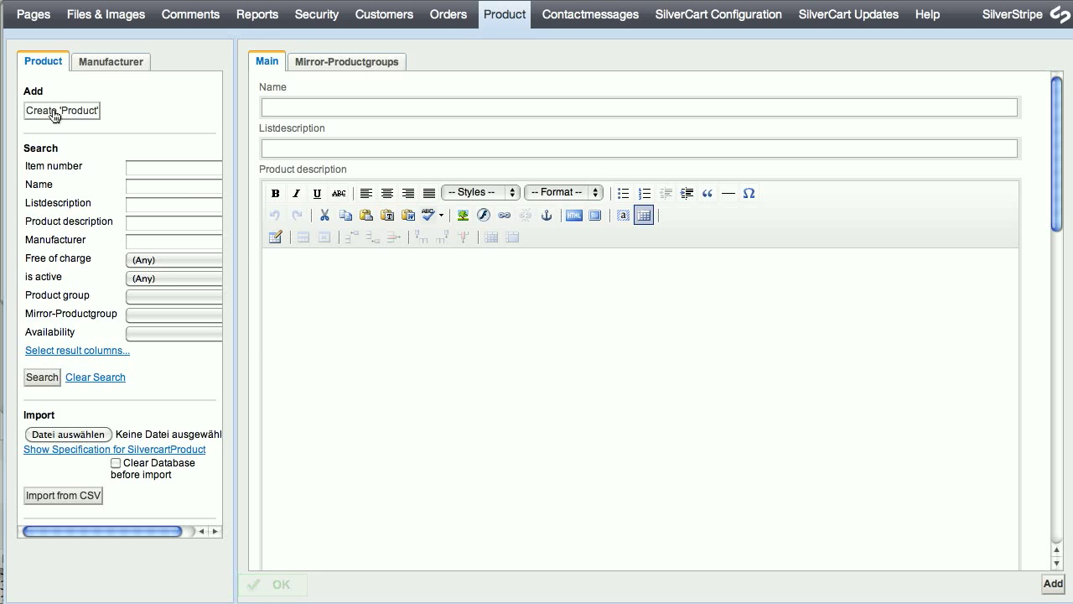
left_click(287, 104)
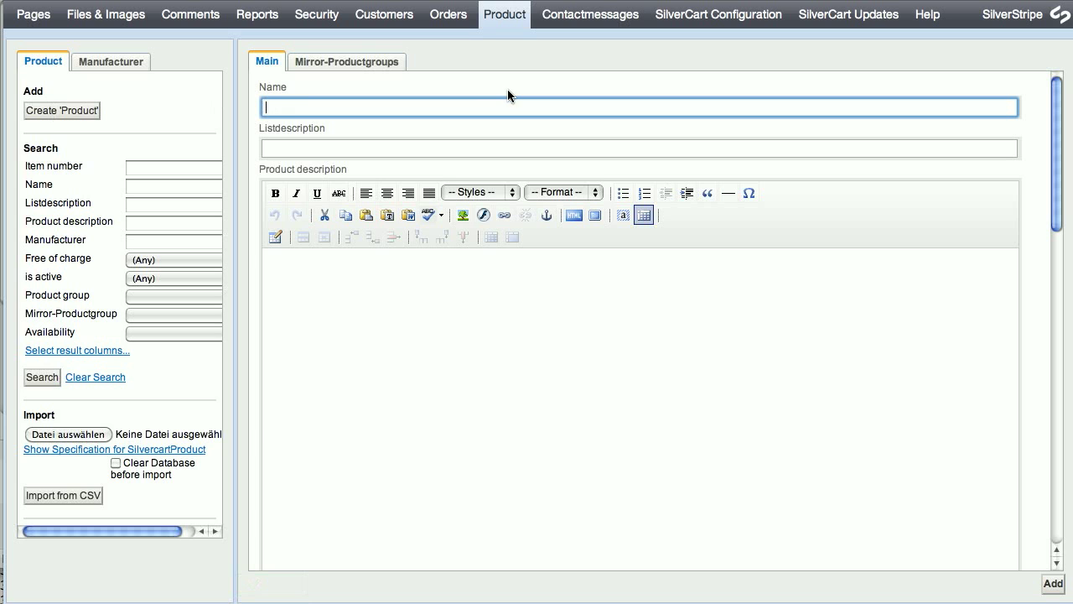
type("Supermaul")
key("Tab")
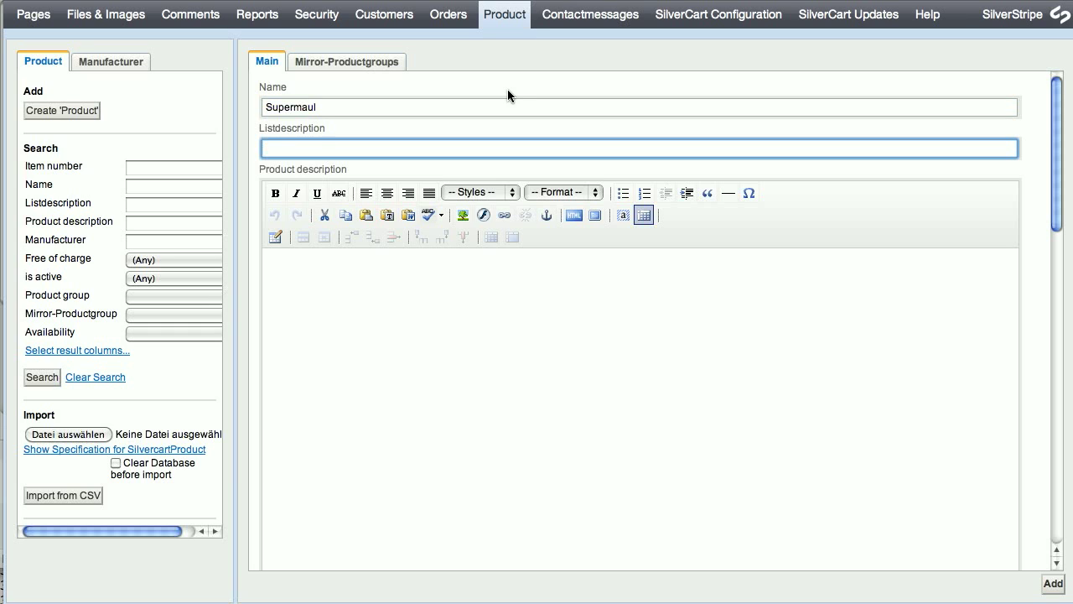
type("This is a short description")
Write the long description 'This is a long description. It can be refined by some html.' with 'some html' bold italic.
key("Tab")
key("Tab")
left_click(491, 325)
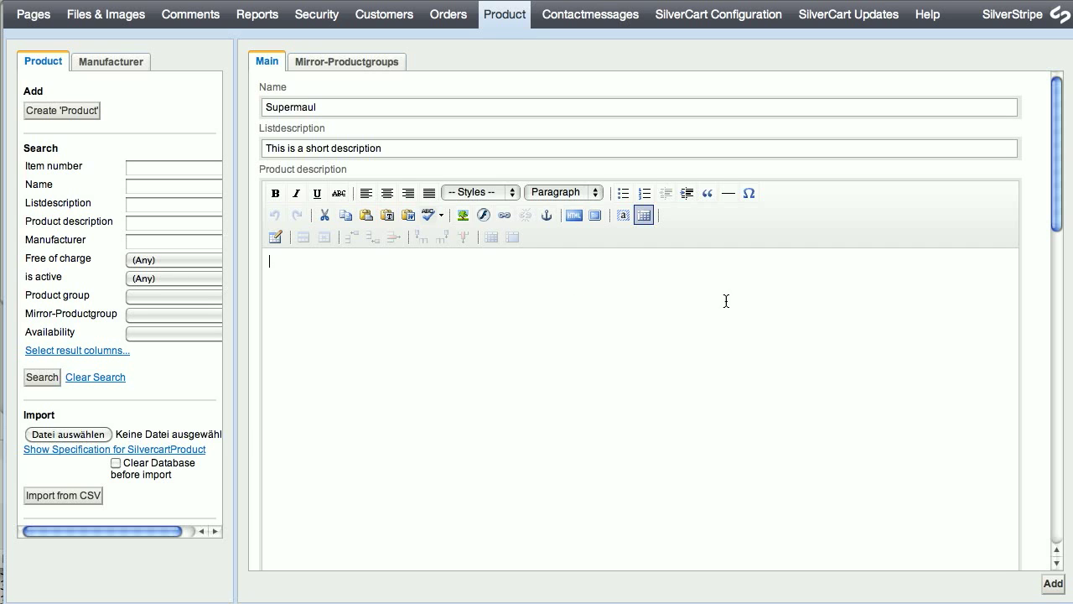
type("This is a long description")
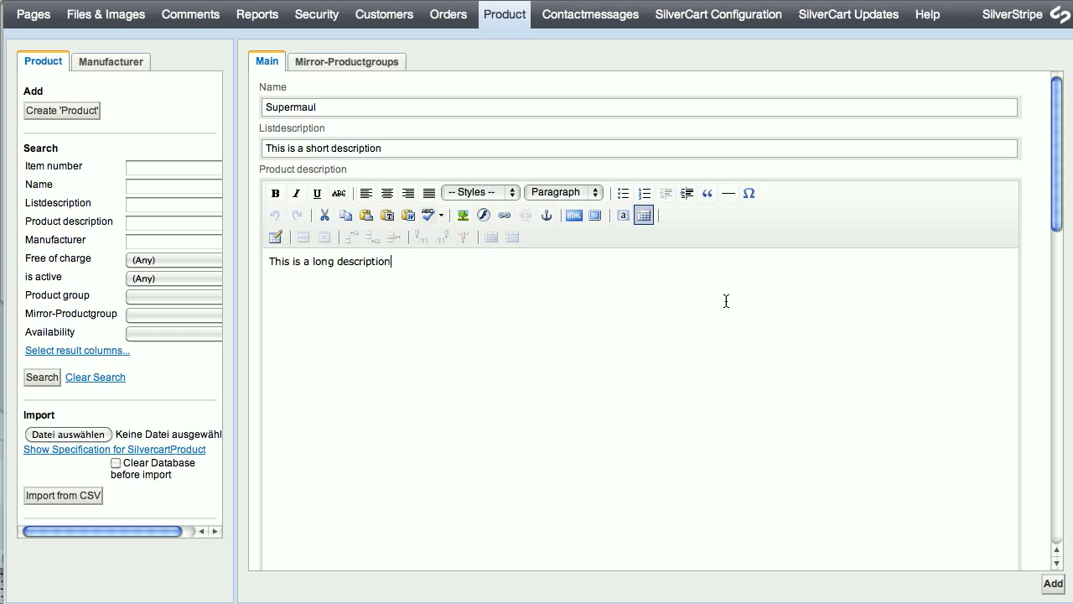
type(". It can be refined by some html")
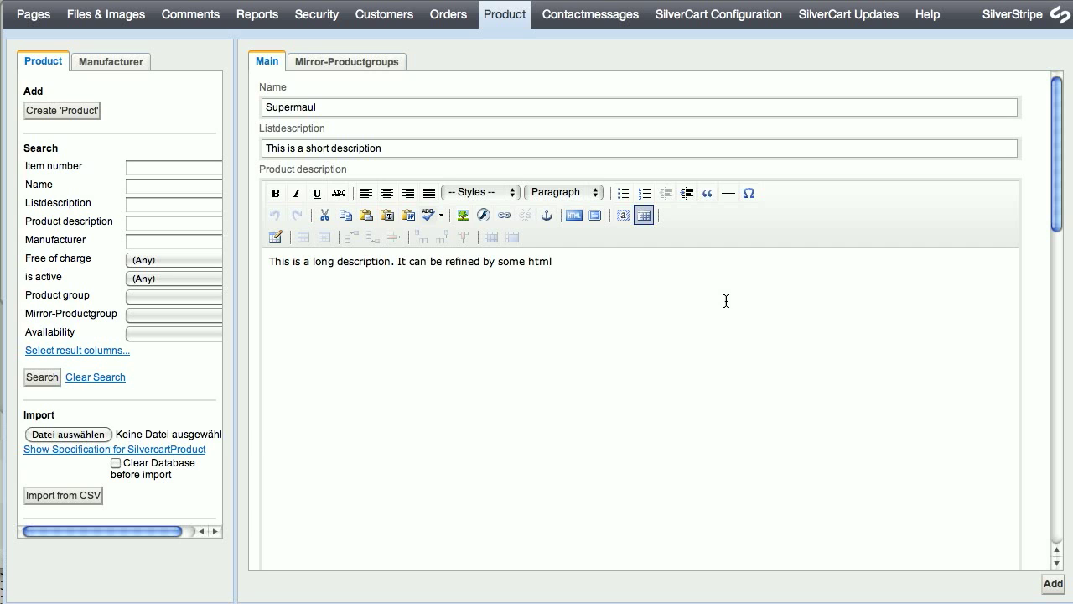
type(".")
left_click_drag(551, 261, 499, 262)
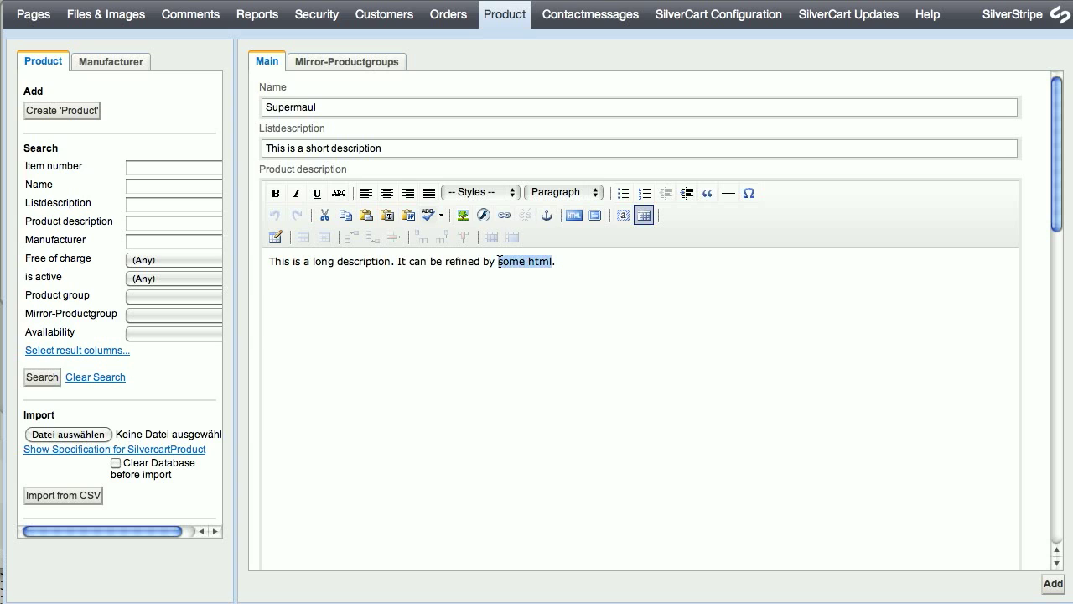
left_click(270, 194)
left_click(296, 194)
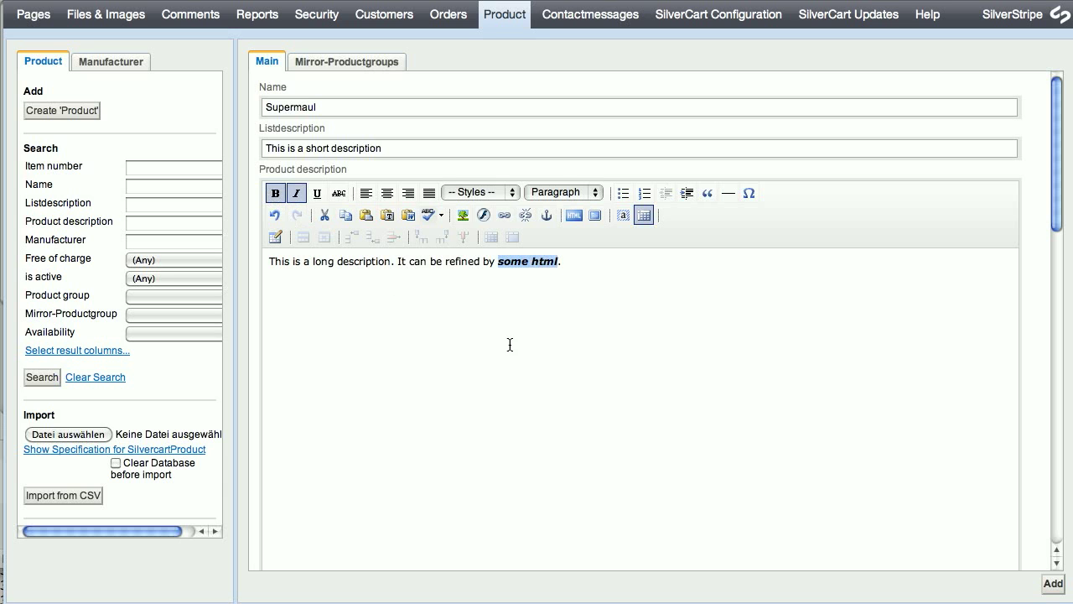
Enter item number 53443 and manufacturer product number 34534e.
scroll(851, 506, "down", 3)
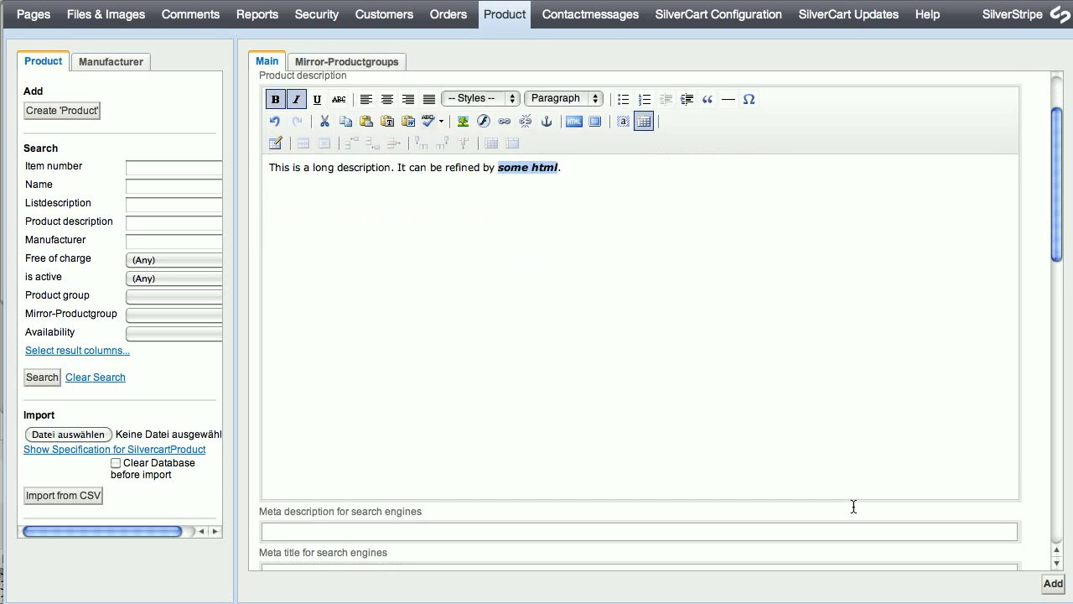
scroll(853, 506, "down", 3)
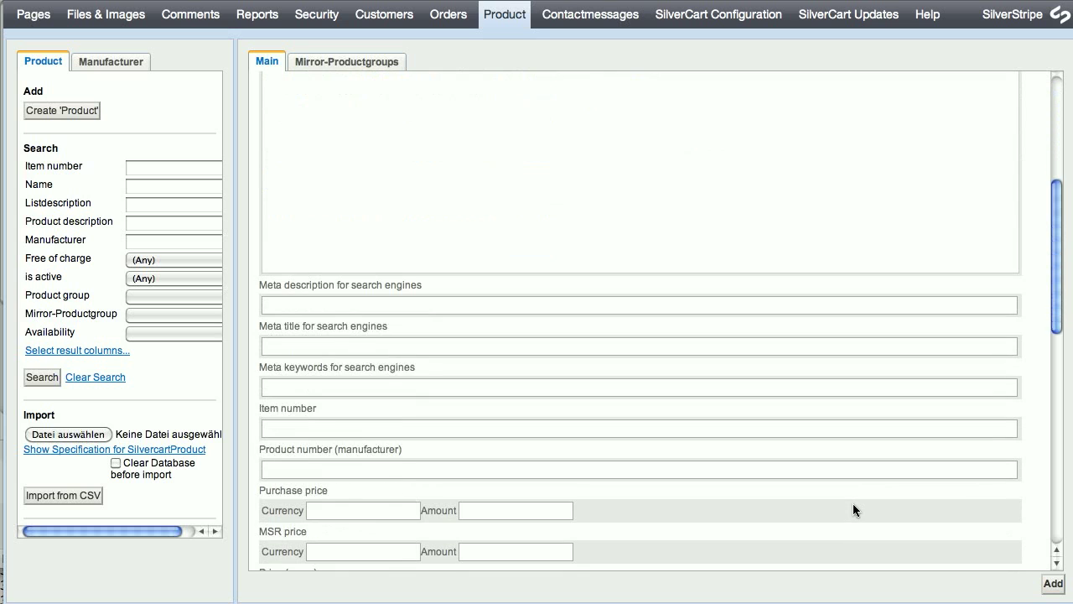
scroll(853, 503, "down", 1)
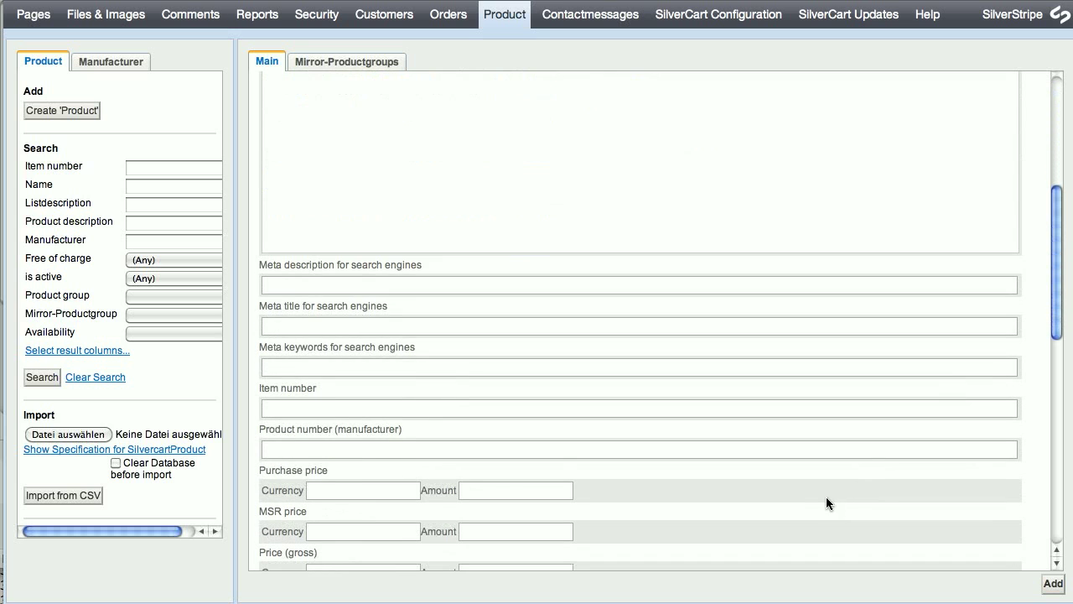
left_click(310, 408)
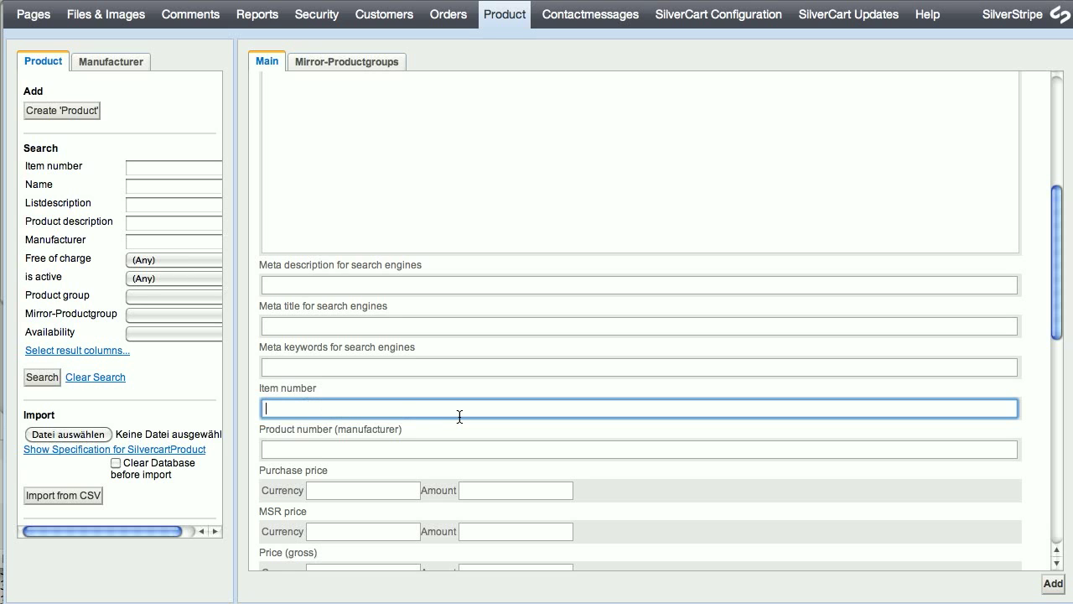
type("53443")
left_click(370, 456)
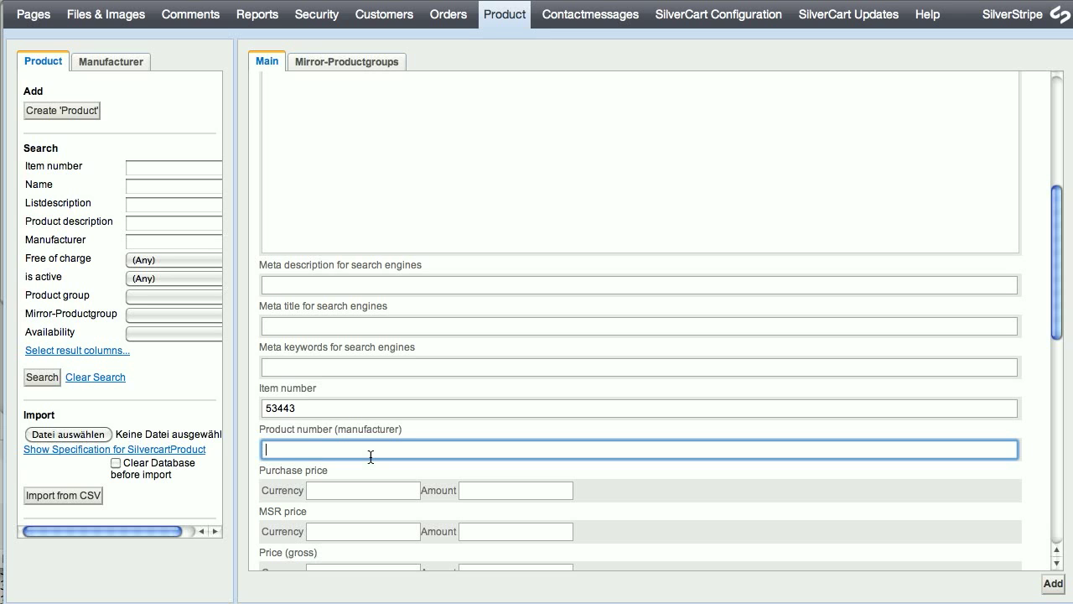
type("34534e")
Set the purchase price to 1.99 EUR and the MSR price to 2.99 EUR.
scroll(490, 451, "down", 1)
scroll(489, 451, "down", 2)
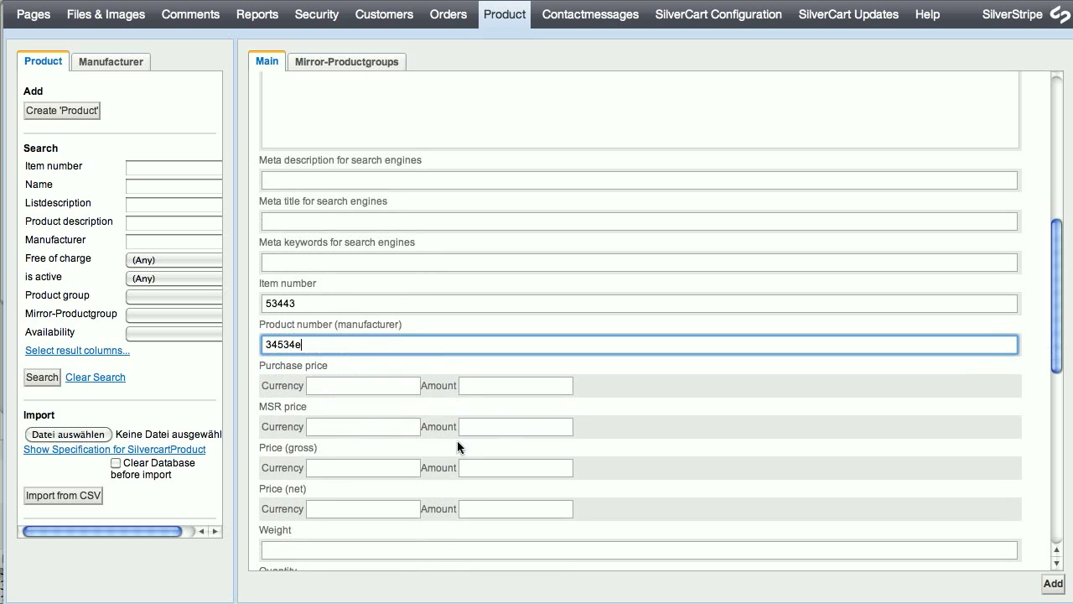
left_click(337, 383)
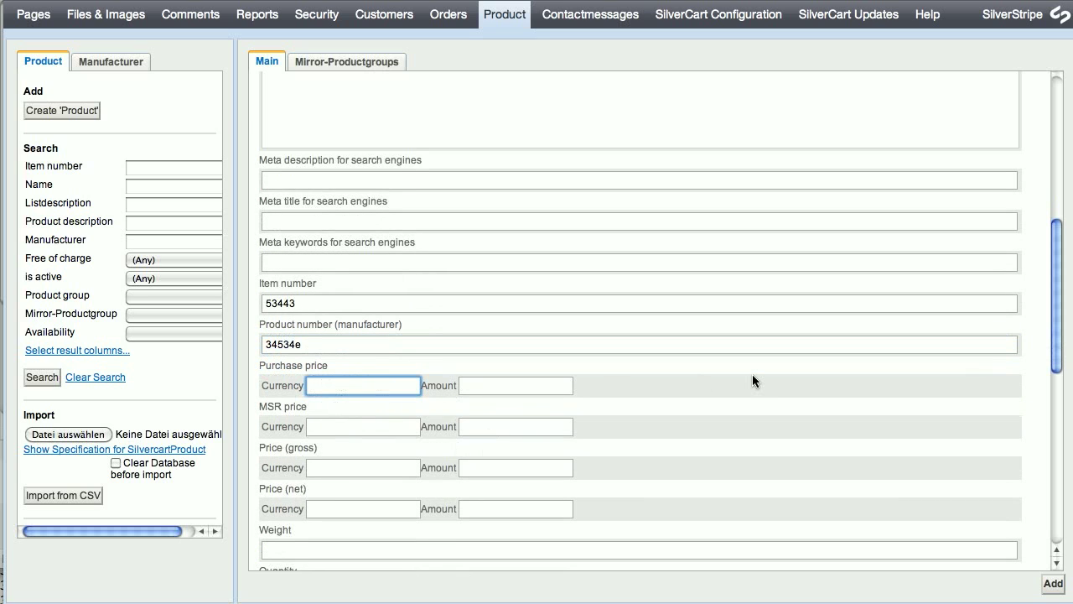
type("EUR")
key("Tab")
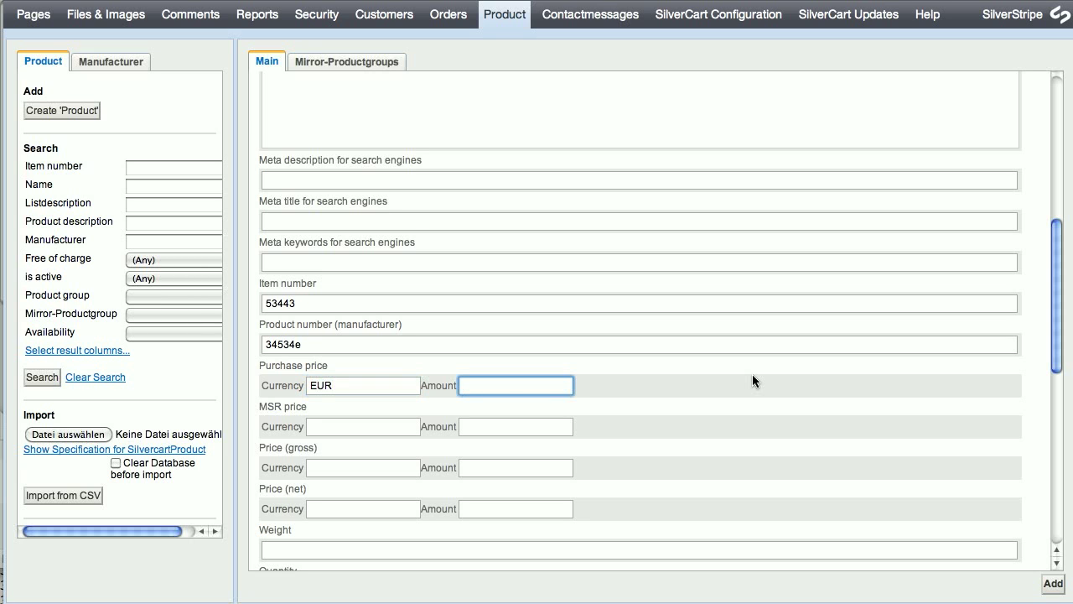
type("1.99")
key("Tab")
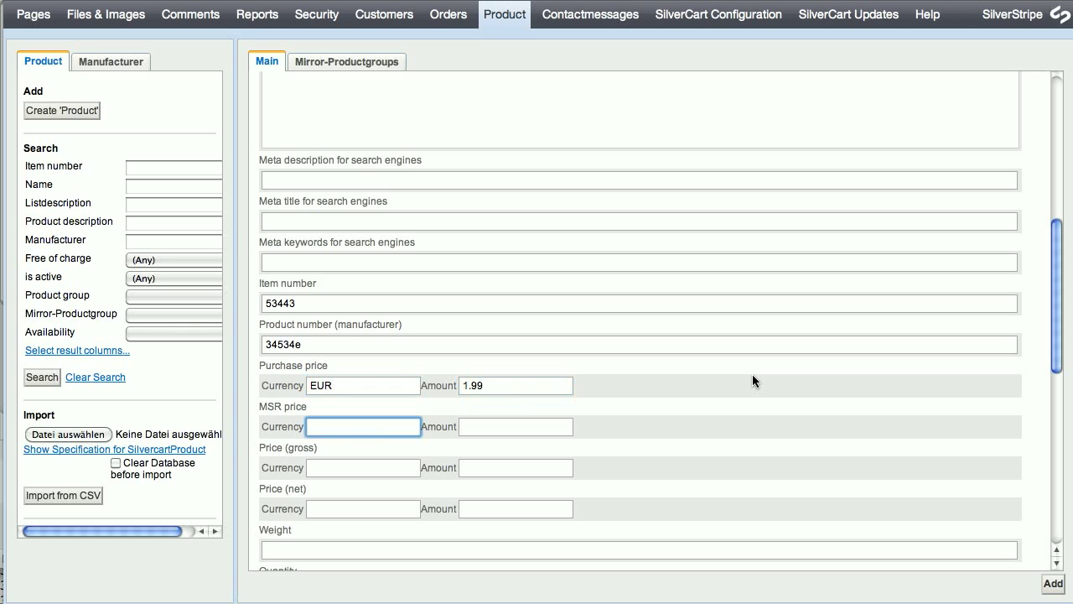
type("EUR")
key("Tab")
type("2.99")
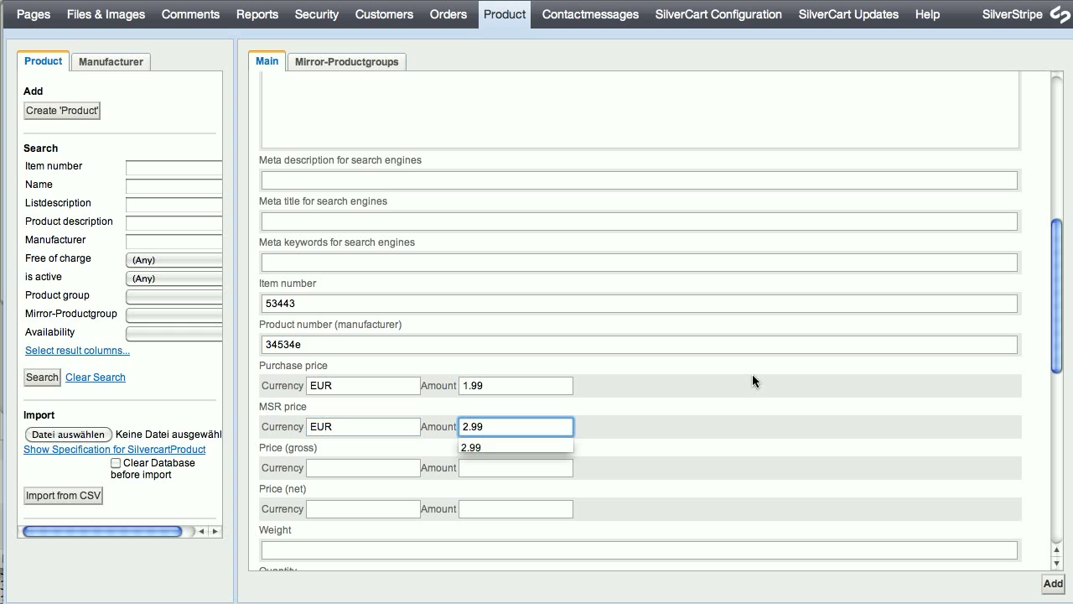
key("Escape")
Set the gross price to 3.99 EUR and the net price to 3.59 EUR.
key("Tab")
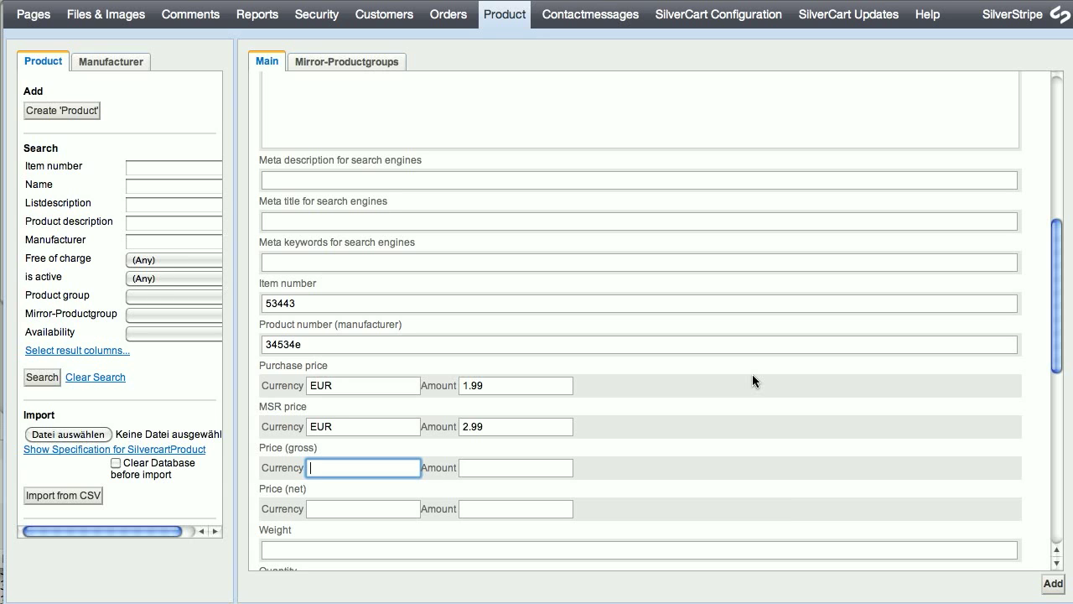
type("EUR")
key("Tab")
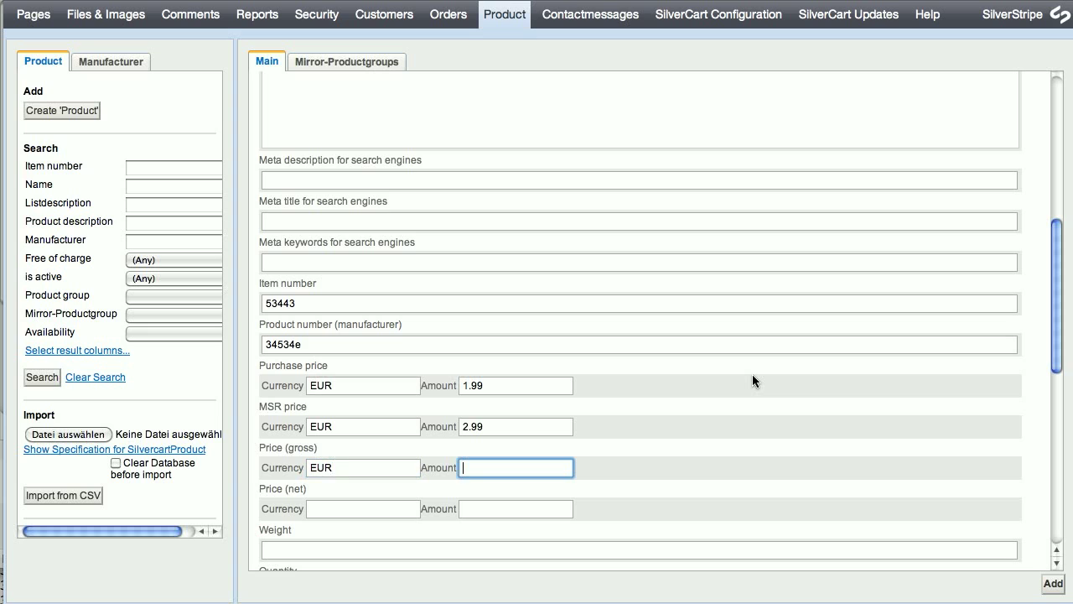
type("3.99")
key("Tab")
type("EUR")
key("Tab")
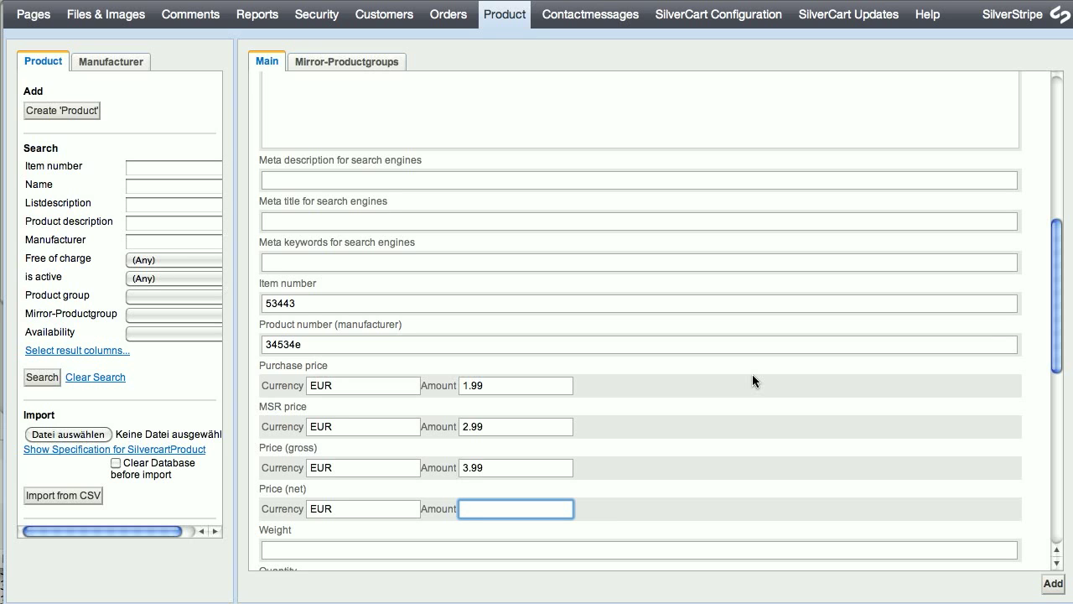
type("3.59")
Enter weight 500 and quantity 1 for the product.
scroll(718, 339, "down", 3)
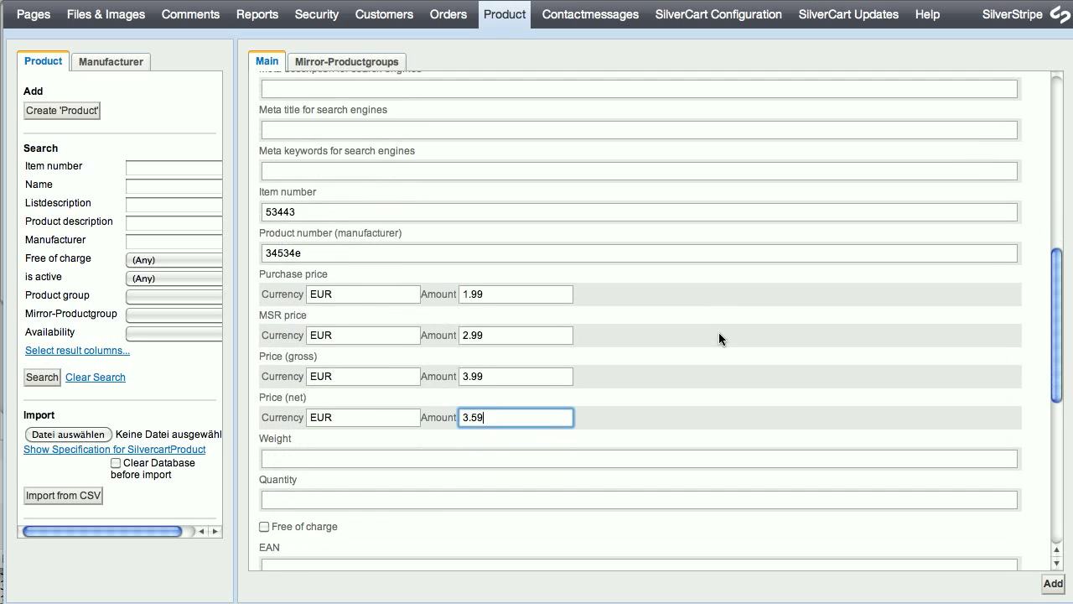
left_click(325, 464)
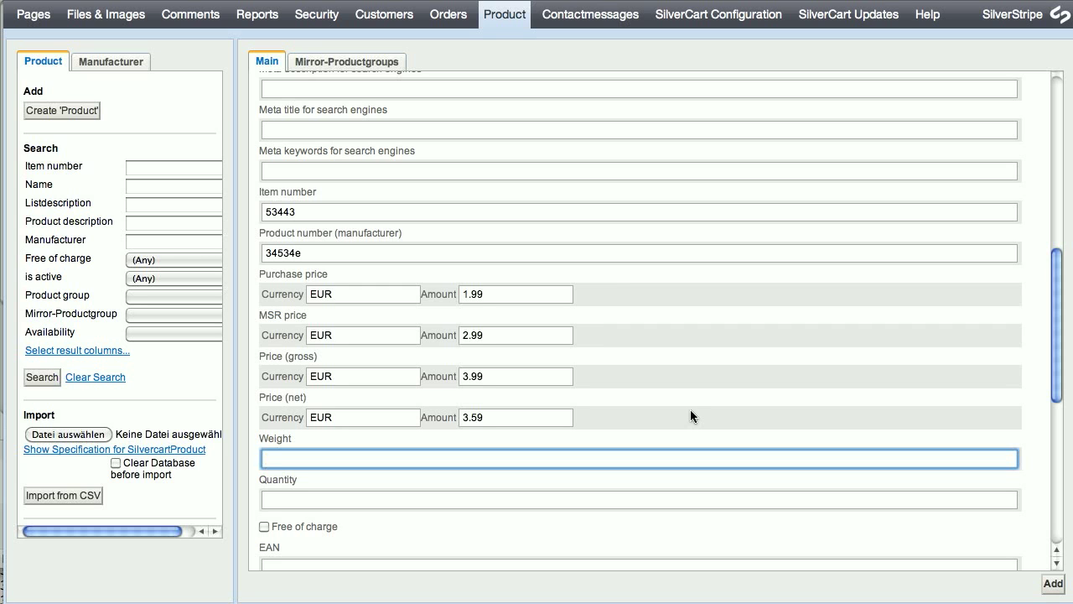
type("500")
key("Tab")
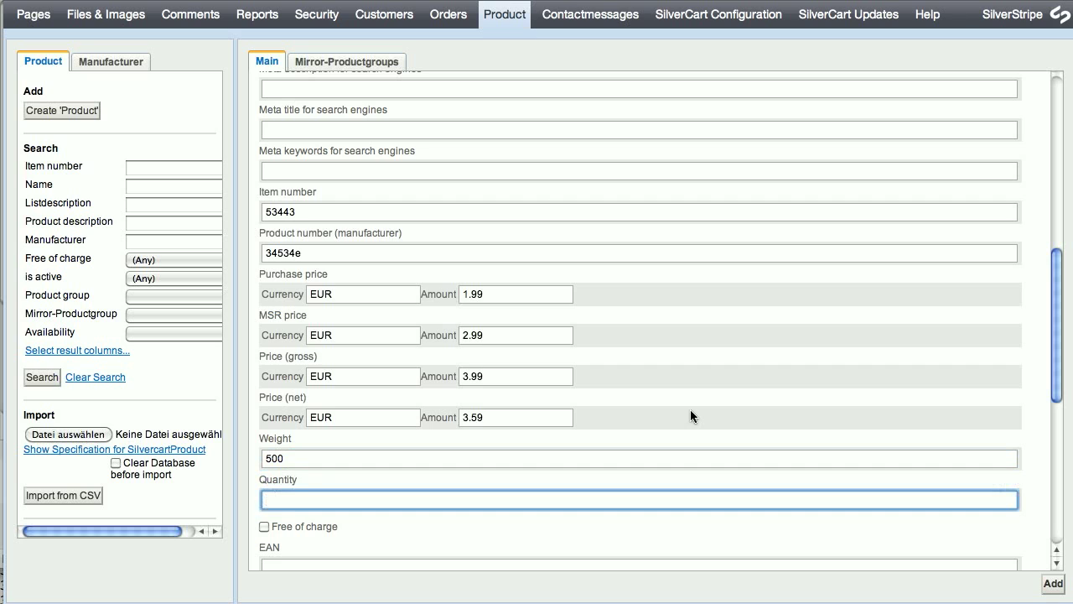
type("1")
key("Tab")
scroll(670, 374, "down", 2)
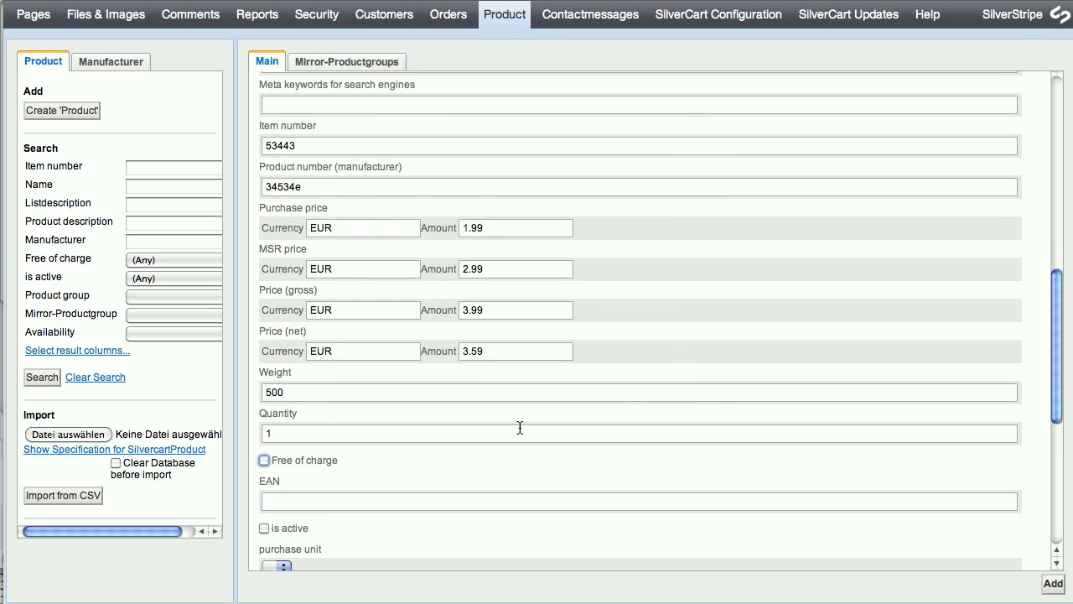
left_click(379, 463)
Tick 'is active' for Supermaul and pick the 19% tax rate.
left_click(263, 527)
left_click_drag(1057, 348, 1061, 416)
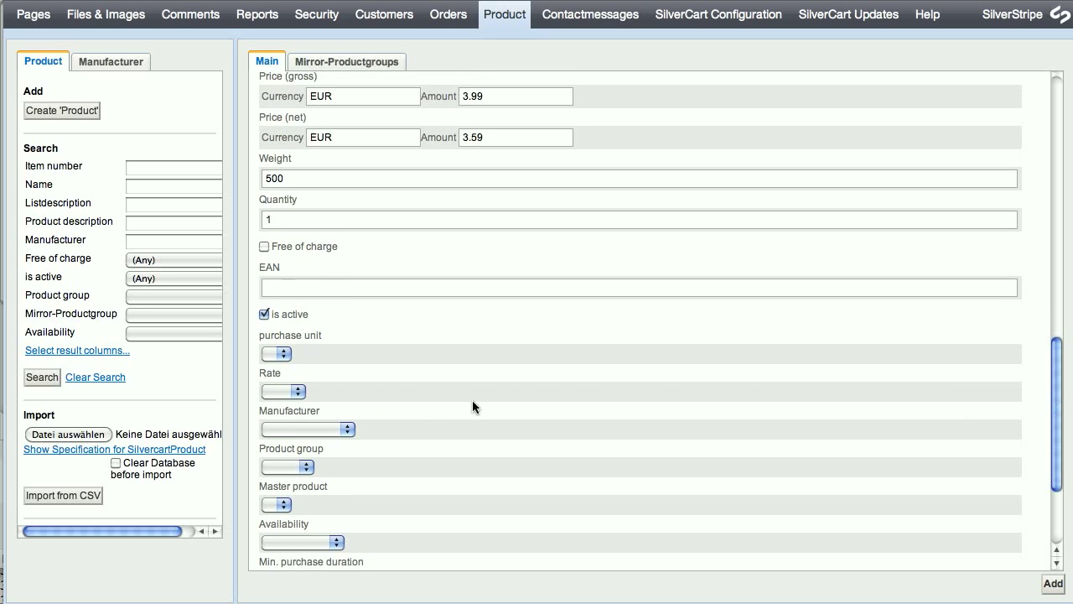
left_click(275, 391)
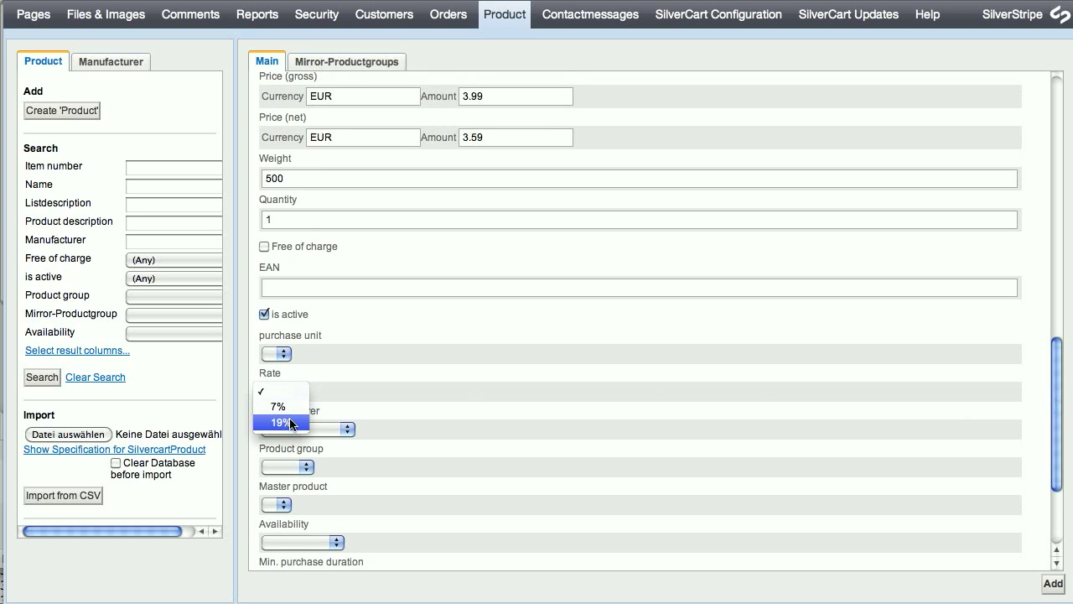
left_click(291, 423)
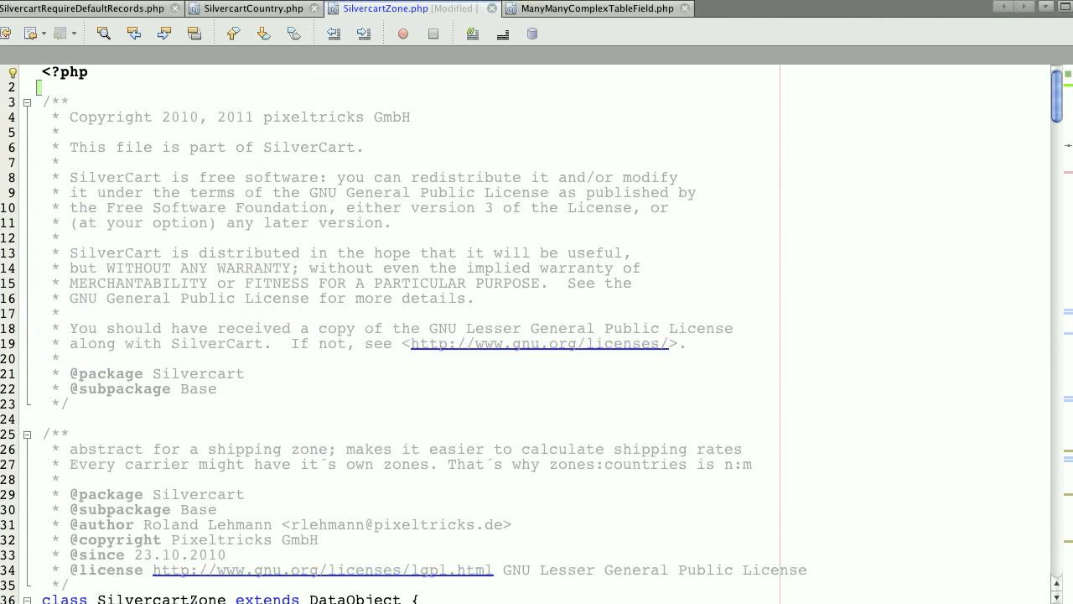
Search SilvercartRequireDefaultRecords.php for 'Silvercarttax' to view the default tax rates, then return to the browser.
left_click(74, 10)
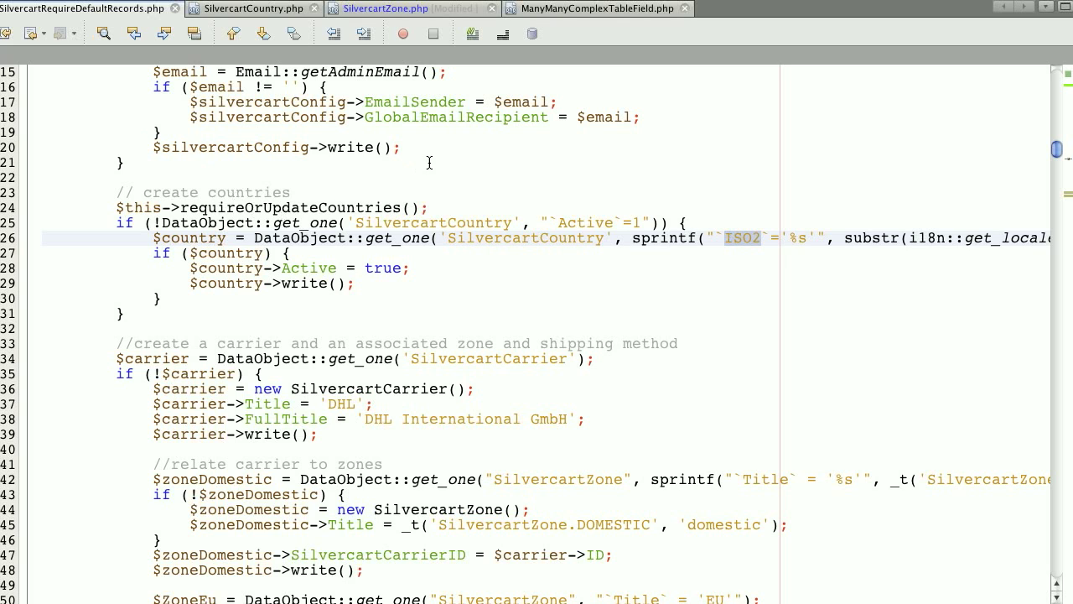
key("ctrl+f")
type("S")
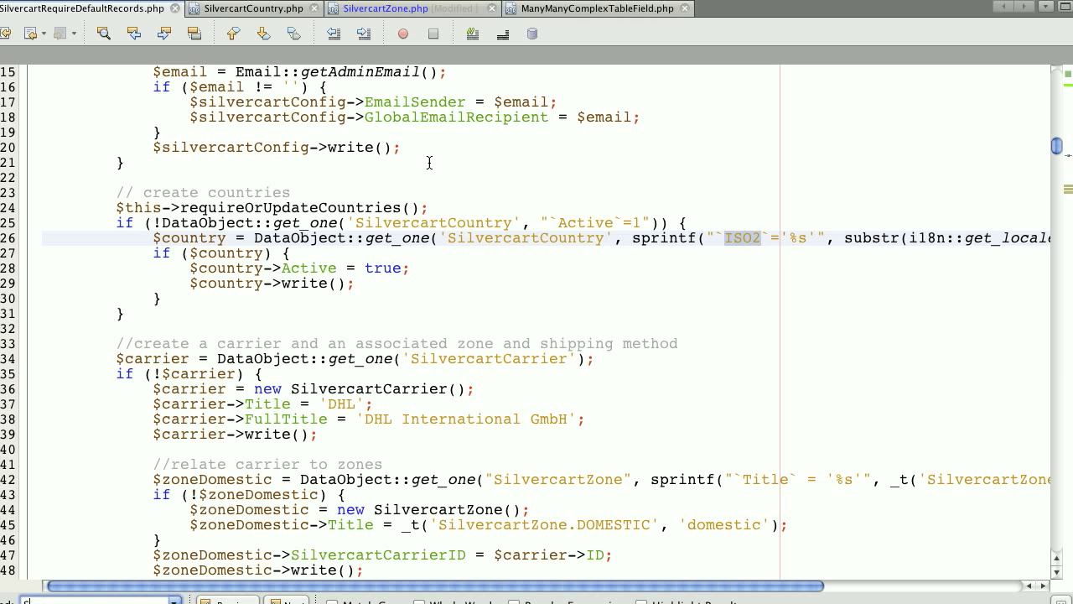
type("ilvercarttax")
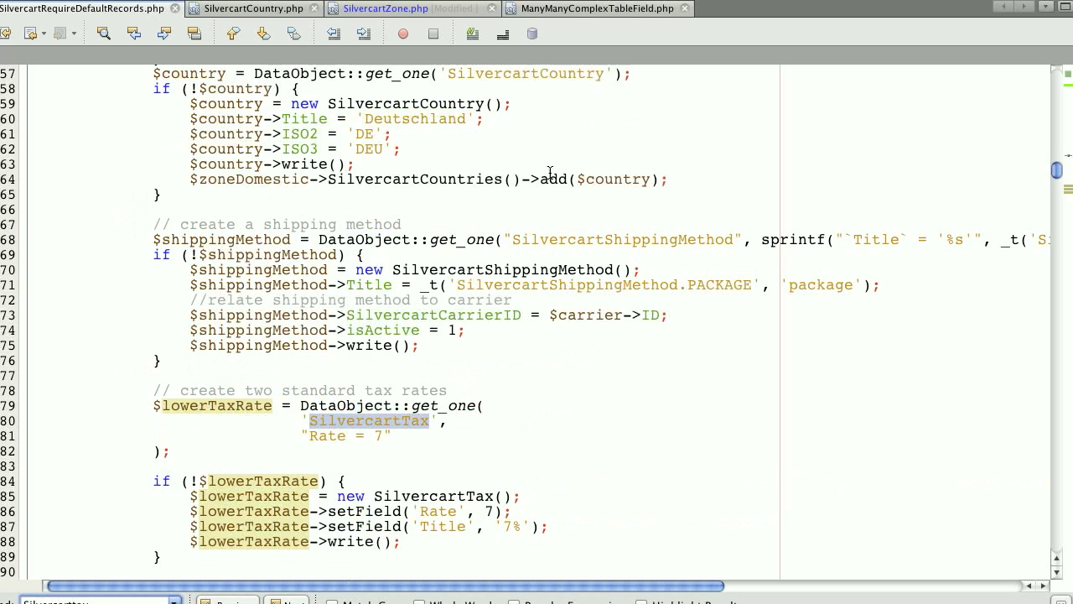
left_click(227, 411)
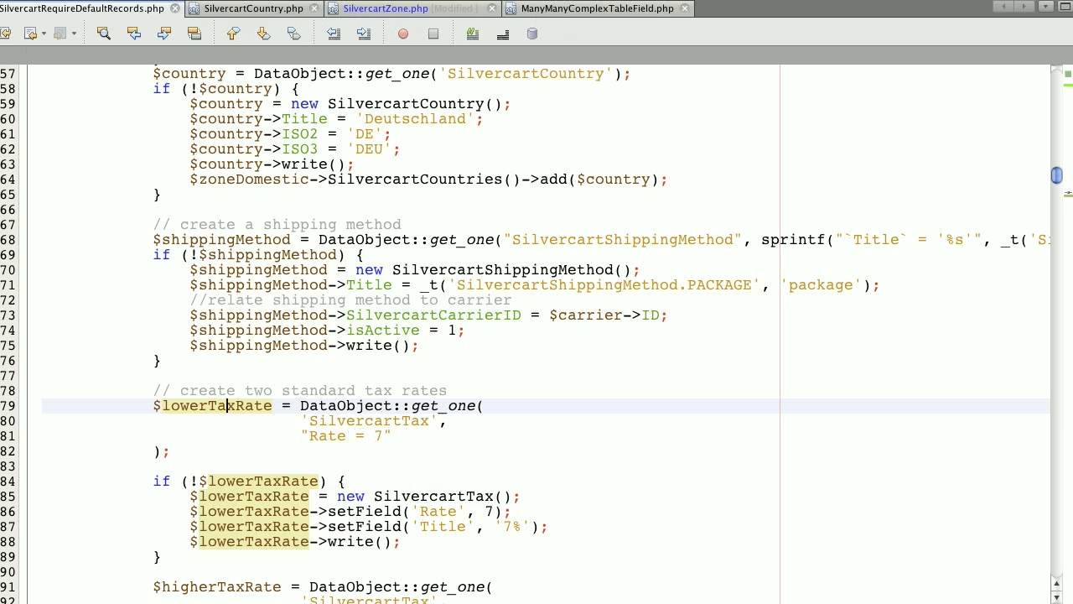
key("super+Tab")
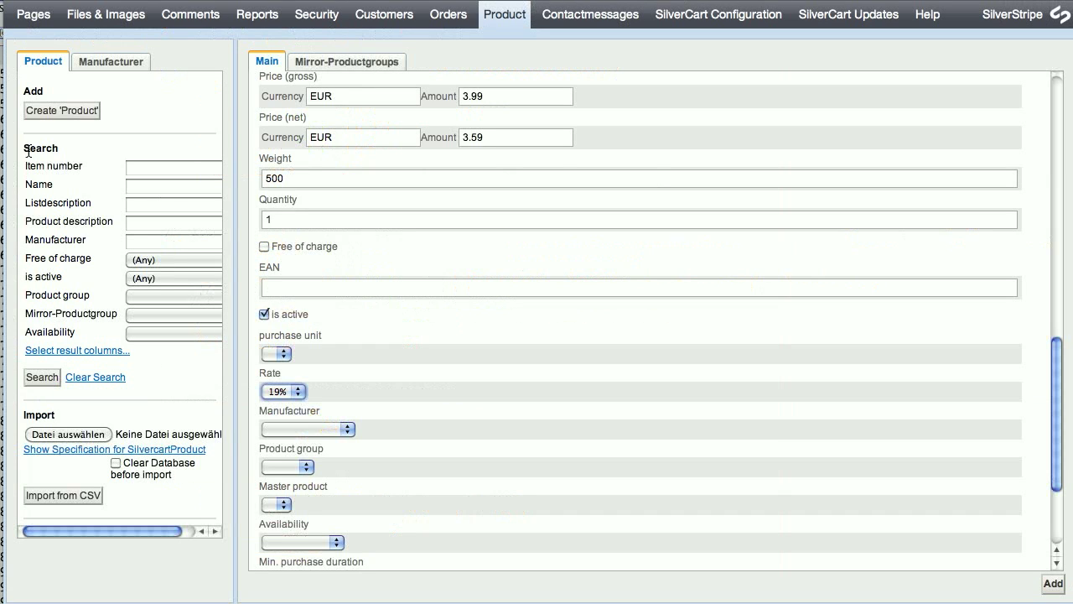
Set manufacturer Blacksmith Inc., product group Mauls and availability 'available', then add Supermaul.
left_click(293, 430)
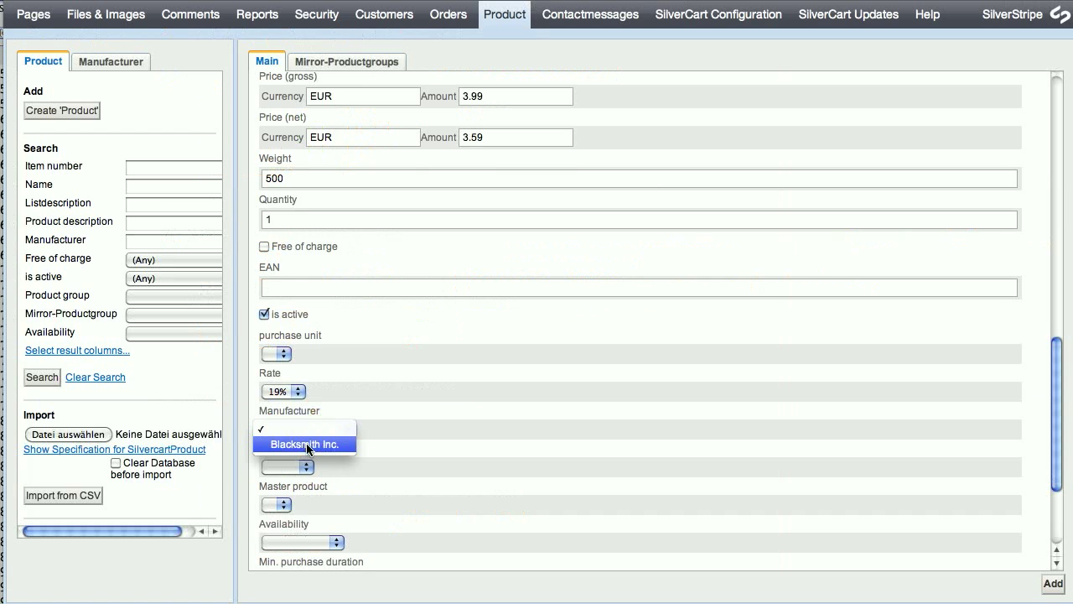
left_click(306, 445)
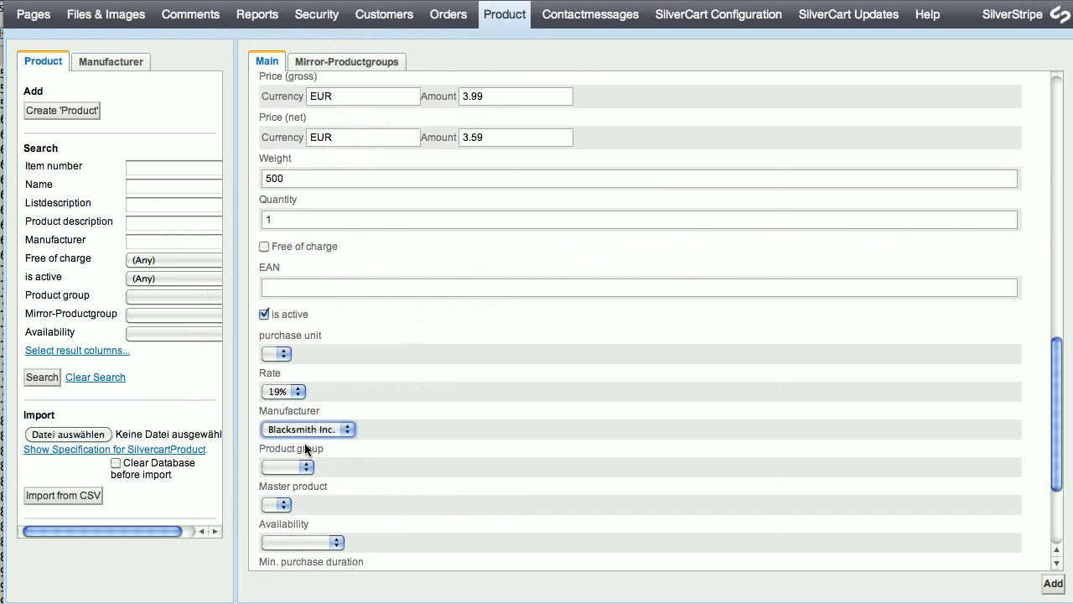
left_click(291, 465)
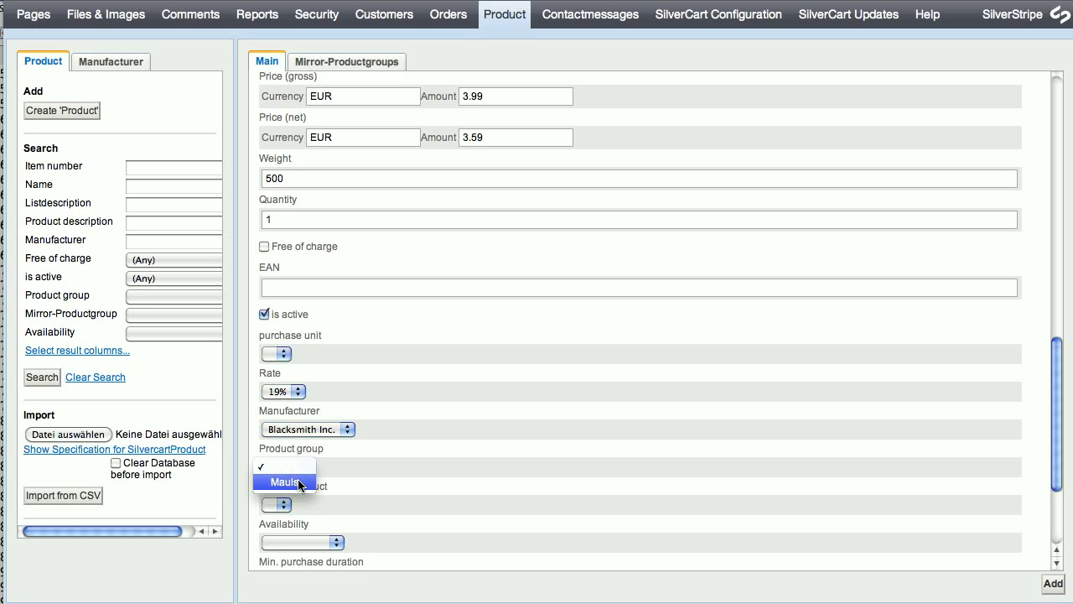
left_click(299, 483)
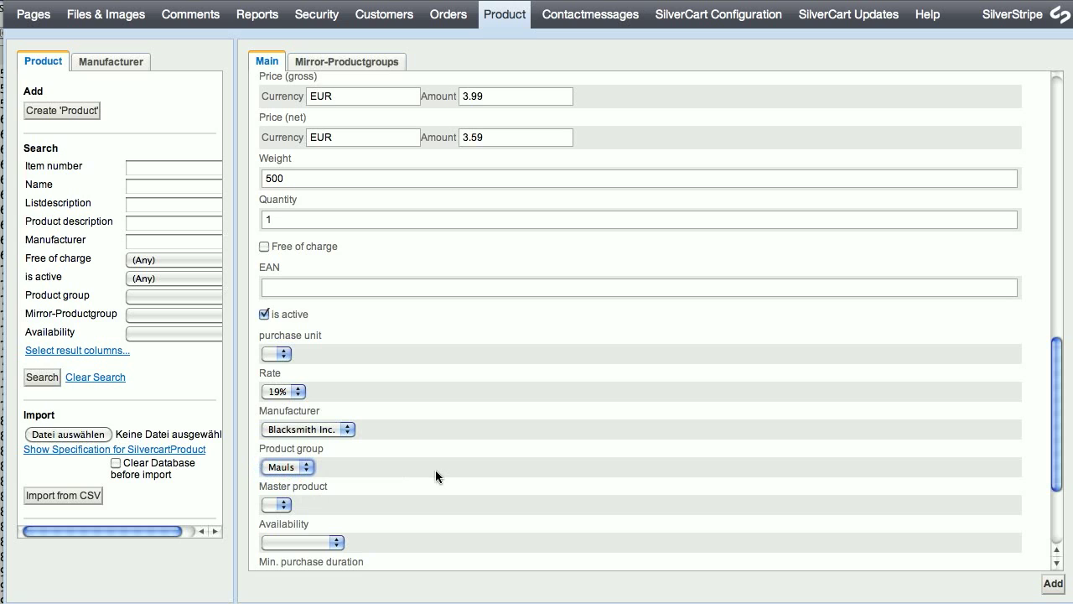
left_click_drag(1060, 374, 1056, 414)
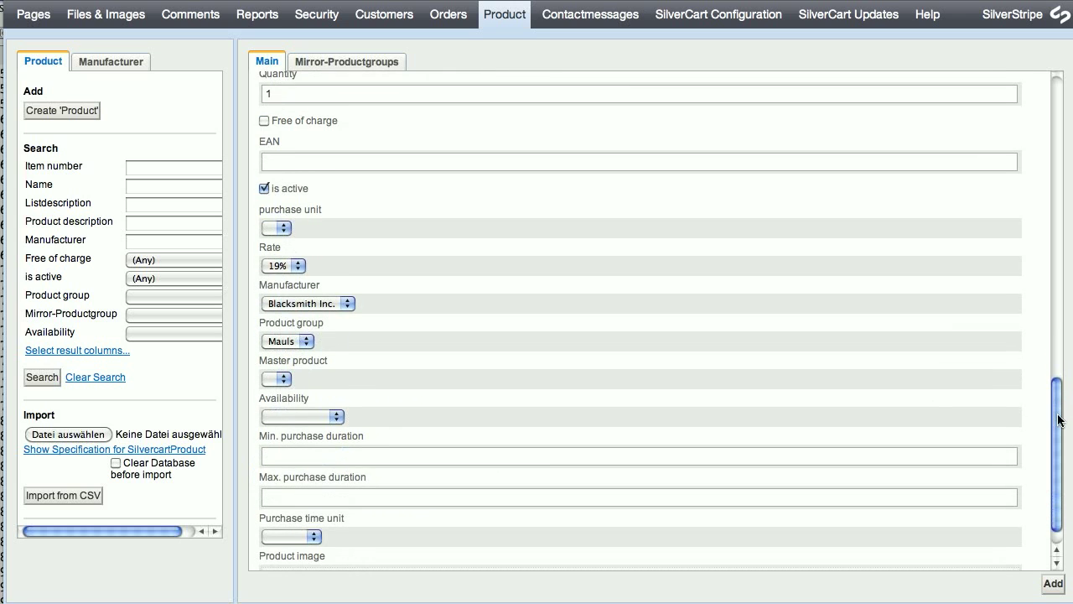
left_click(297, 416)
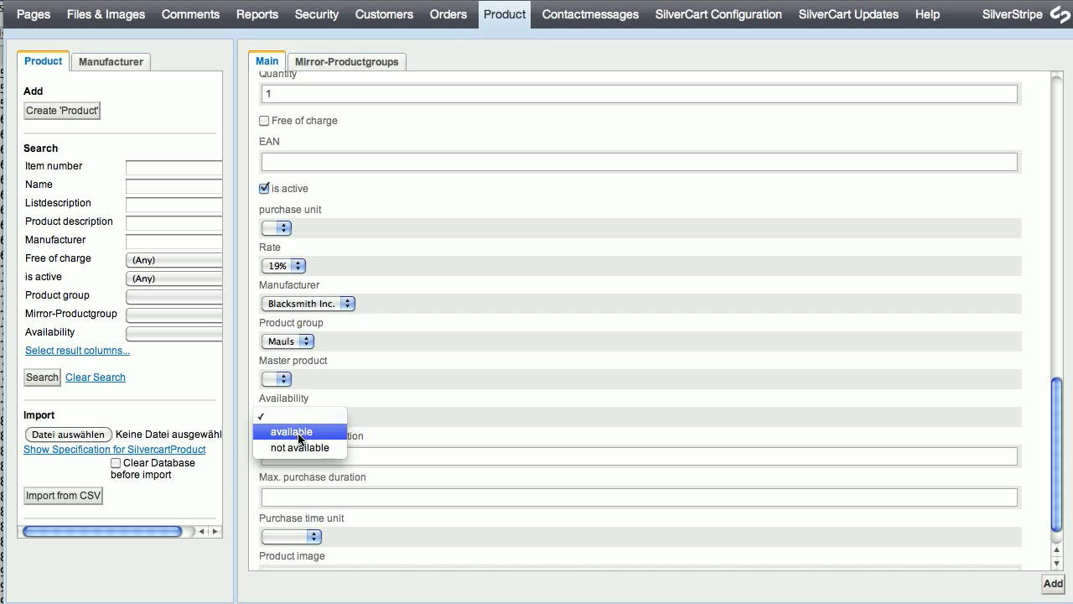
left_click(298, 432)
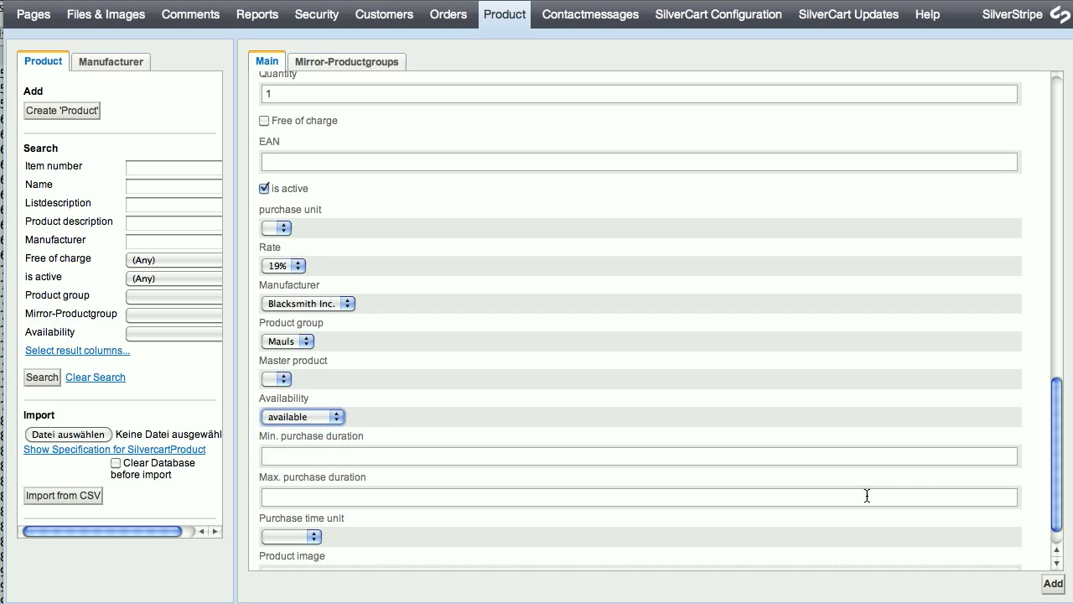
left_click(1052, 584)
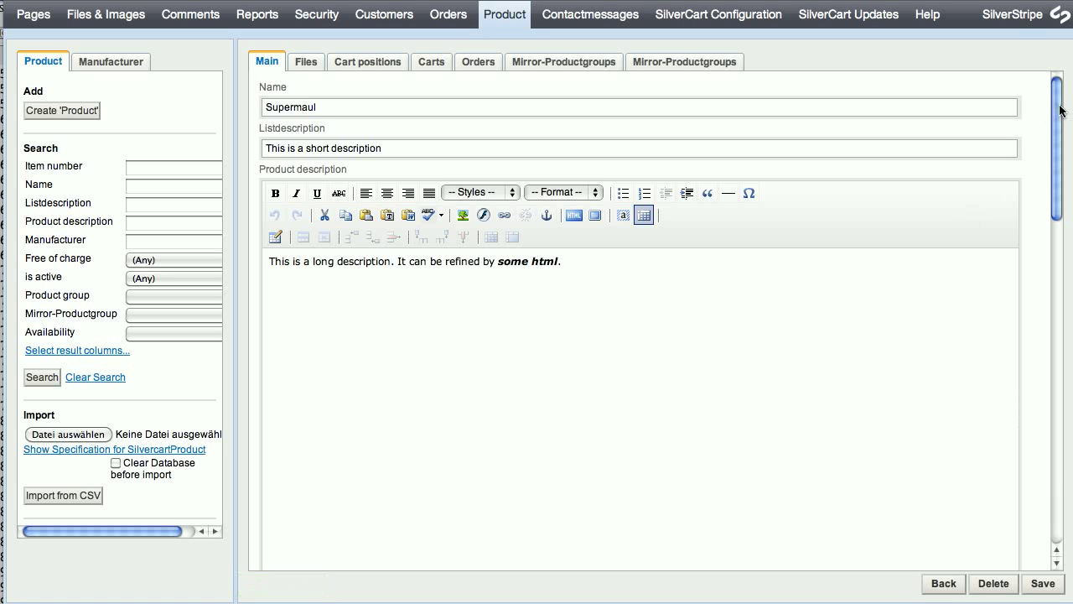
Attach GreatMaul.gif from the Uploads folder in the file store as the product image and save.
left_click_drag(1063, 112, 1070, 485)
left_click(364, 484)
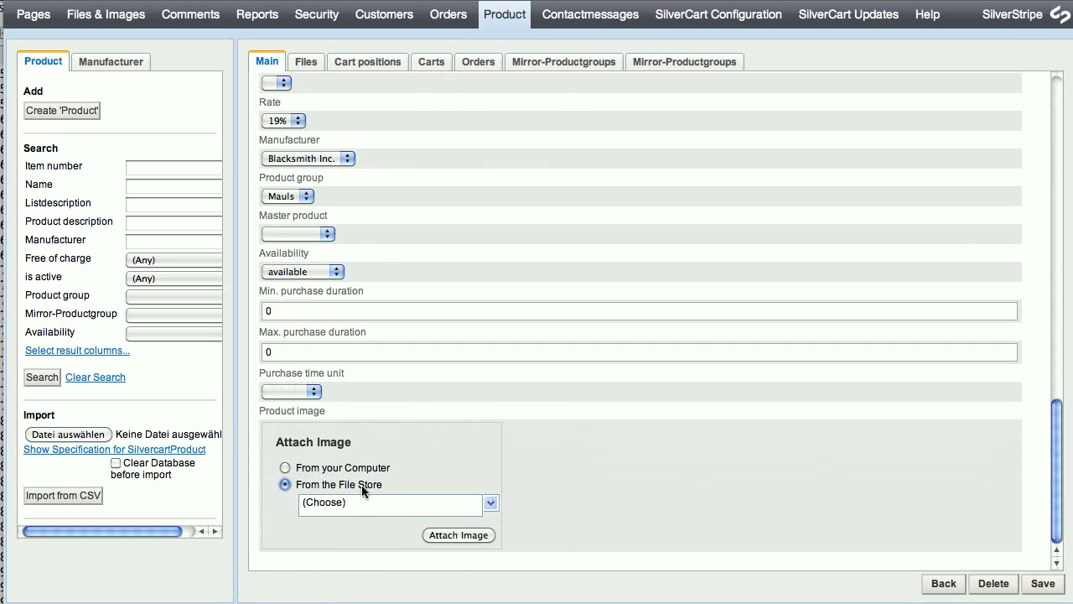
left_click(490, 503)
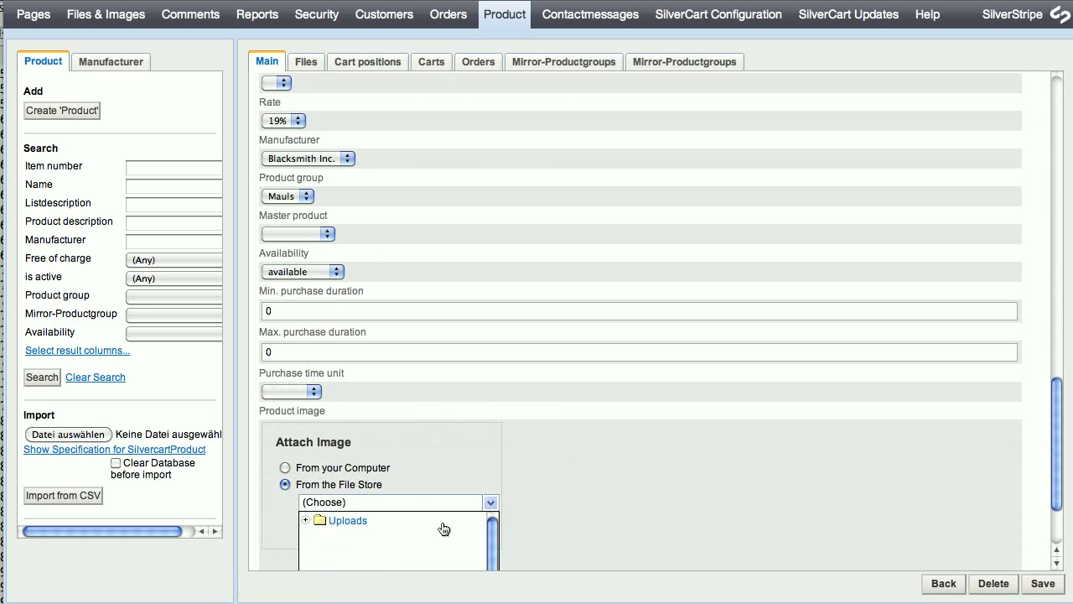
left_click(304, 520)
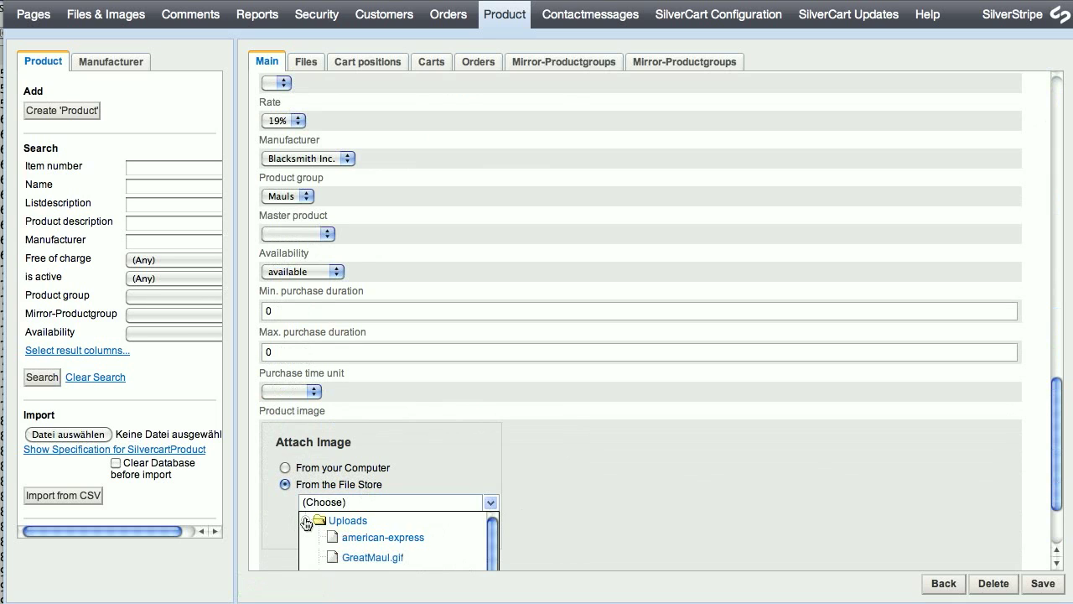
left_click(373, 556)
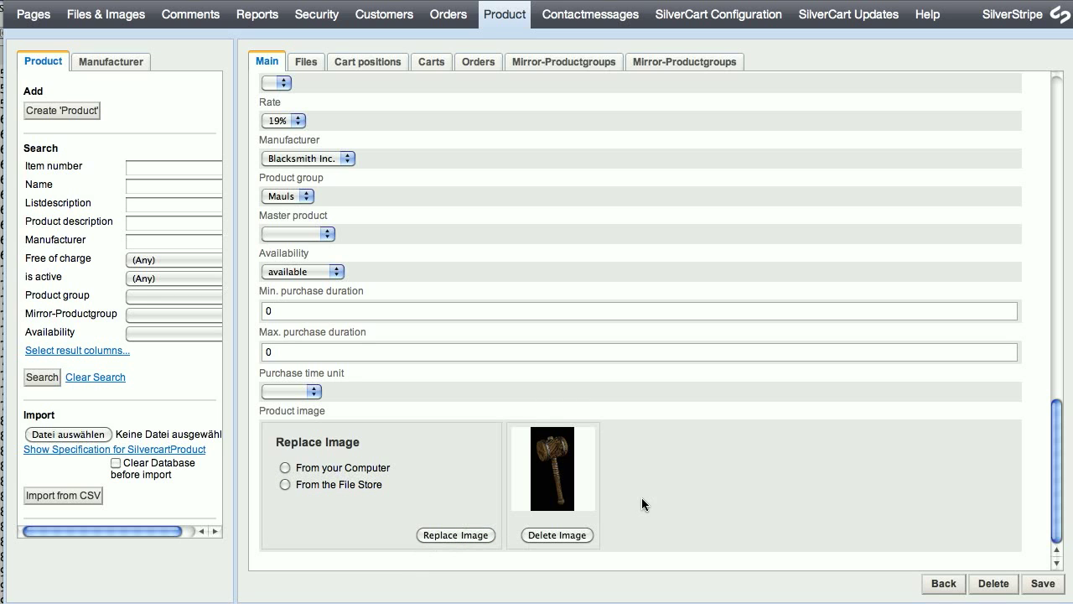
left_click(1041, 584)
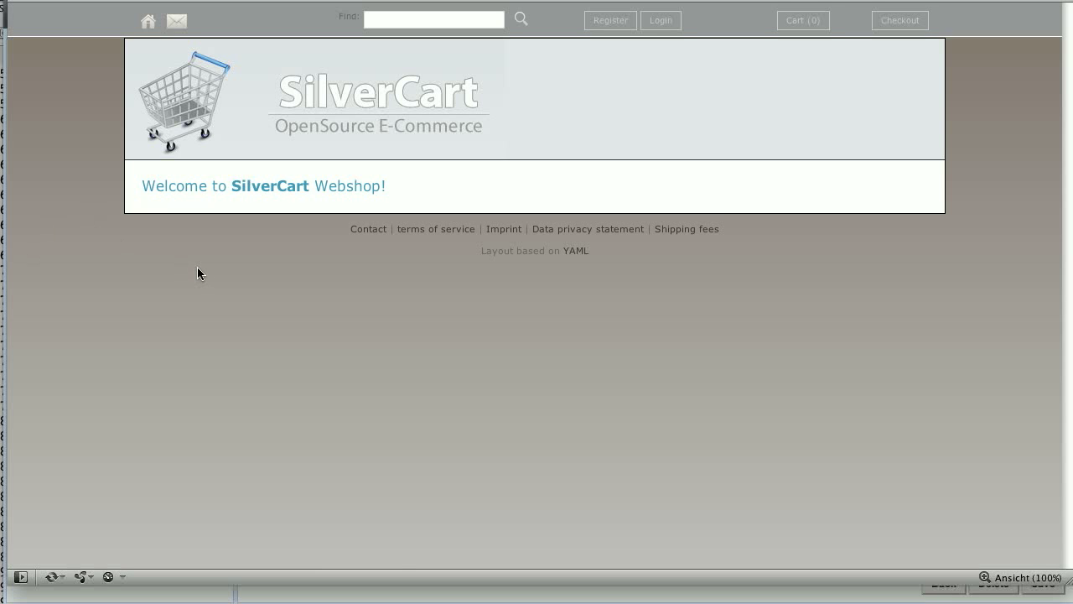
Reload the shop and open Supermaul from the Mauls product group.
key("super+r")
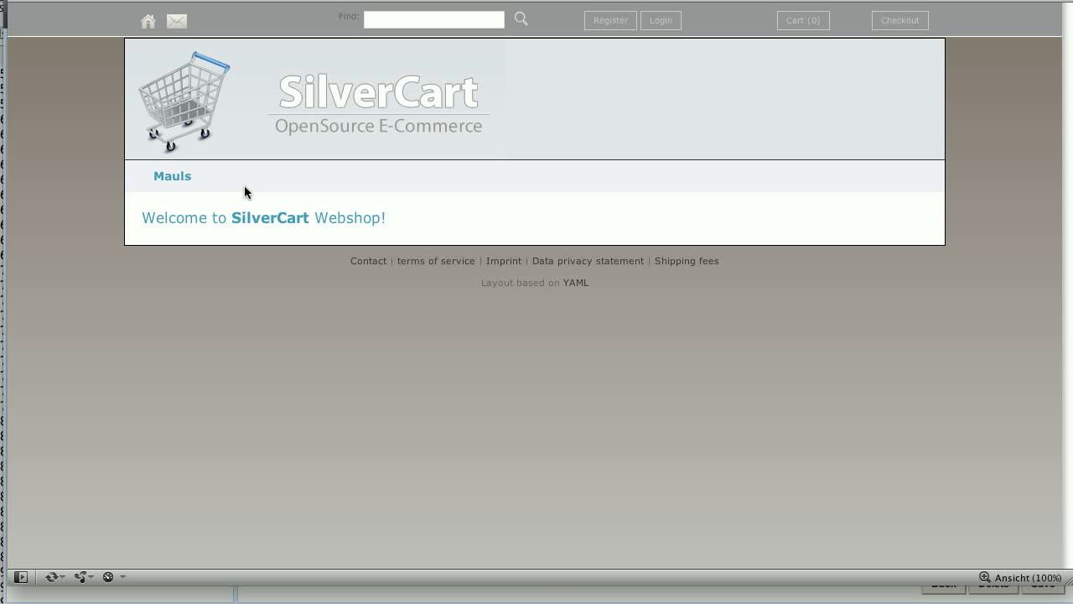
left_click(170, 180)
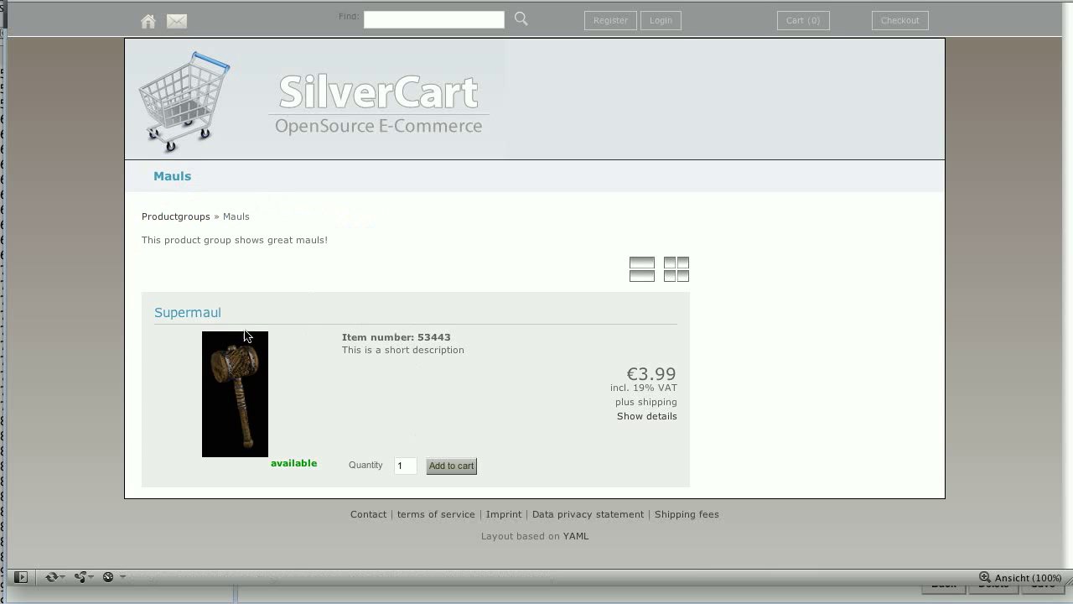
left_click(207, 315)
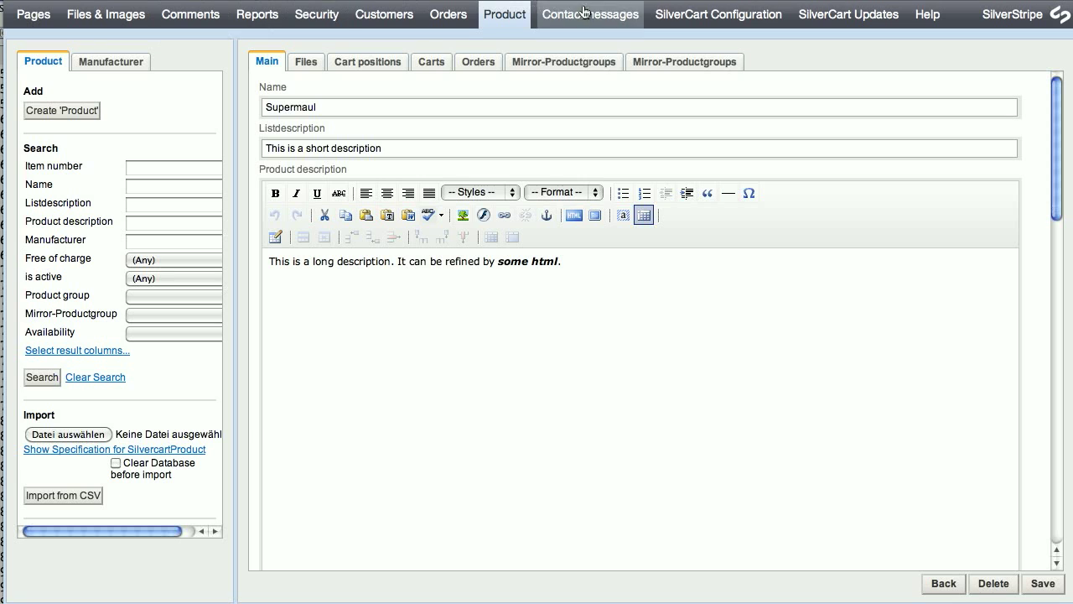
In the EUR general configuration, set Pricetype anonymous customers to net and save.
left_click(698, 15)
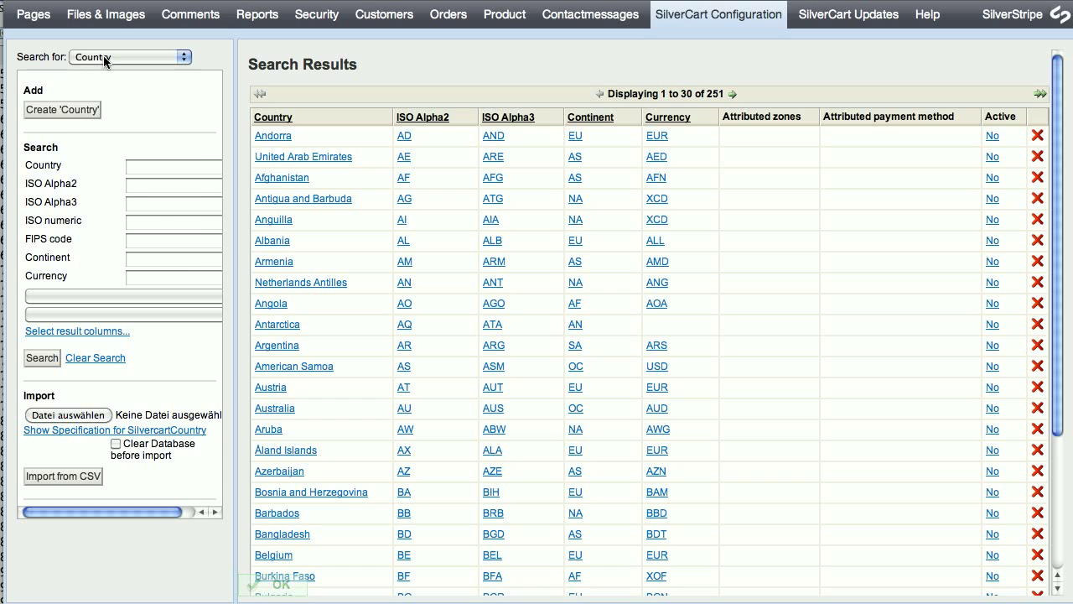
left_click(103, 55)
left_click(159, 218)
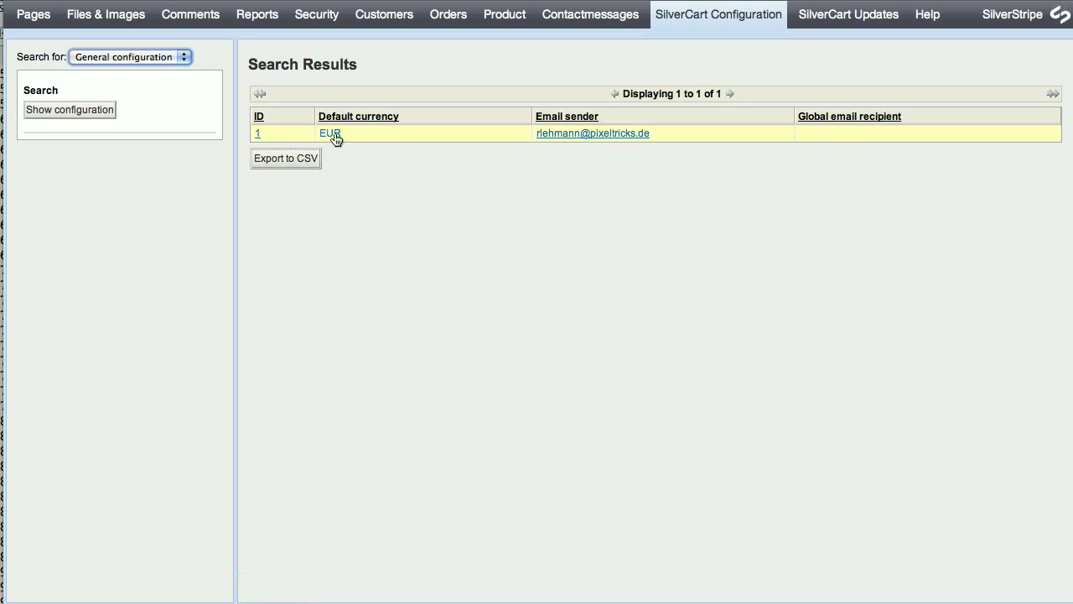
left_click(334, 134)
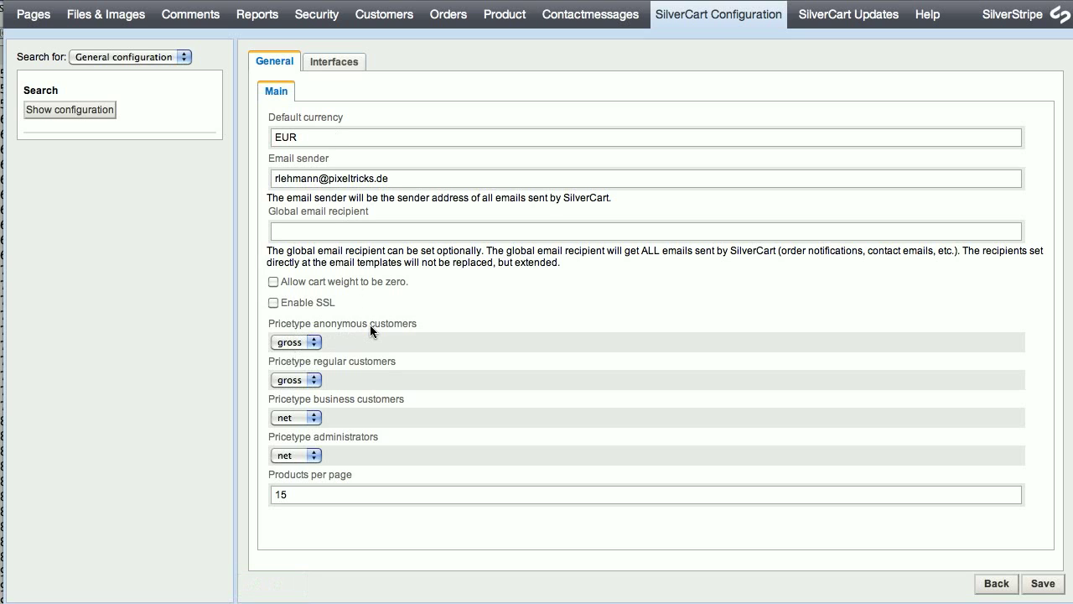
left_click(287, 341)
left_click(300, 361)
left_click(1046, 582)
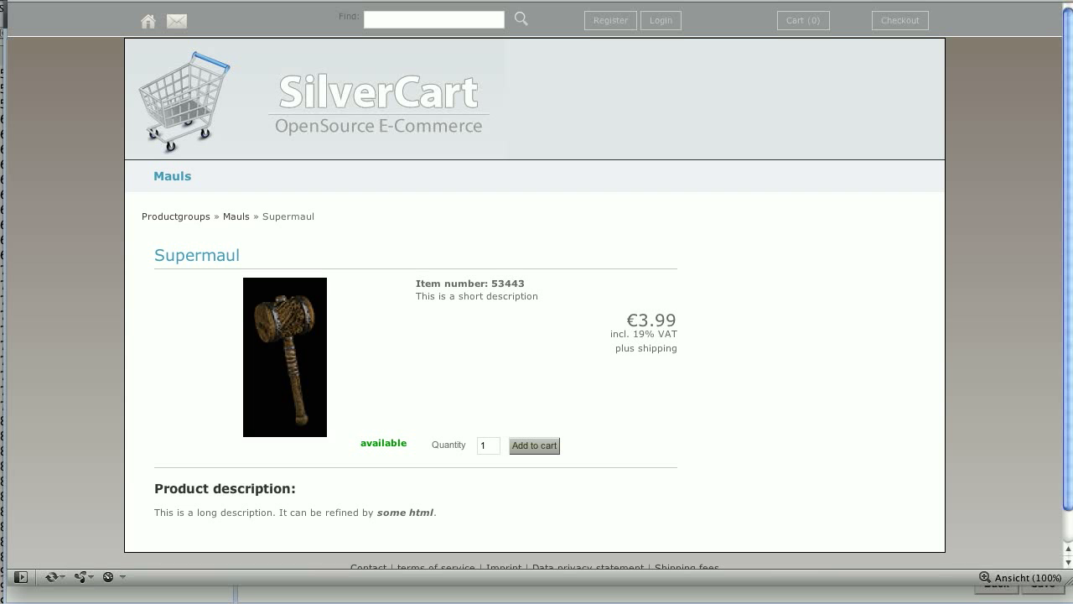
Reload the Supermaul product page so it shows the net price €3.59 plus VAT.
key("F5")
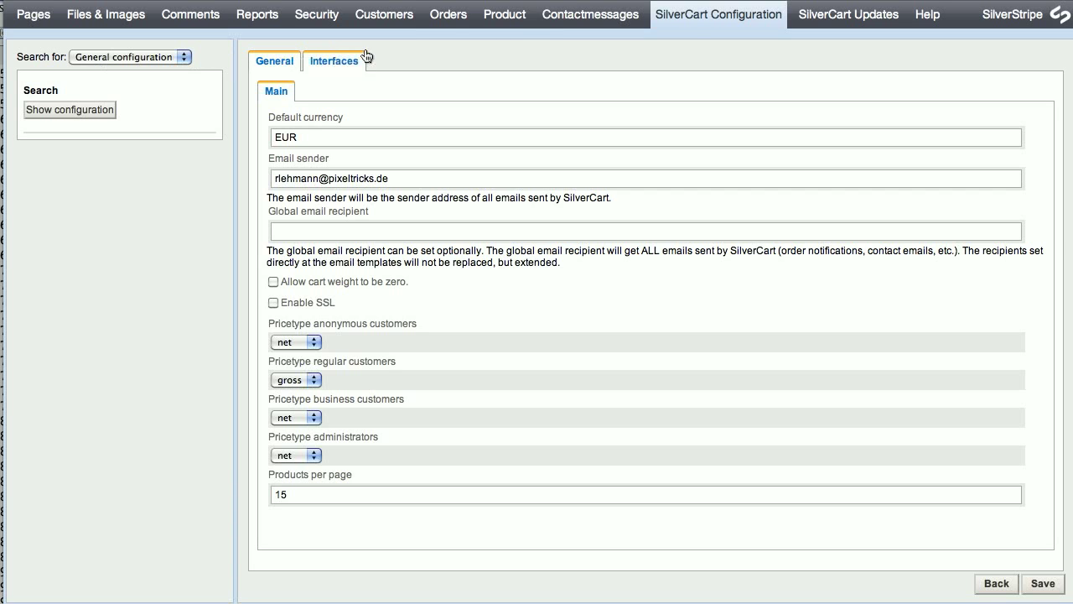
Browse the Zone and Payment method records, then switch back to Country records.
left_click(134, 60)
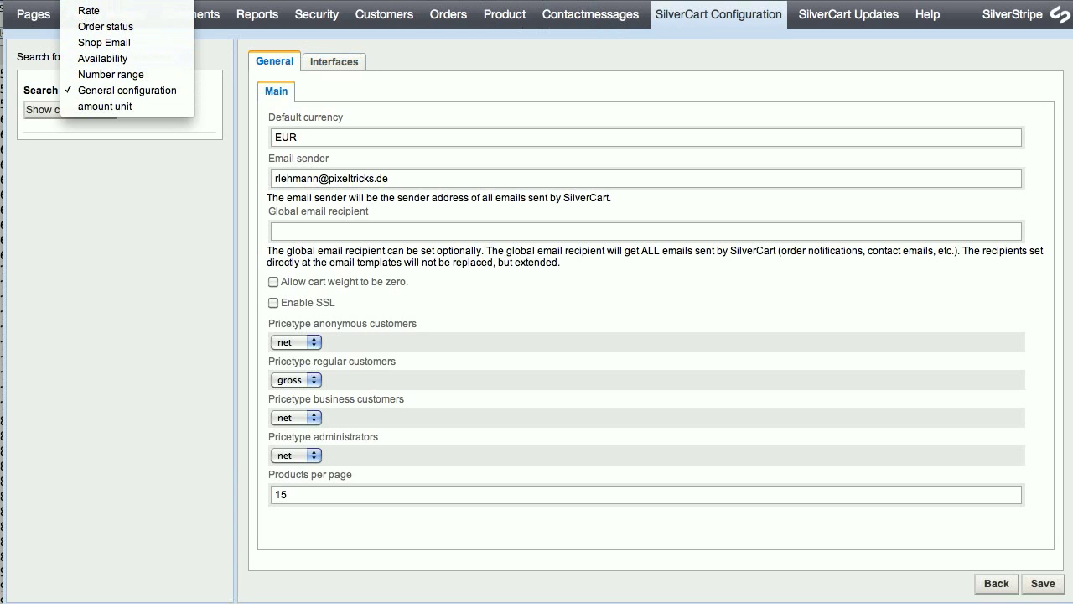
left_click(118, 0)
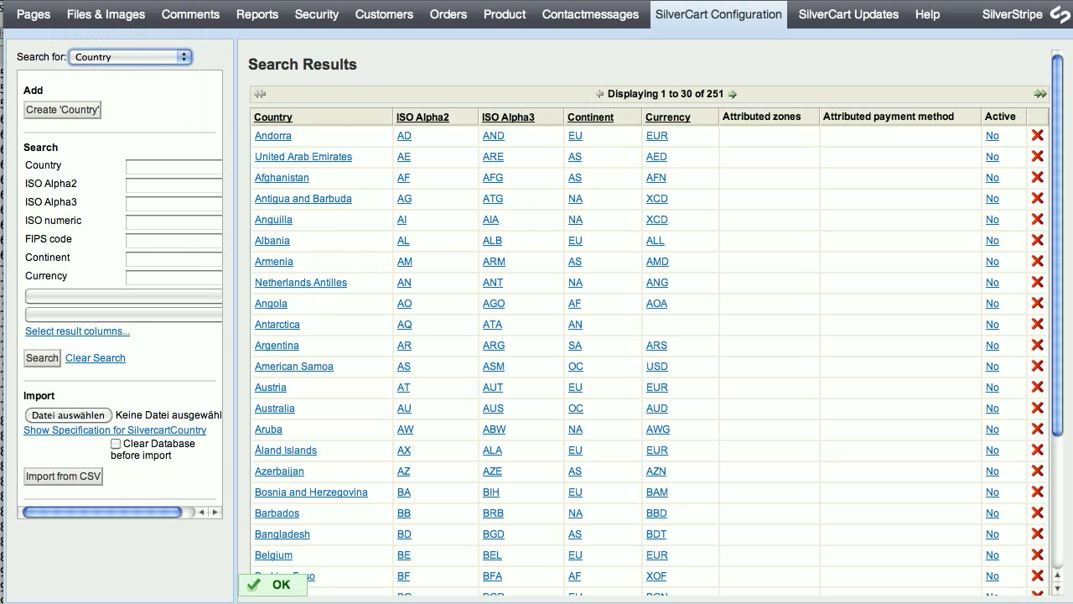
left_click(148, 58)
left_click(151, 74)
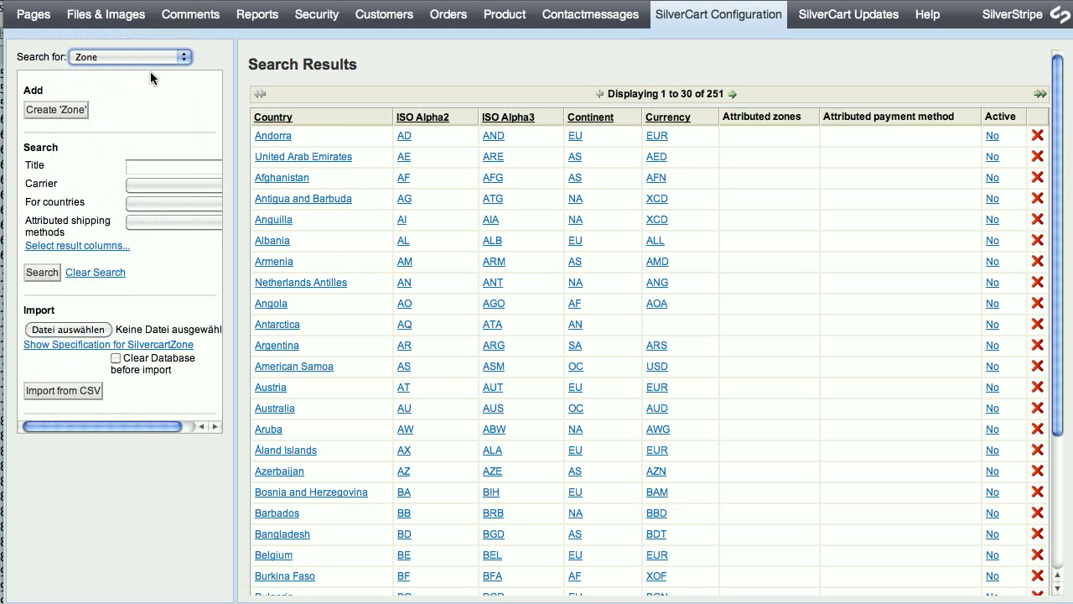
left_click(143, 58)
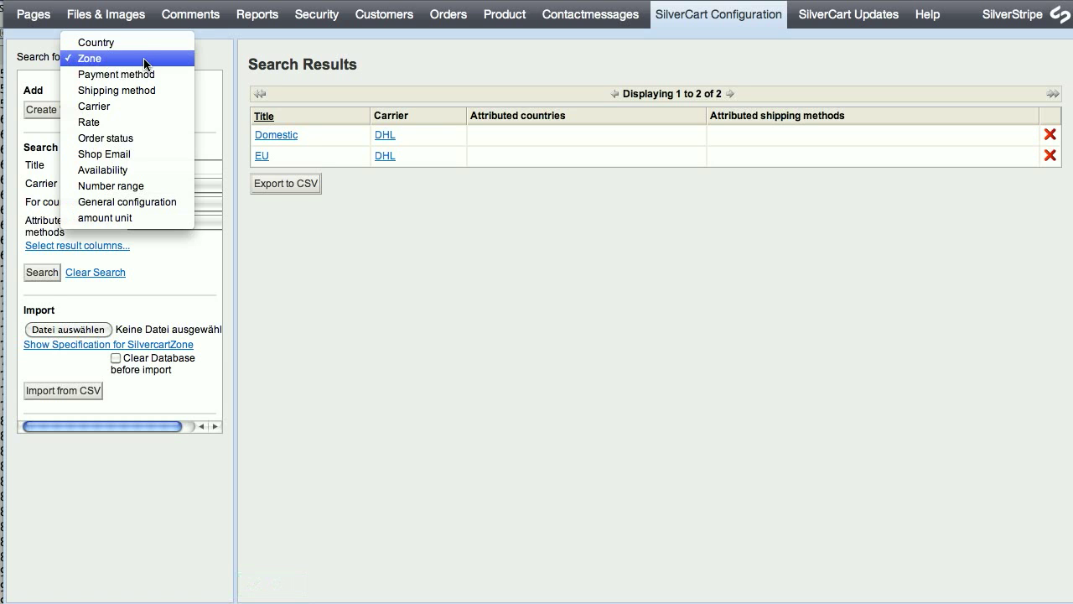
left_click(143, 73)
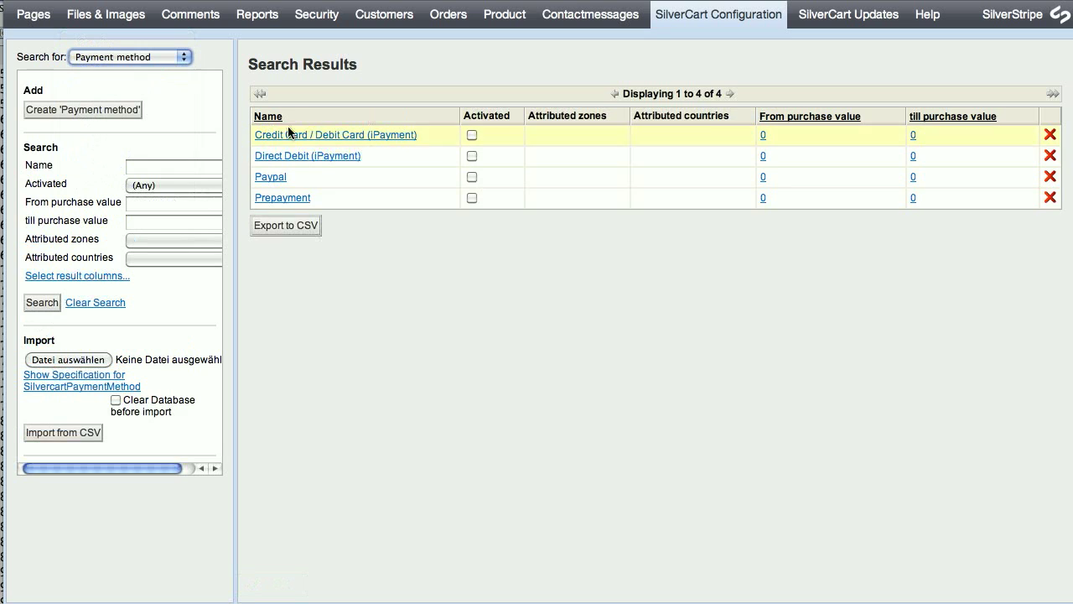
left_click(145, 57)
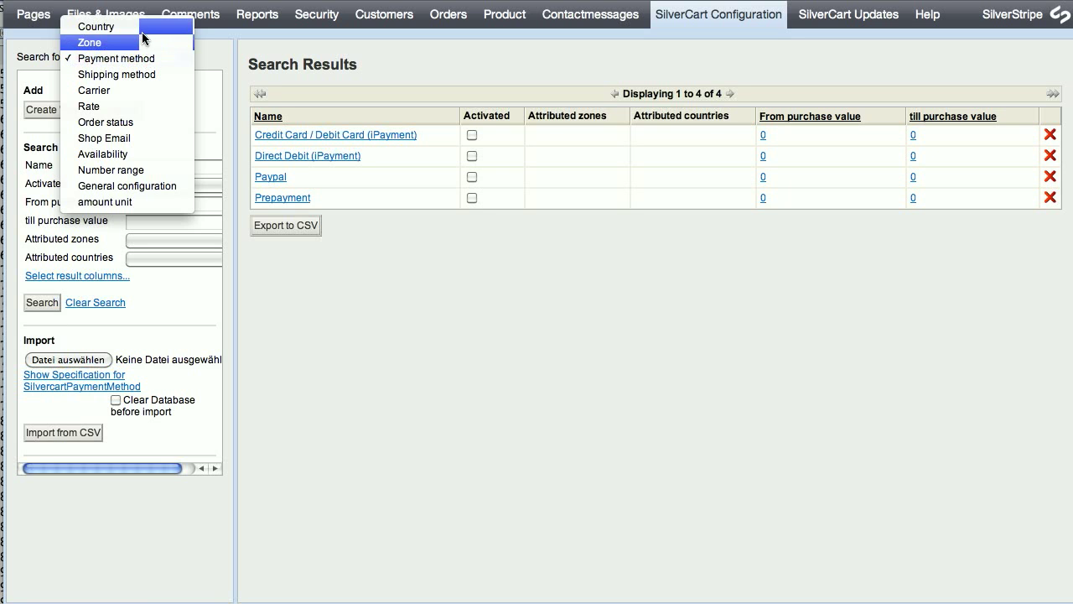
left_click(143, 30)
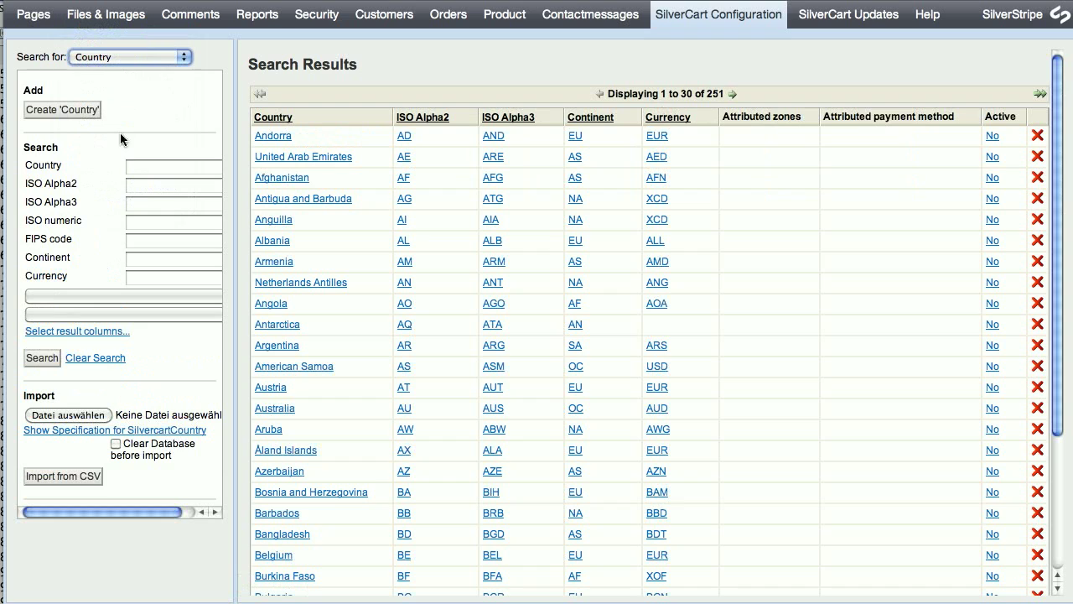
Search countries for 'united', leaving United States as the only active one.
left_click(153, 167)
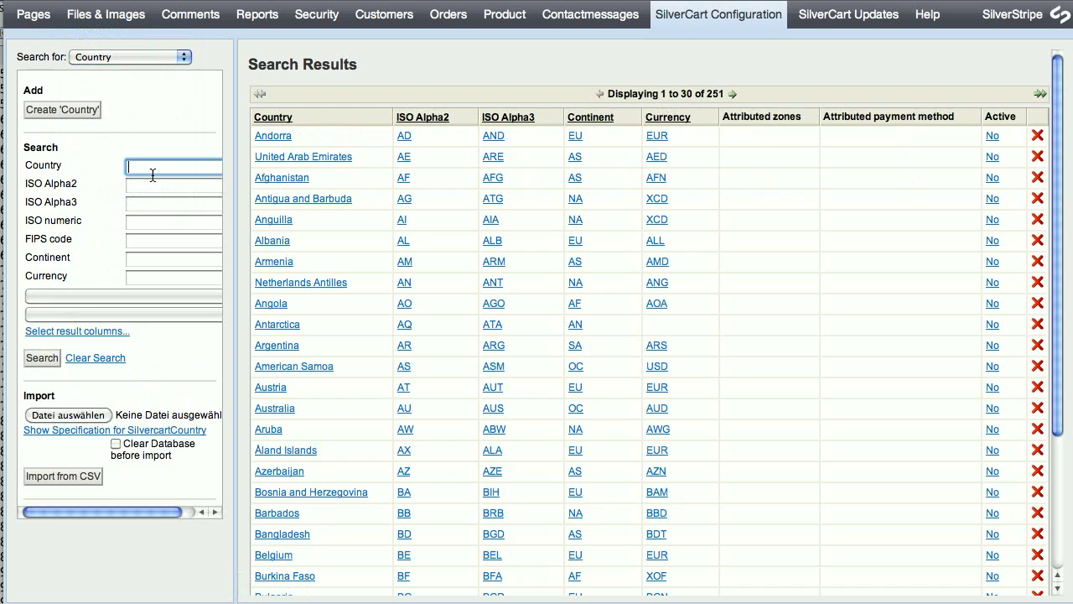
type("united")
key("Return")
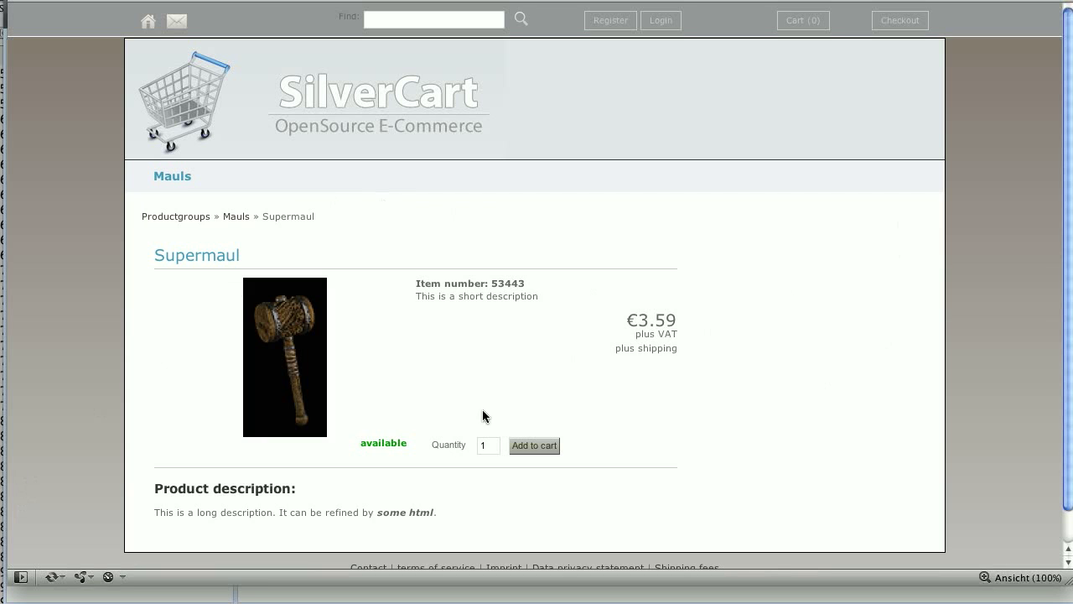
Add the Supermaul to the cart, check out as an unregistered guest, and inspect the country list.
left_click(536, 447)
left_click(917, 315)
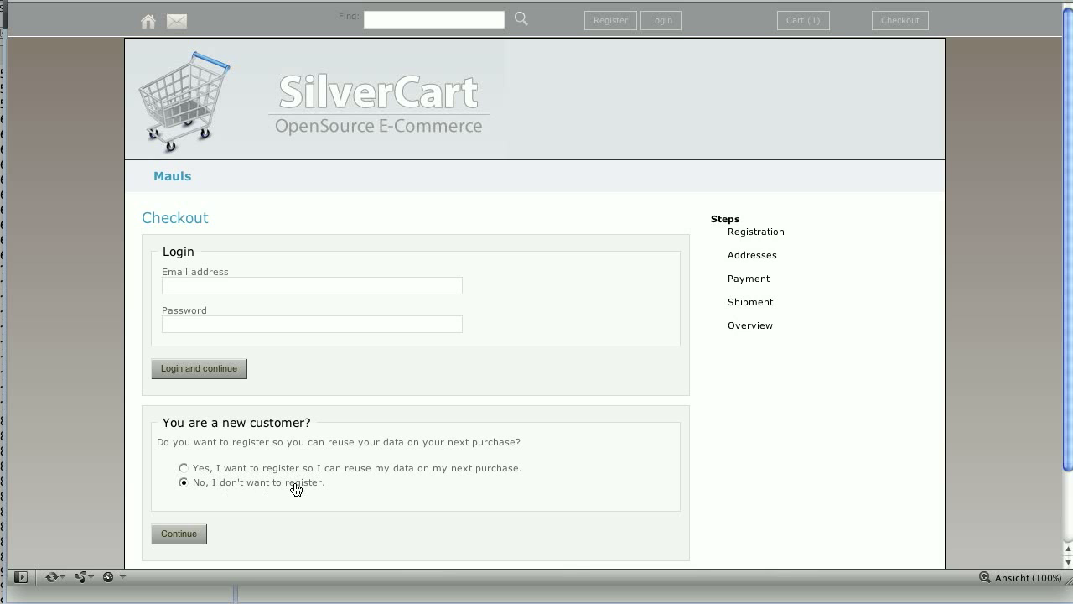
left_click(174, 541)
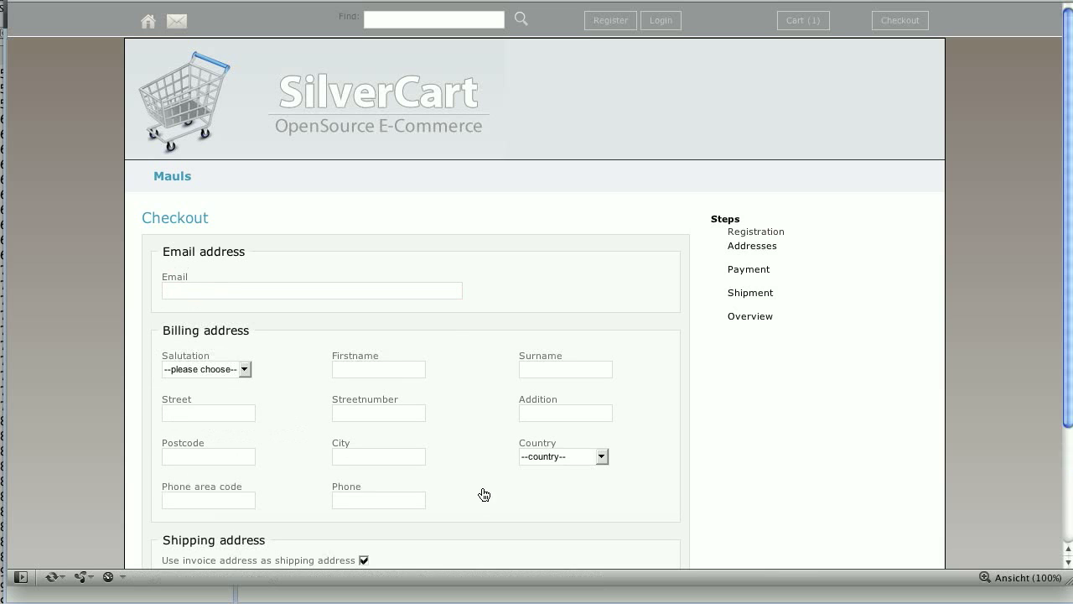
left_click(575, 459)
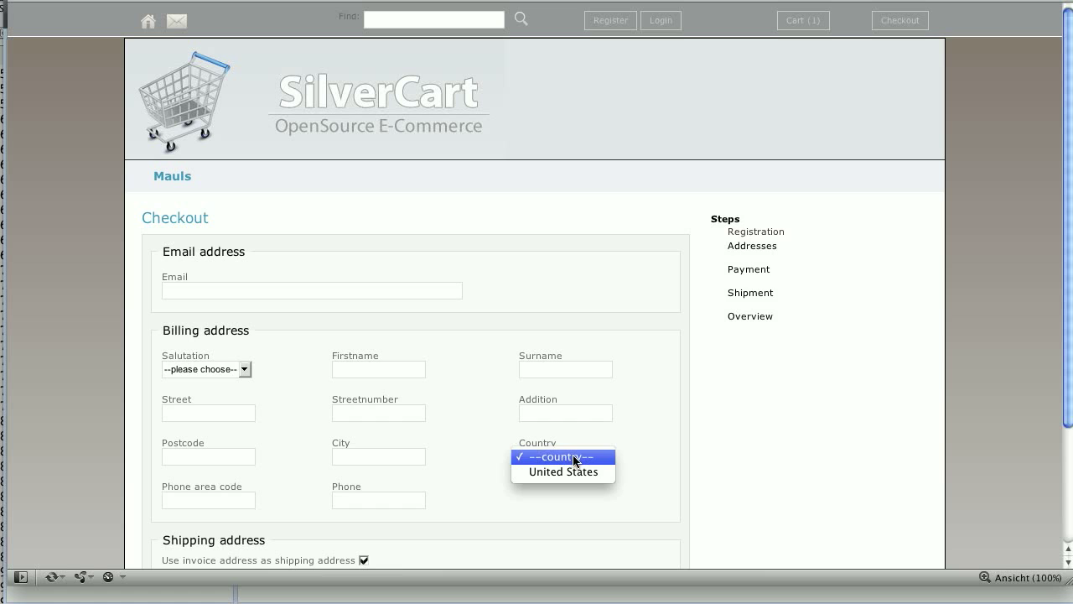
left_click(575, 457)
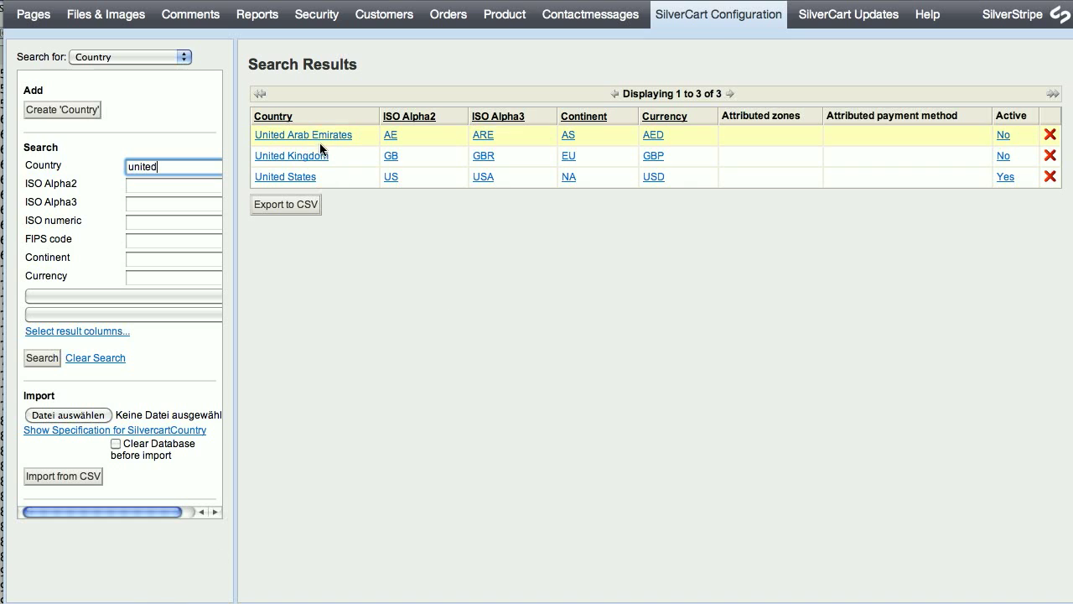
Untick Active on the United States country record and save it.
left_click(300, 177)
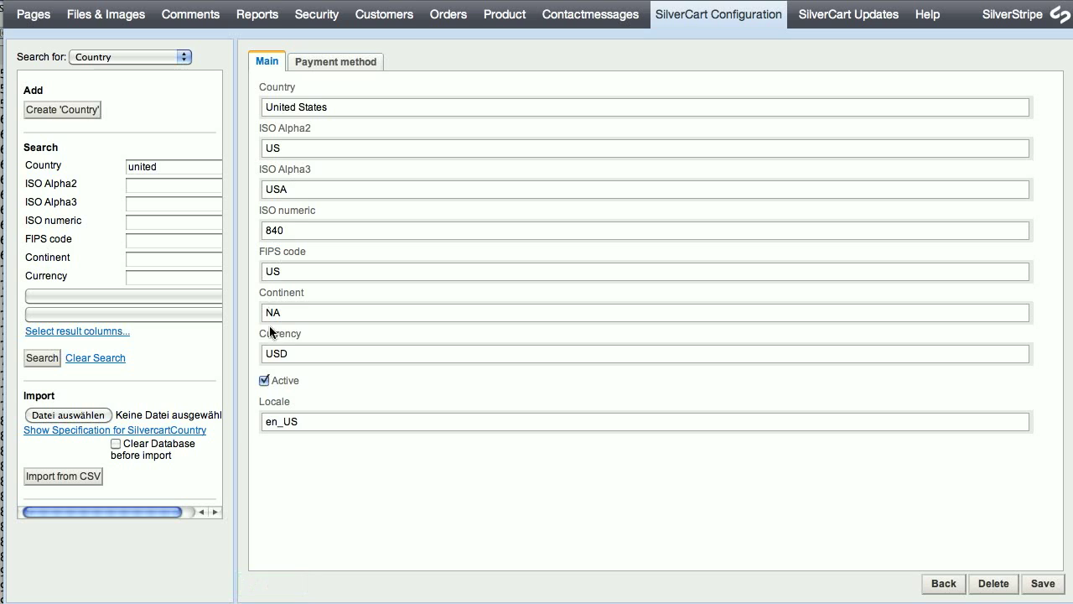
left_click(264, 380)
left_click(1046, 584)
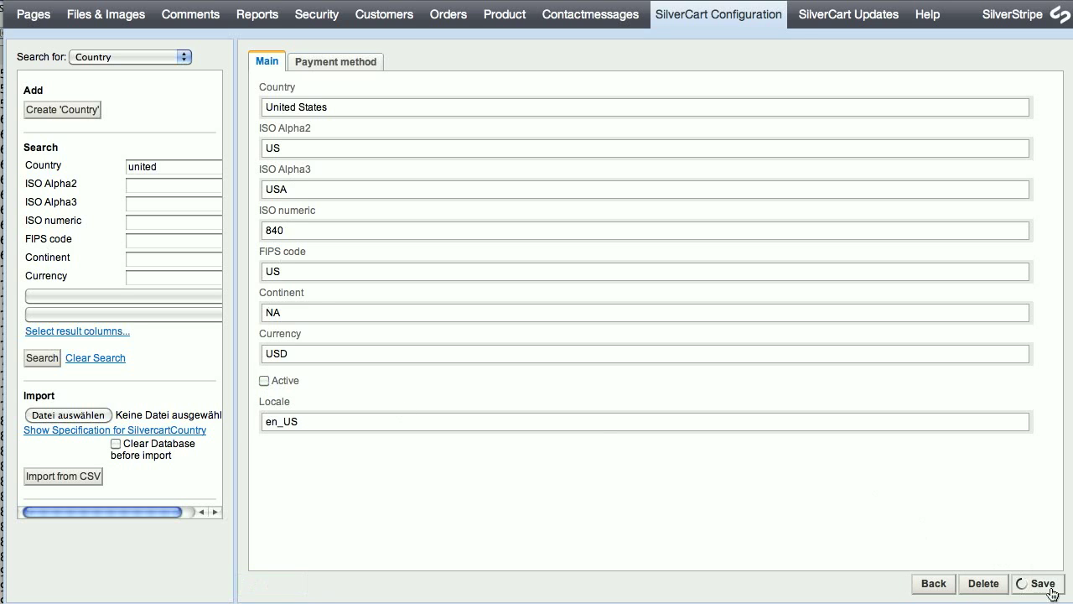
Search for 'germany', tick Active on the Germany record and save it.
double_click(167, 169)
type("germany")
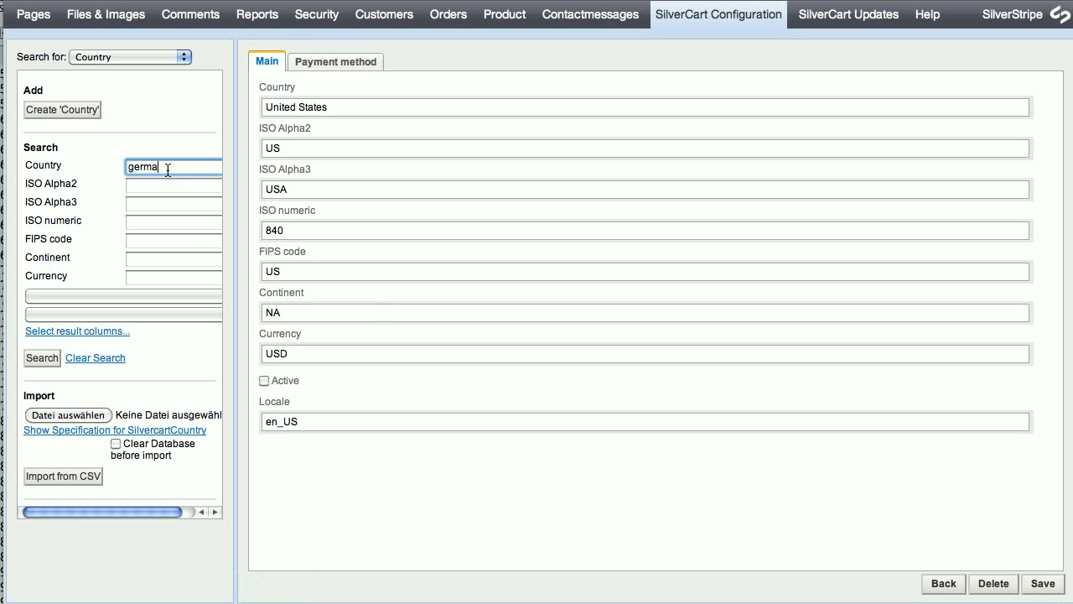
key("Return")
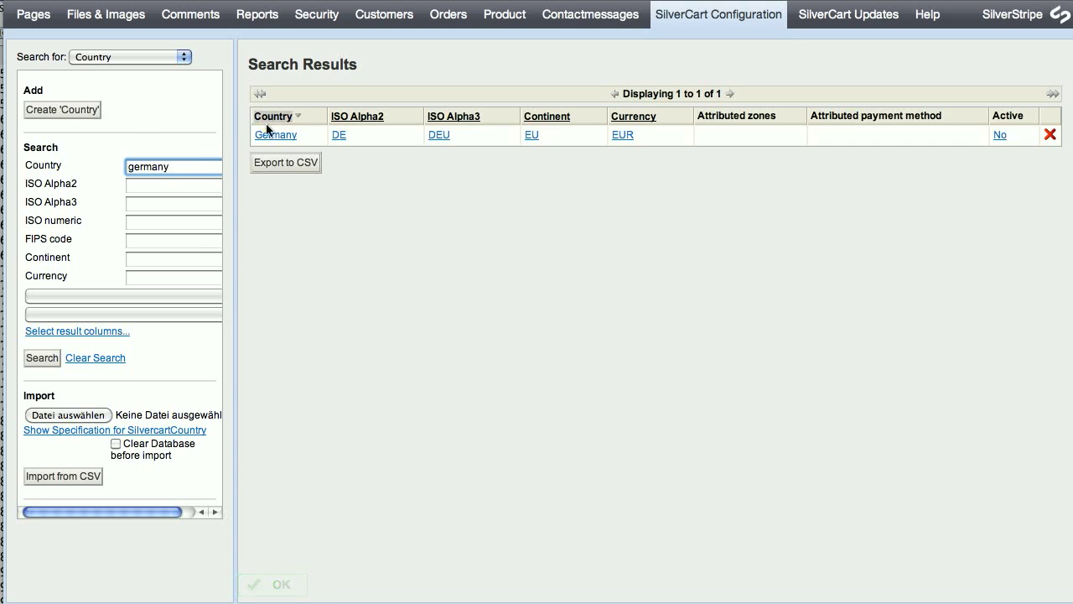
left_click(281, 136)
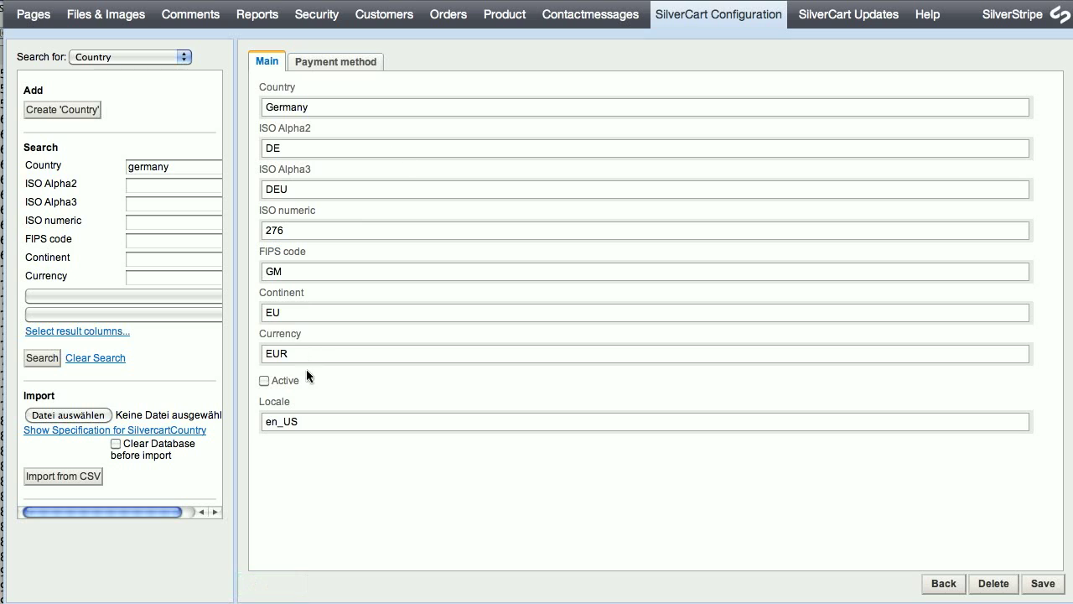
left_click(264, 382)
left_click(1039, 583)
key("super+Tab")
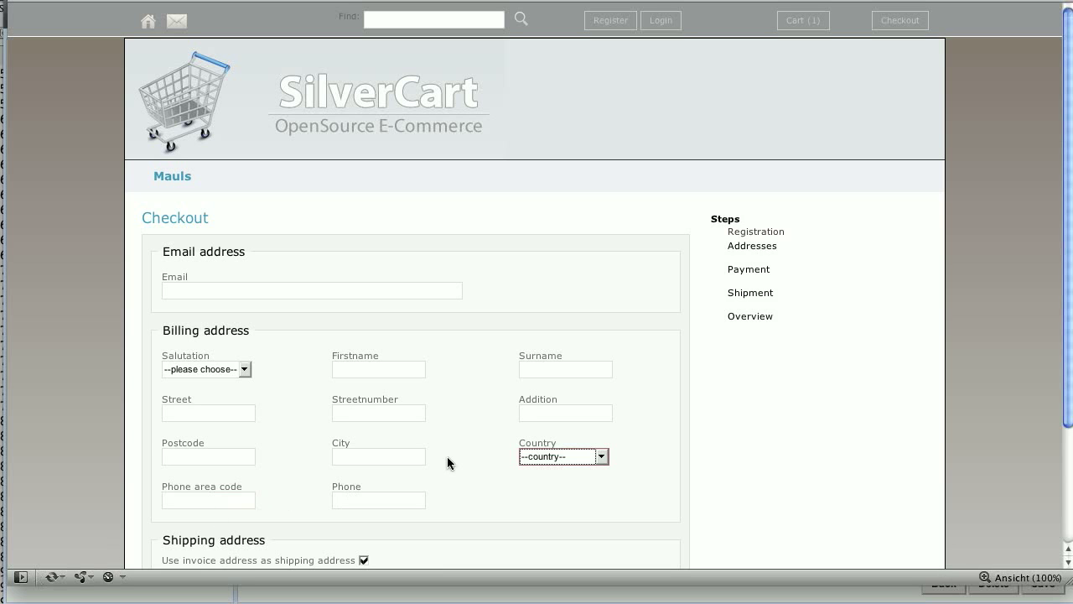
Reload the checkout to confirm Germany is now the offered billing country, then return to the admin.
key("super+r")
left_click(559, 457)
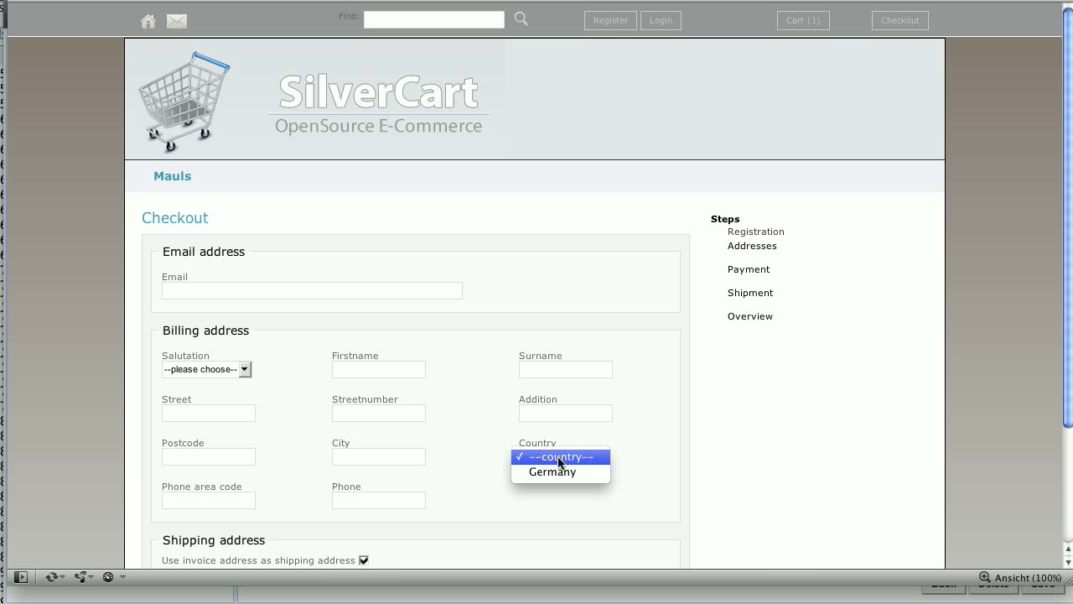
left_click(559, 459)
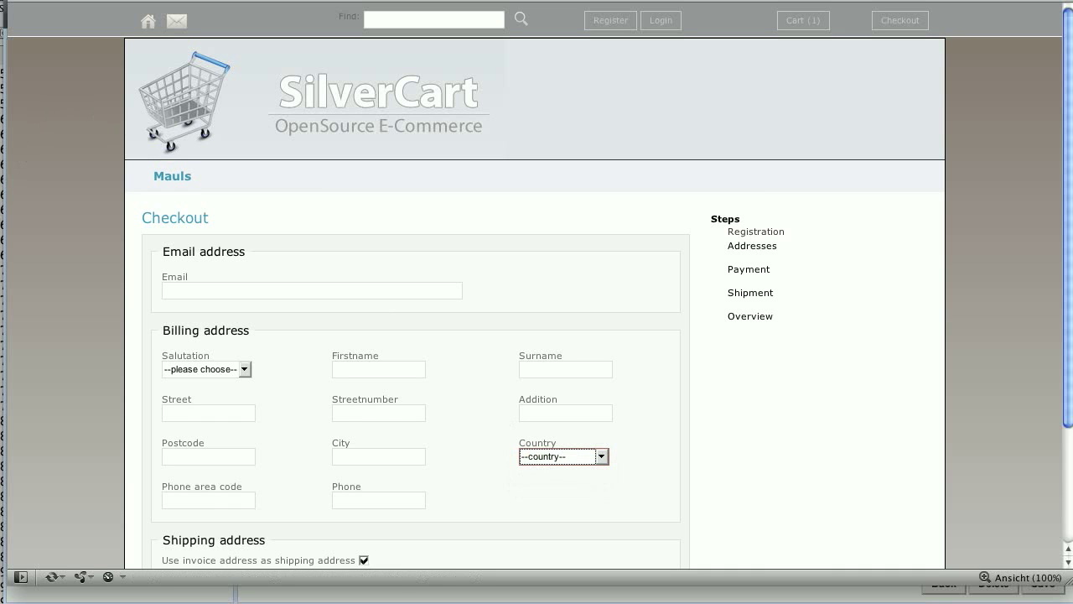
key("super+Tab")
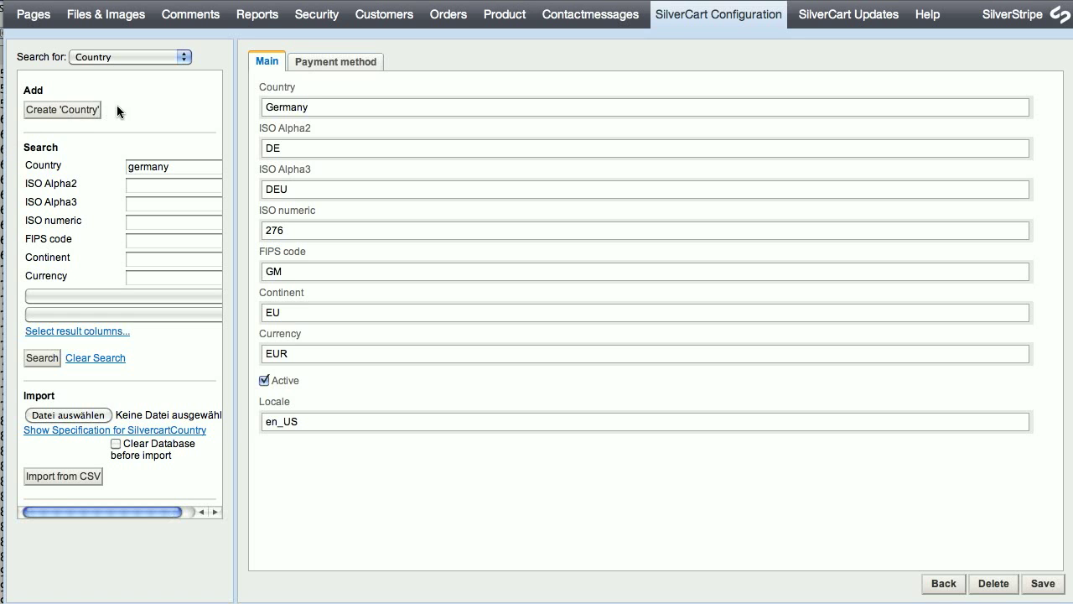
Open the Domestic shipping zone's Countries tab.
left_click(125, 57)
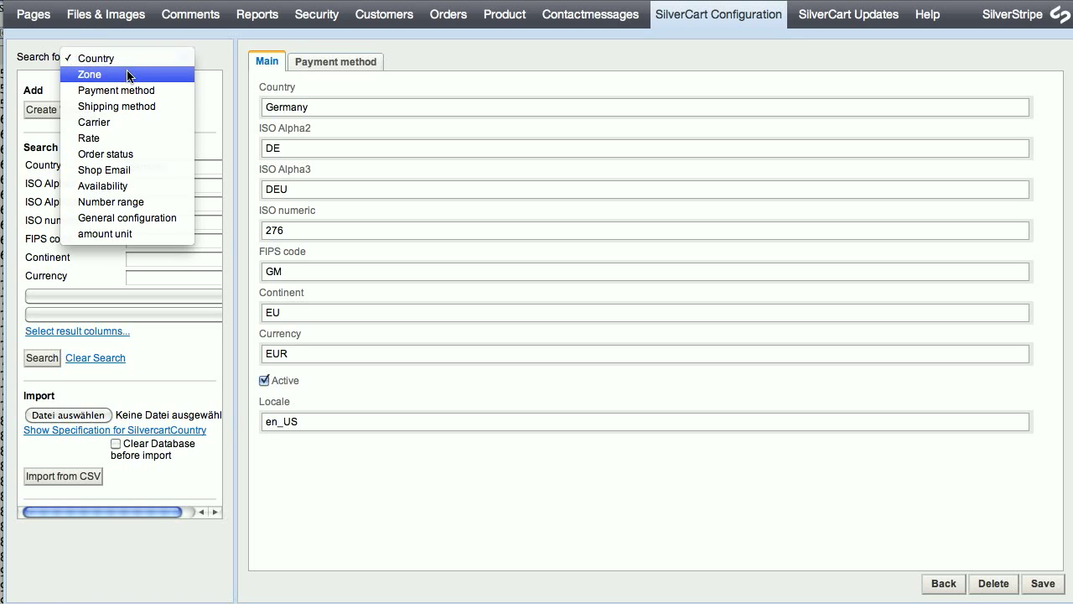
left_click(126, 74)
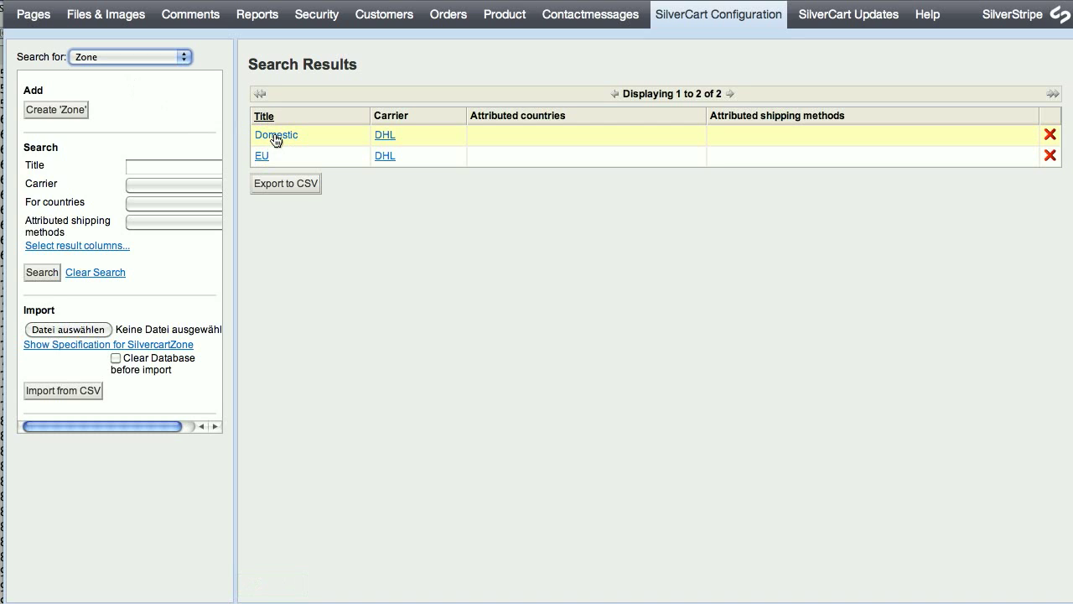
left_click(276, 139)
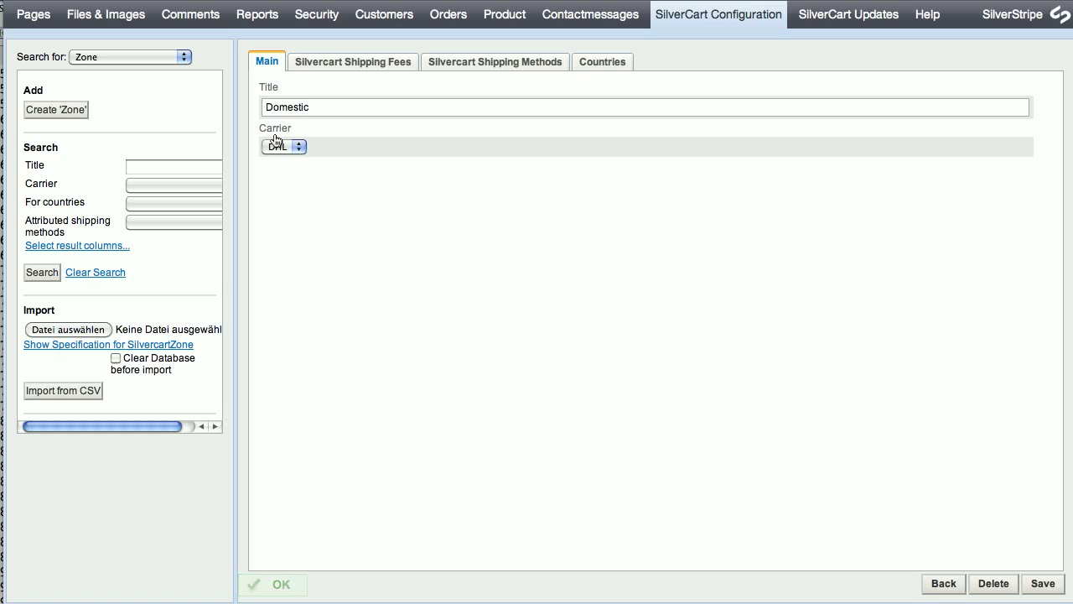
left_click(617, 64)
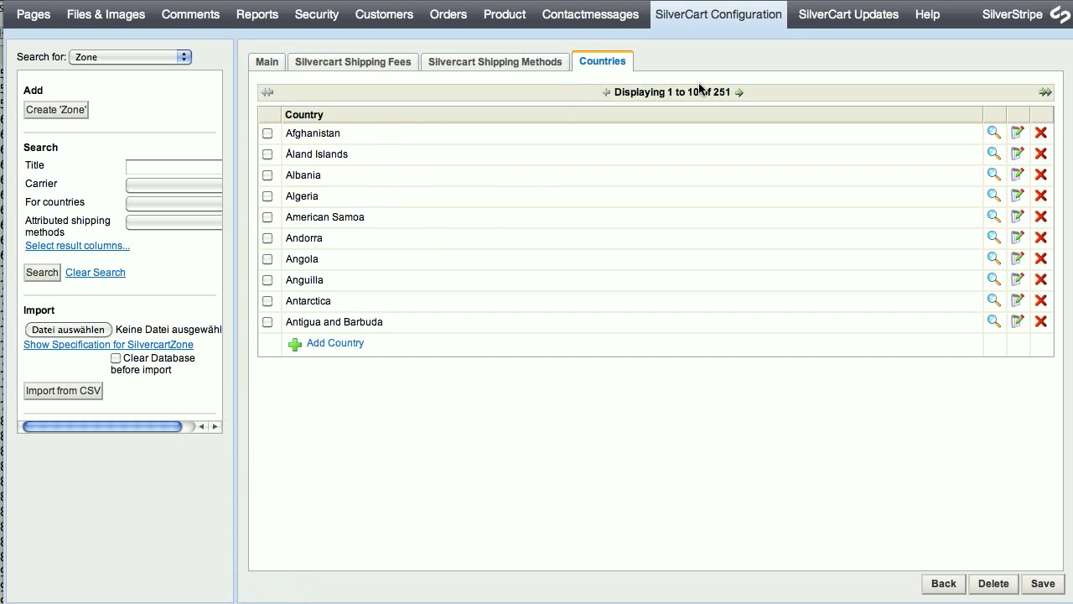
Page to Germany, tick it for the Domestic zone, save, and return to the zone list.
left_click(740, 95)
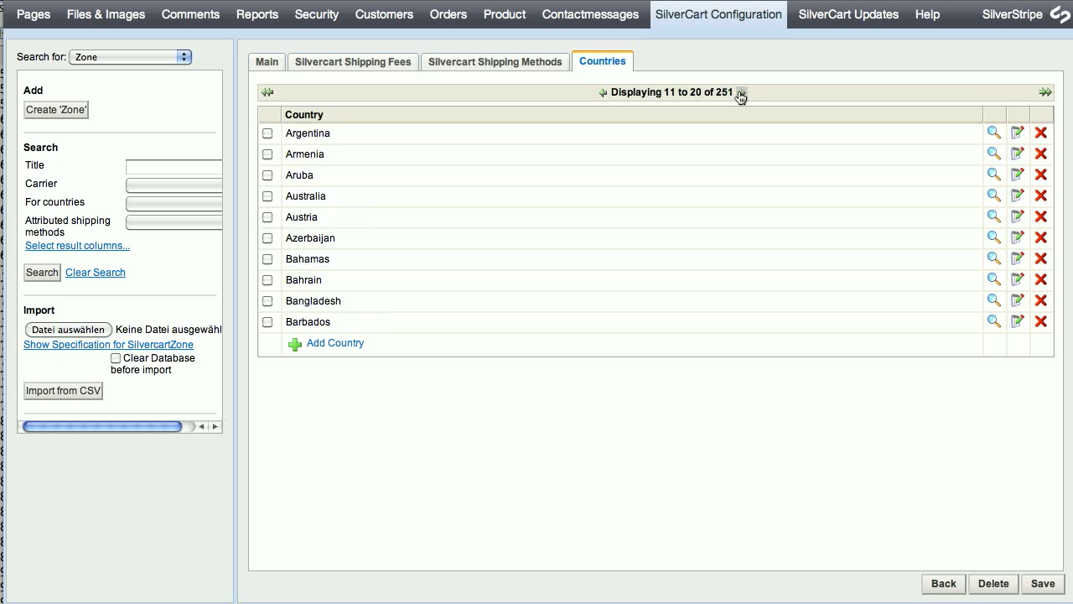
left_click(740, 94)
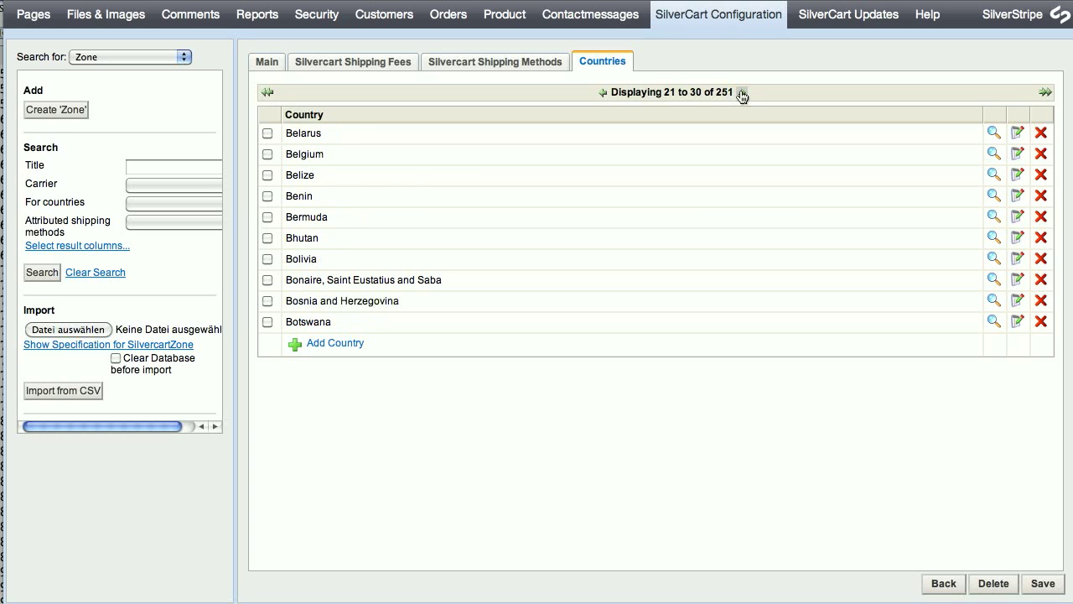
left_click(741, 94)
left_click(741, 95)
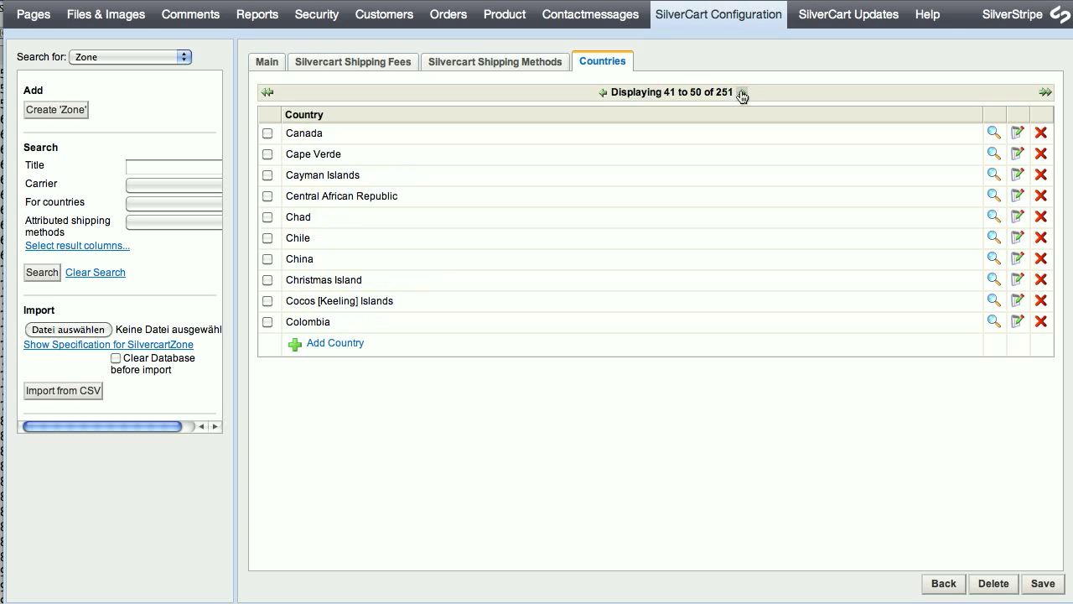
left_click(741, 95)
left_click(742, 94)
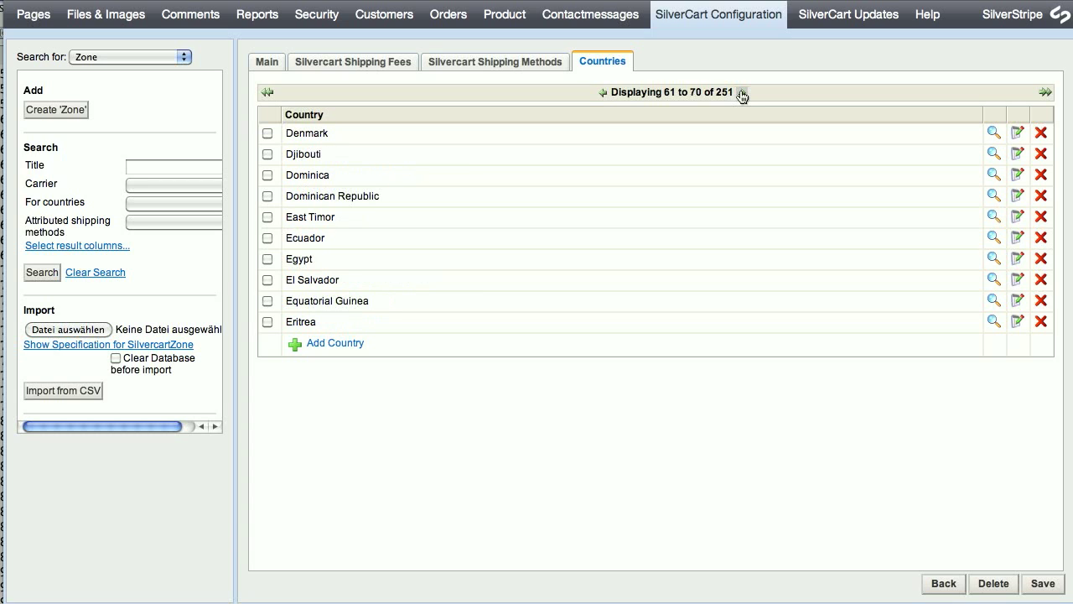
left_click(742, 94)
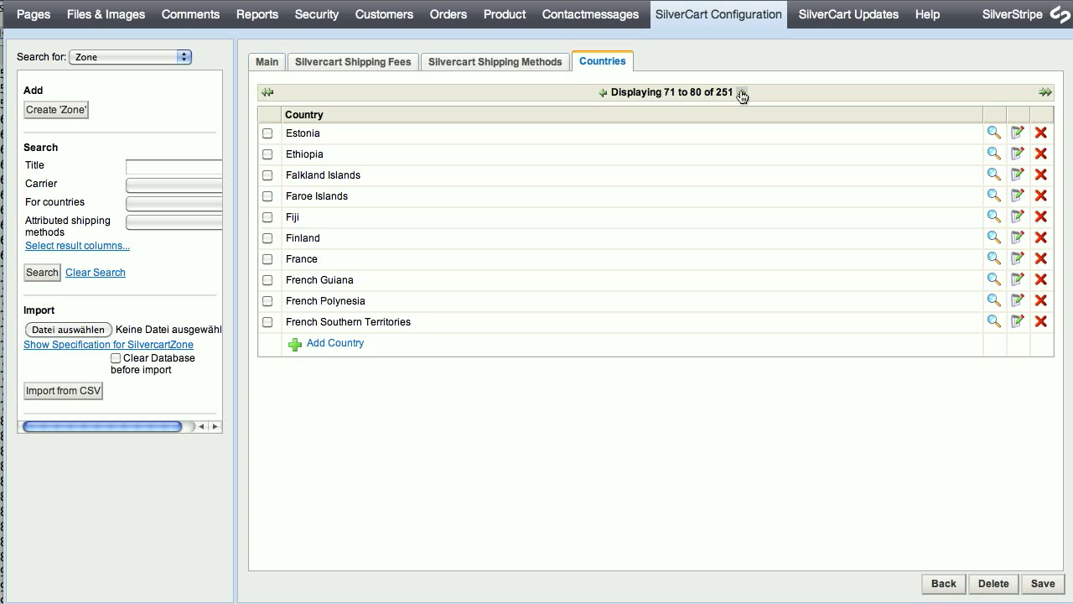
left_click(742, 94)
left_click(266, 196)
left_click(1043, 583)
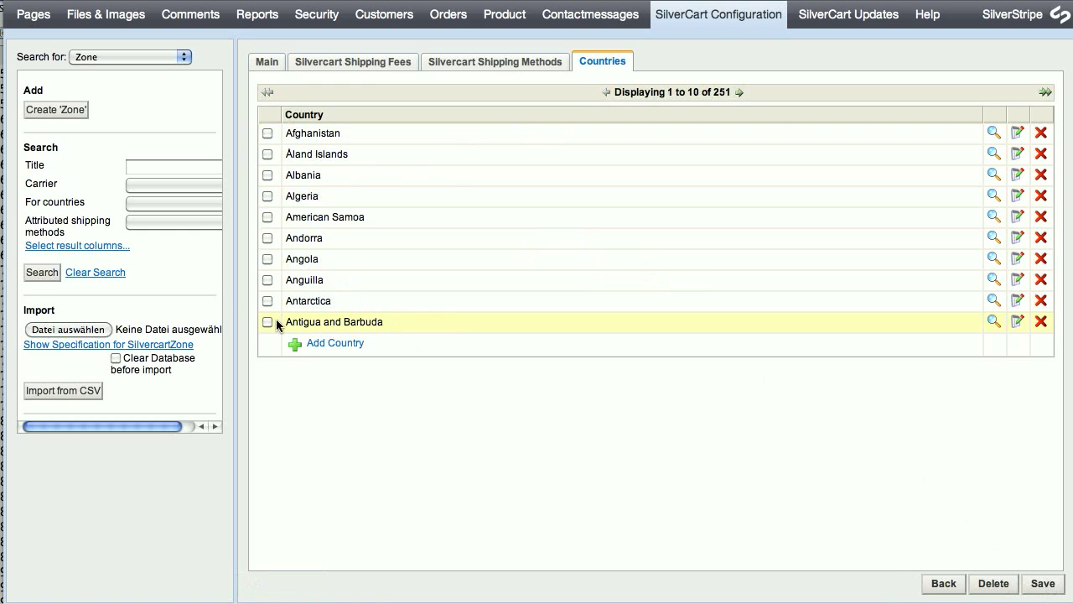
left_click(38, 274)
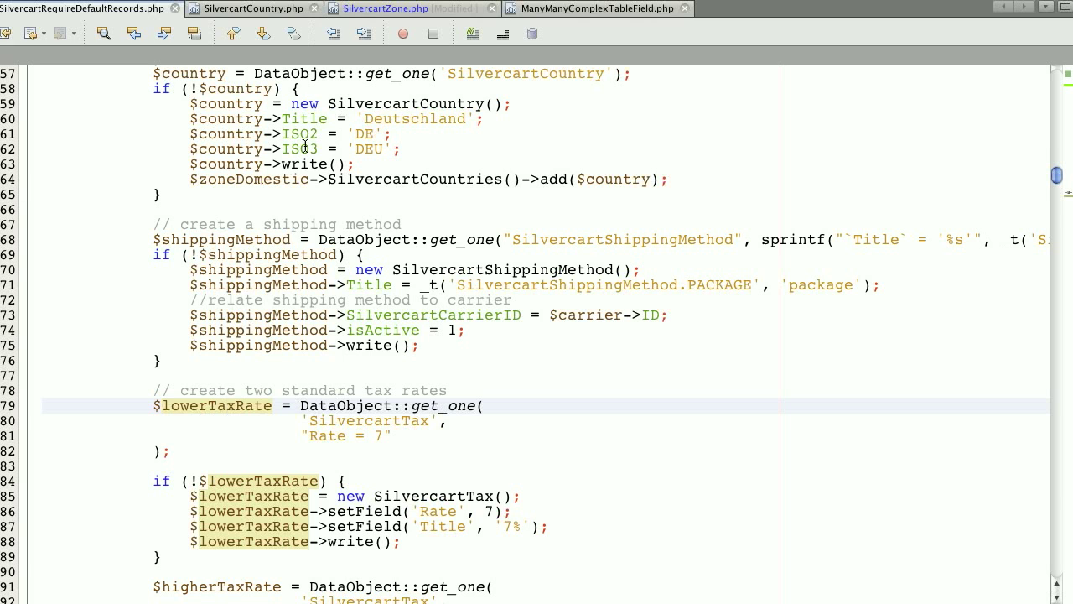
Show the getCMSFields countries table definition with its null, 'Title' arguments in SilvercartZone.php.
left_click(356, 11)
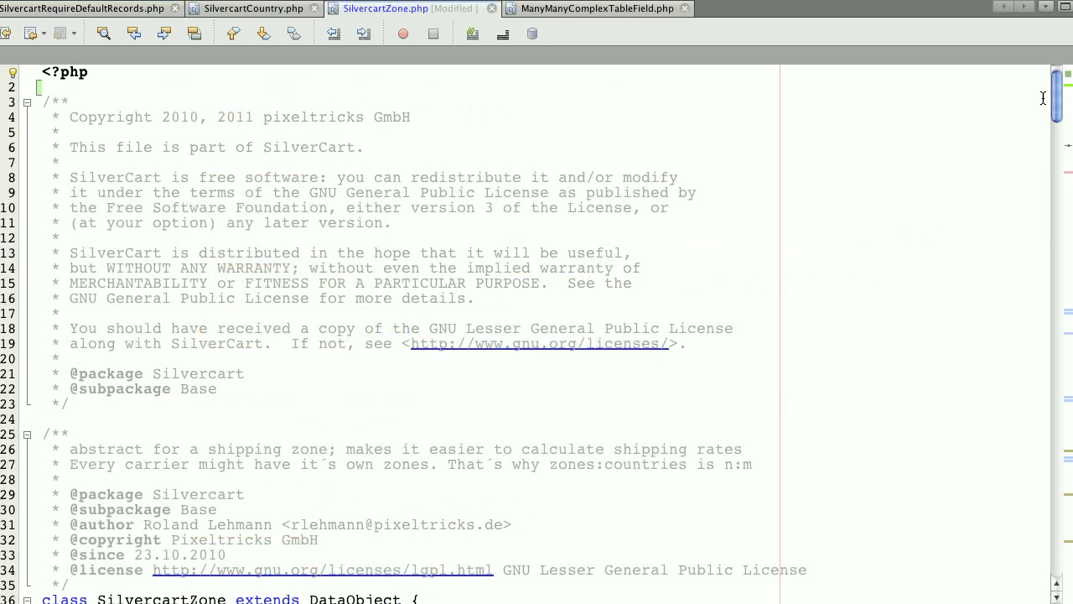
left_click_drag(1058, 90, 1055, 437)
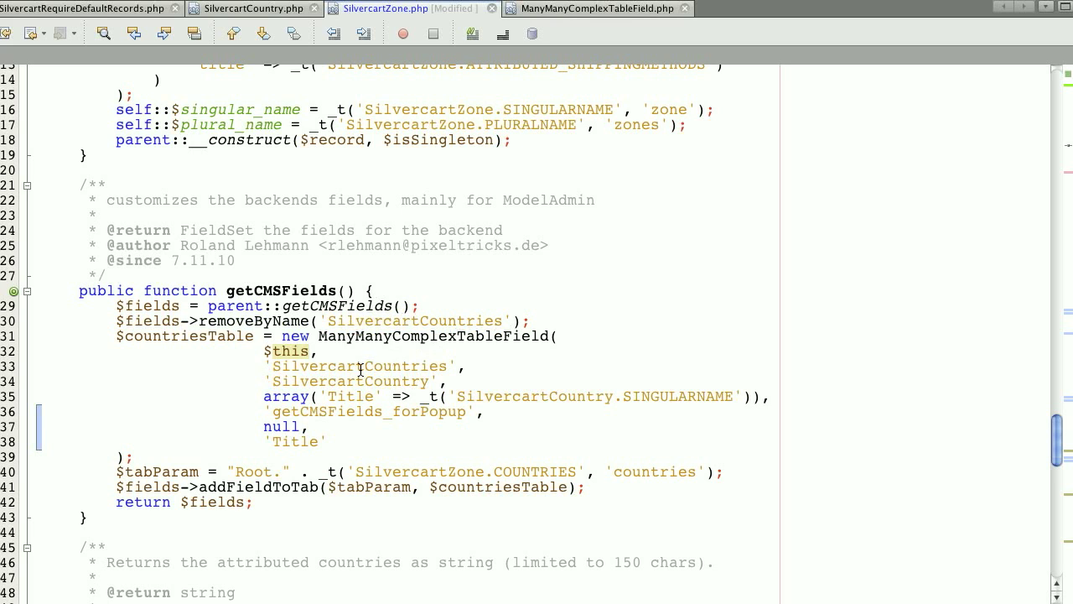
left_click_drag(263, 427, 413, 444)
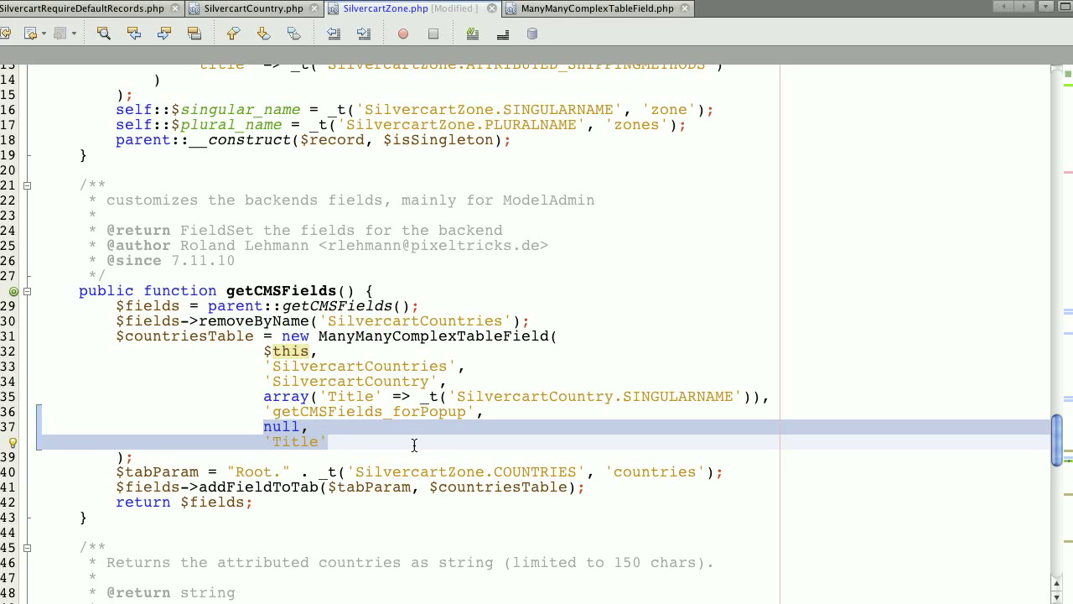
left_click(310, 443)
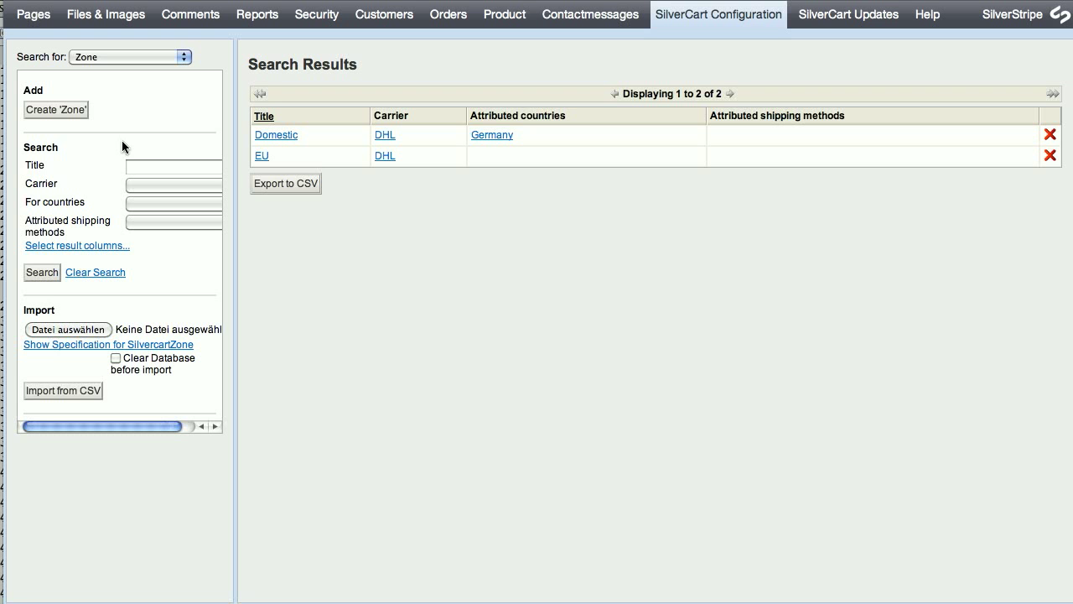
Open the Prepayment payment method, mark it Activated, save, and return to the payment method list.
left_click(120, 57)
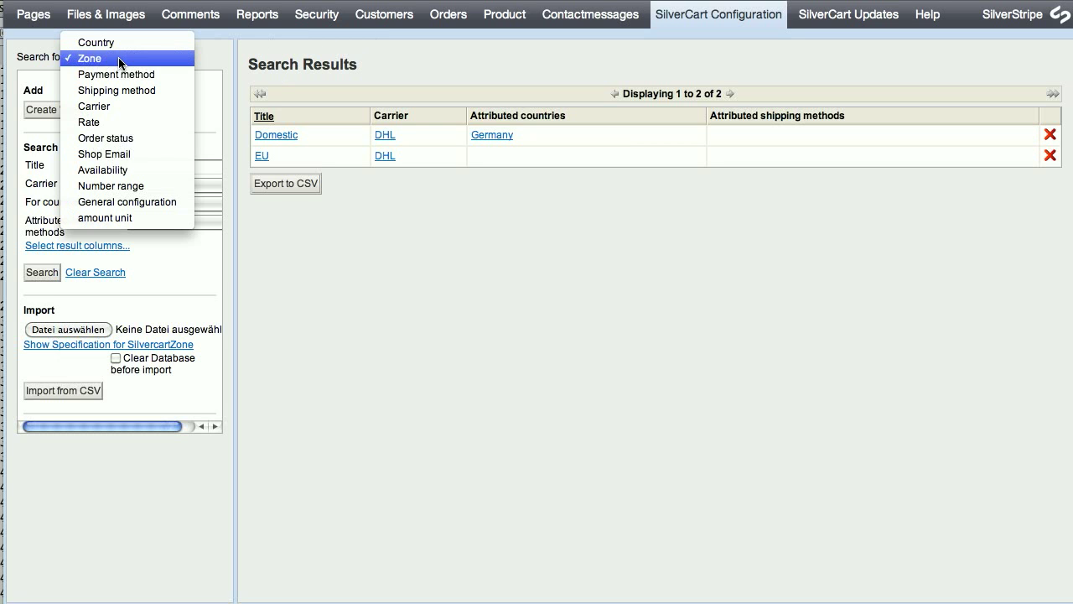
left_click(126, 74)
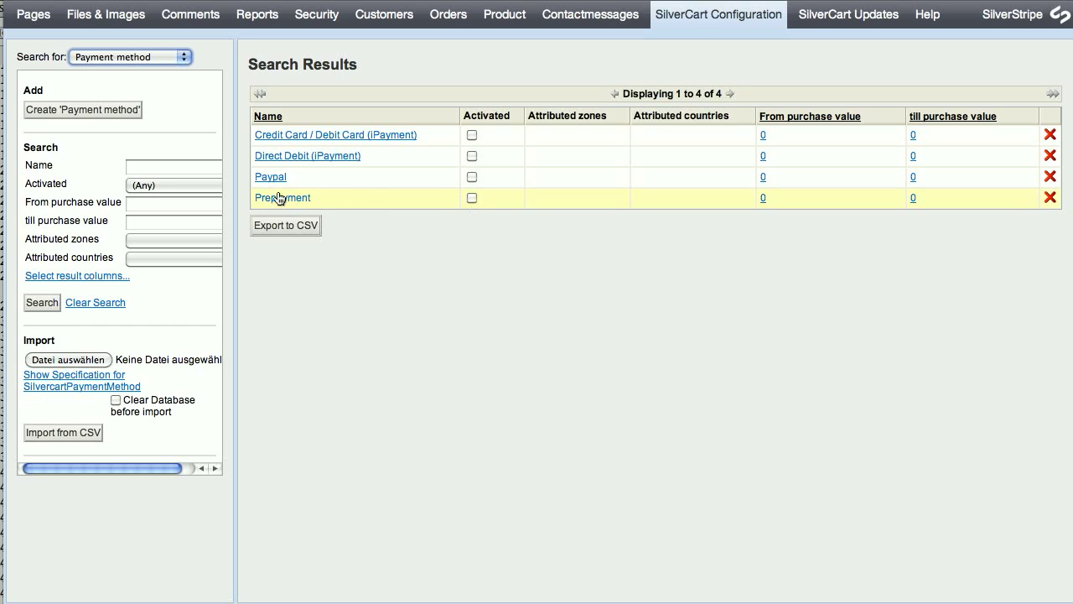
left_click(276, 198)
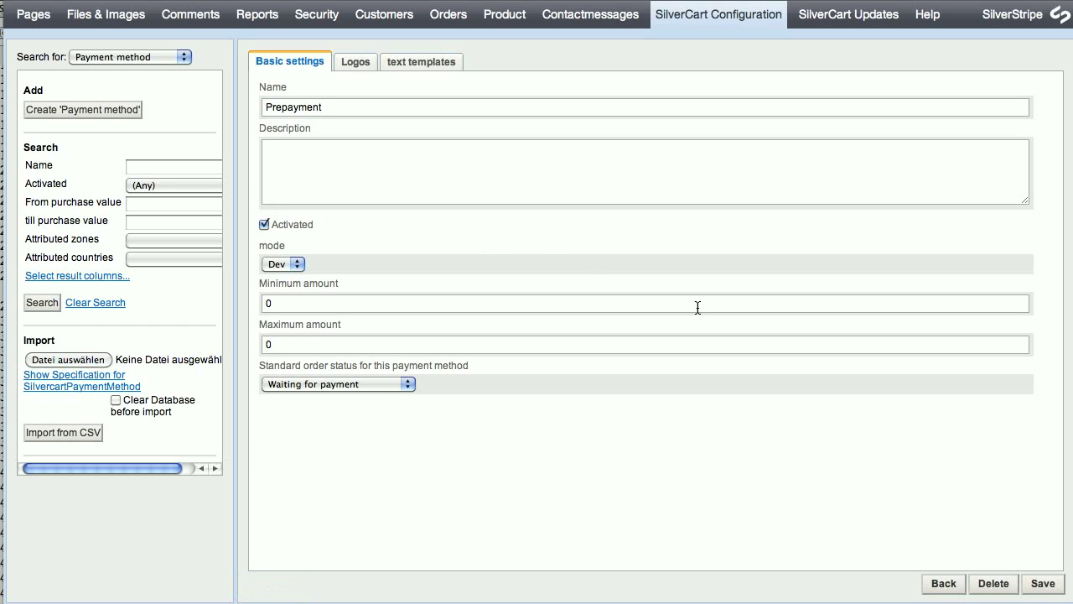
left_click(1042, 584)
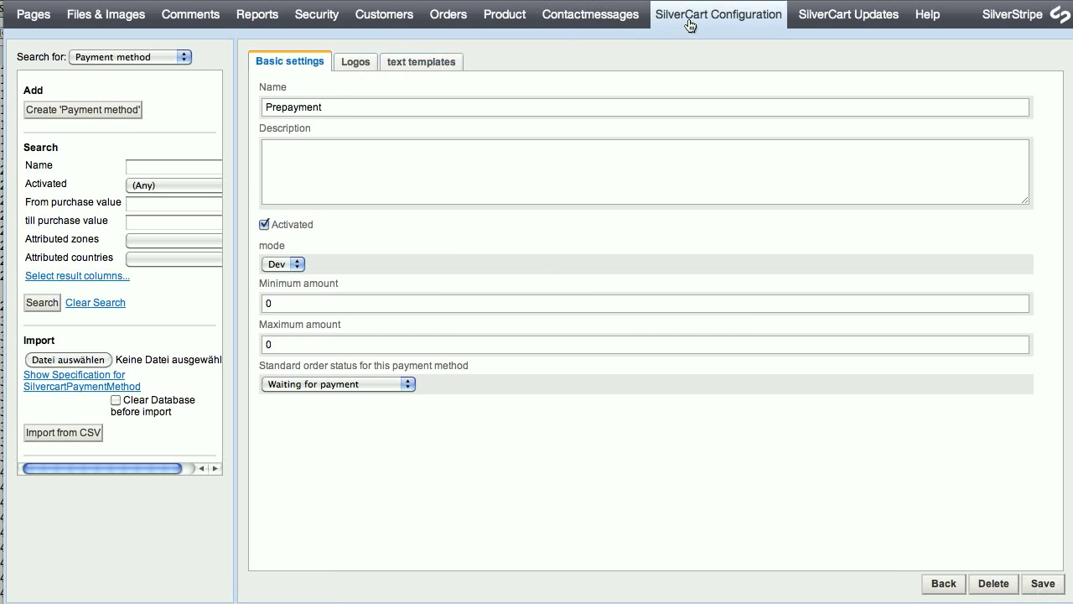
left_click(43, 301)
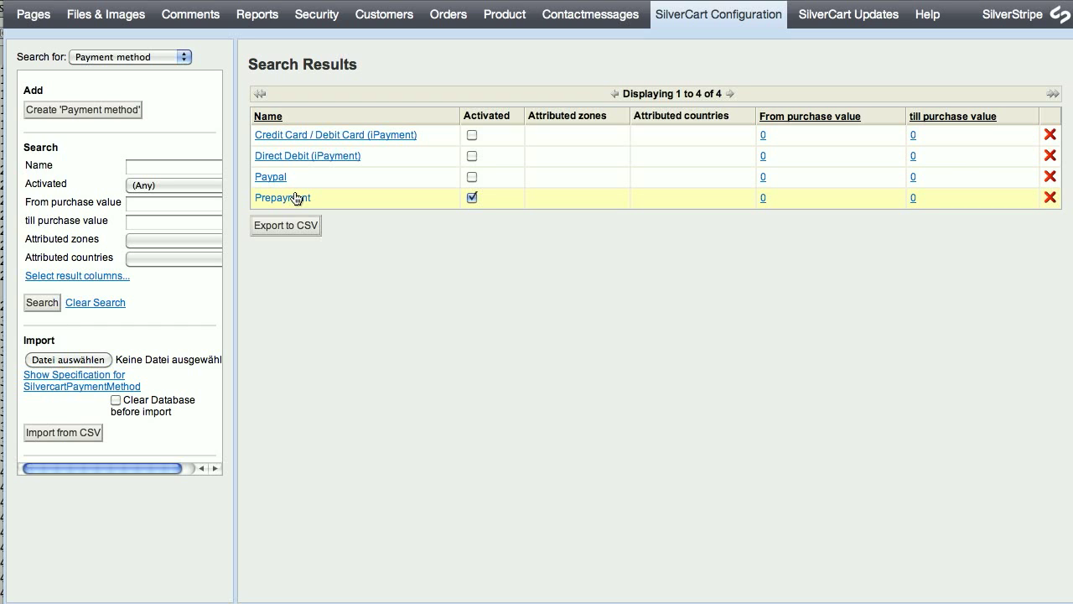
left_click(158, 57)
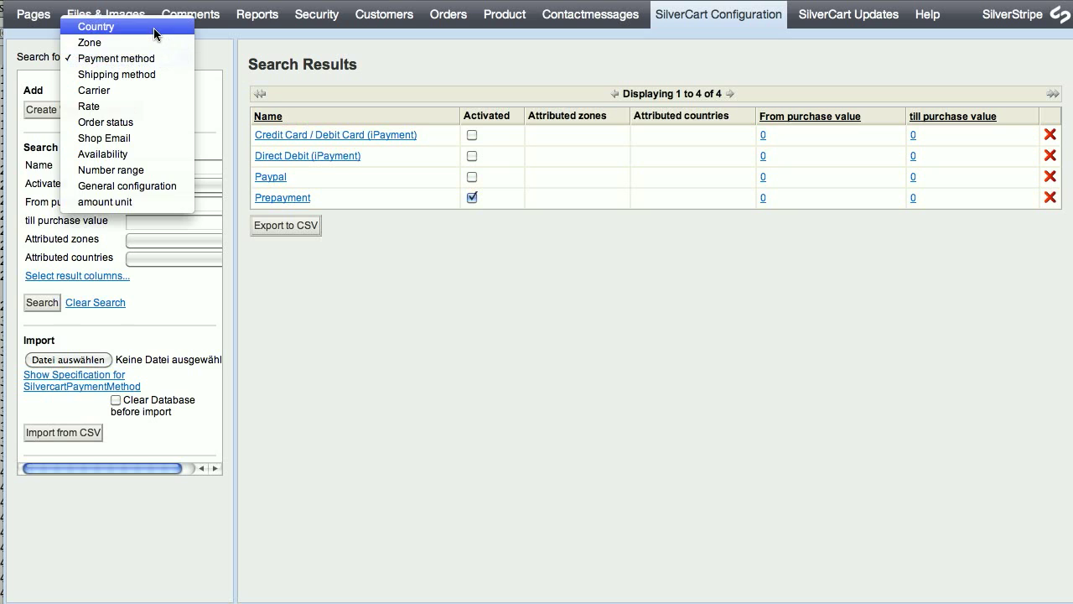
Tick Prepayment on Germany's Payment method tab and save the country record.
left_click(153, 27)
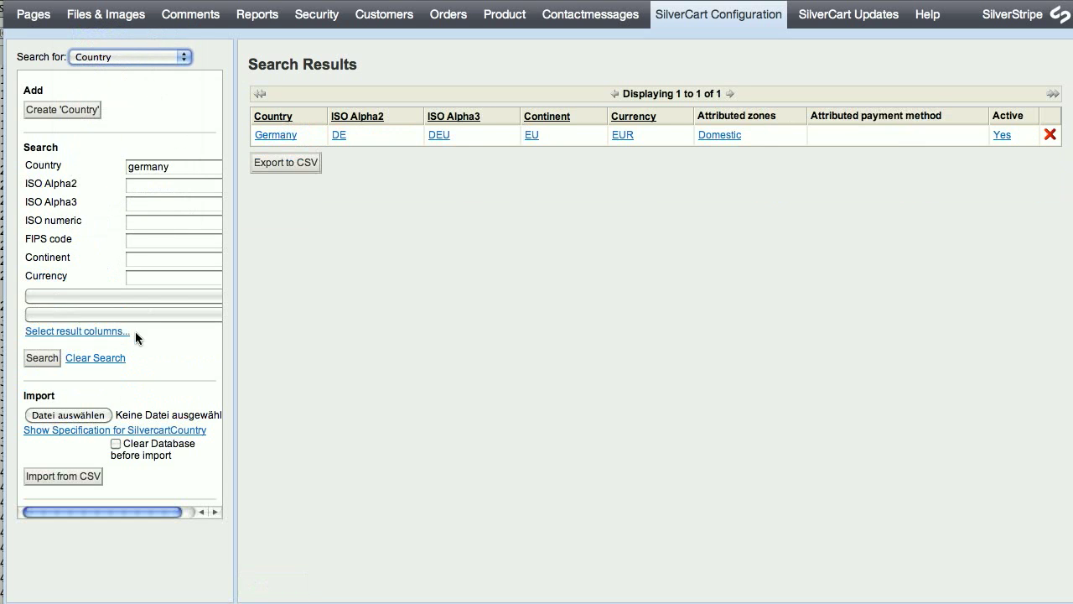
left_click(276, 137)
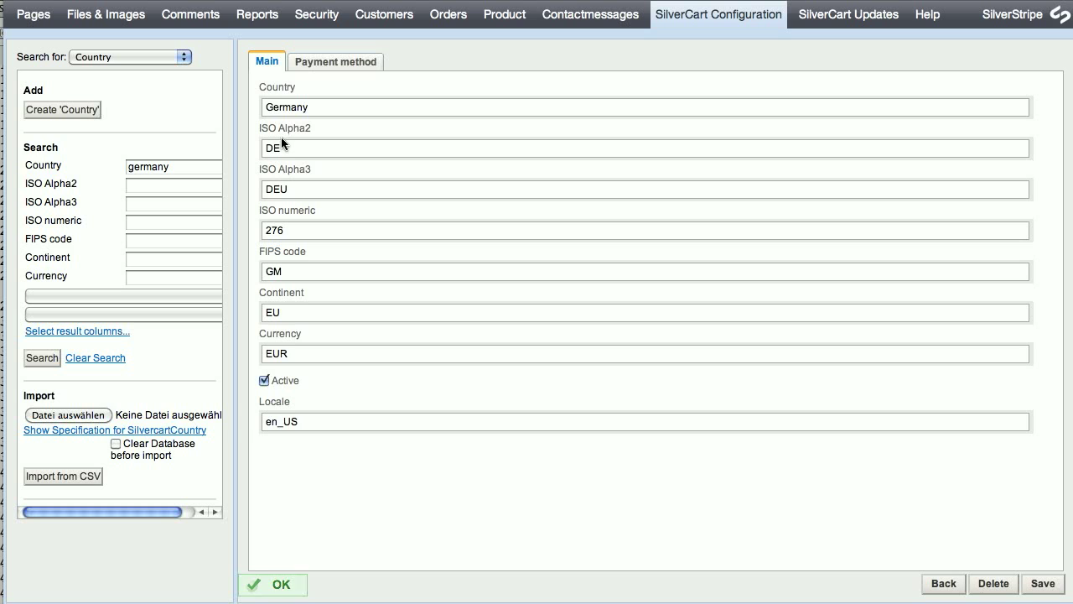
left_click(334, 63)
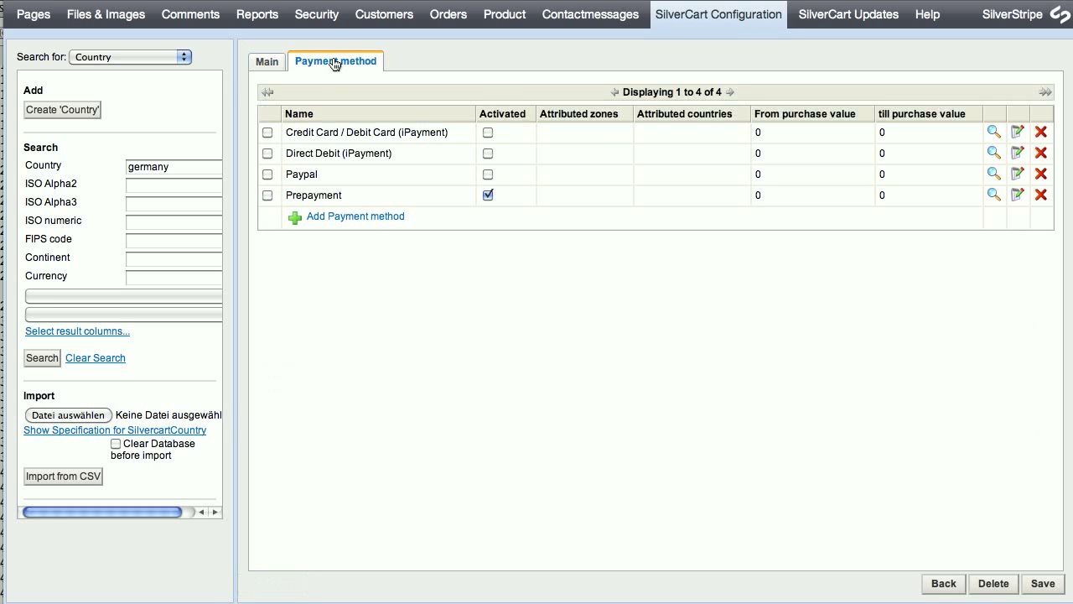
left_click(267, 194)
left_click(1052, 590)
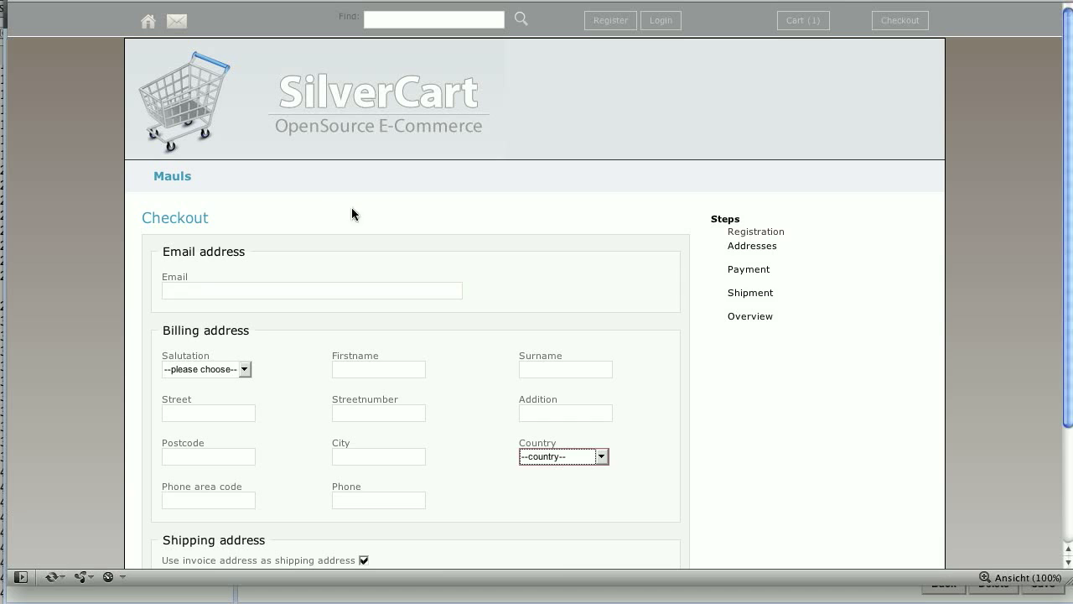
Enter the customer's e-mail address and choose Mister as the salutation.
left_click(192, 295)
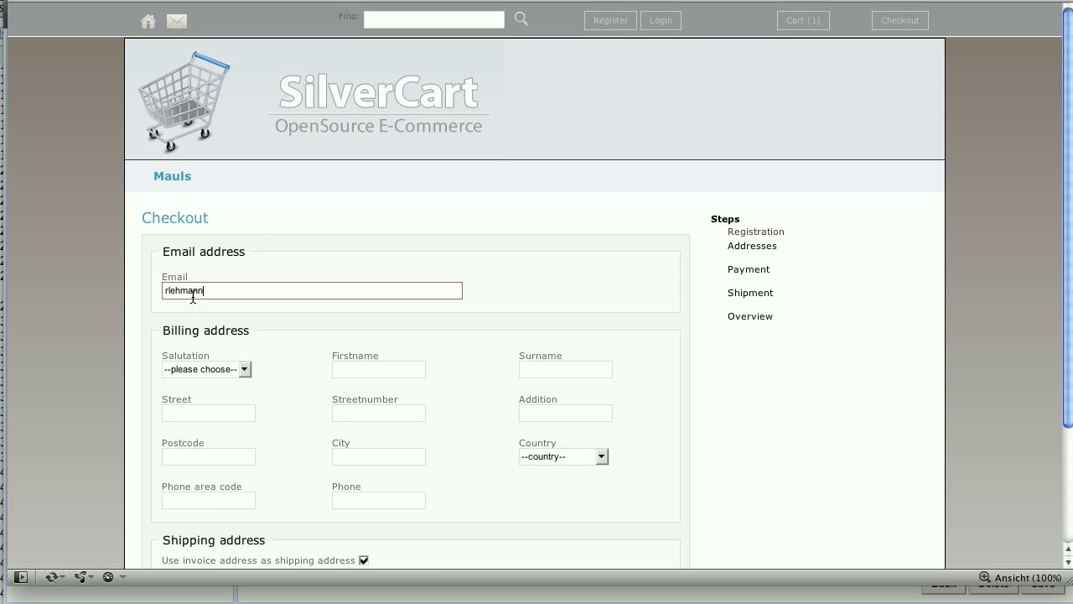
left_click(234, 367)
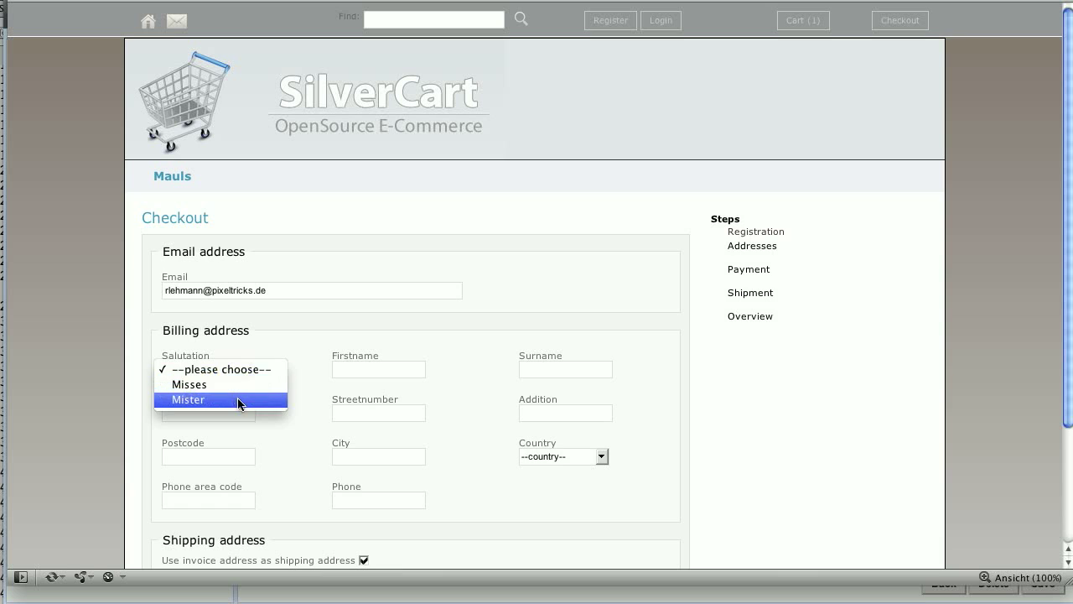
left_click(243, 400)
Fill in the customer's first name, surname, street, house number, postcode and city.
left_click(372, 370)
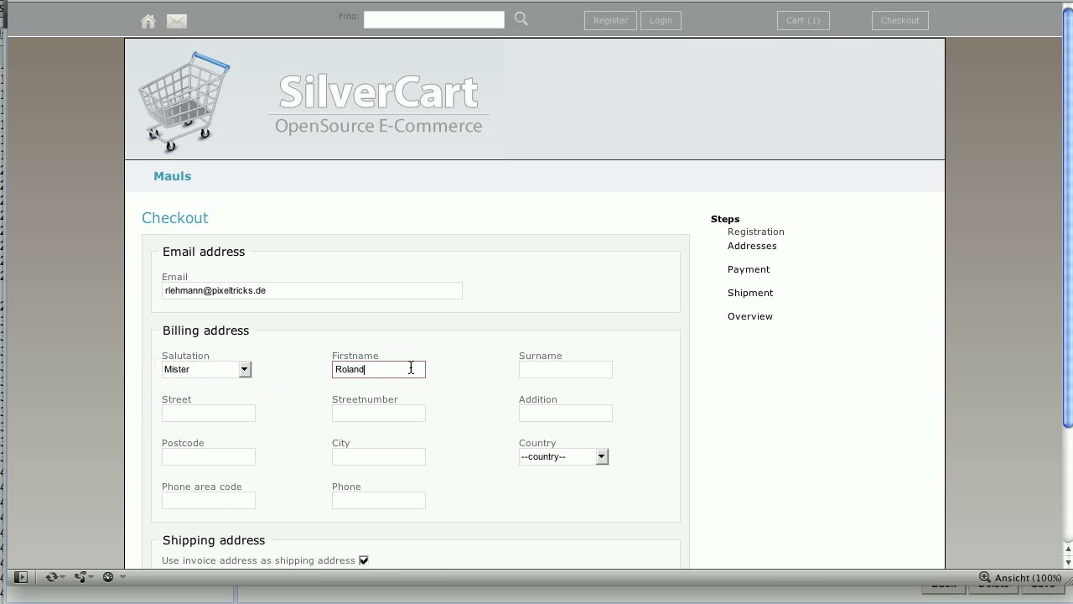
key("Tab")
key("Tab")
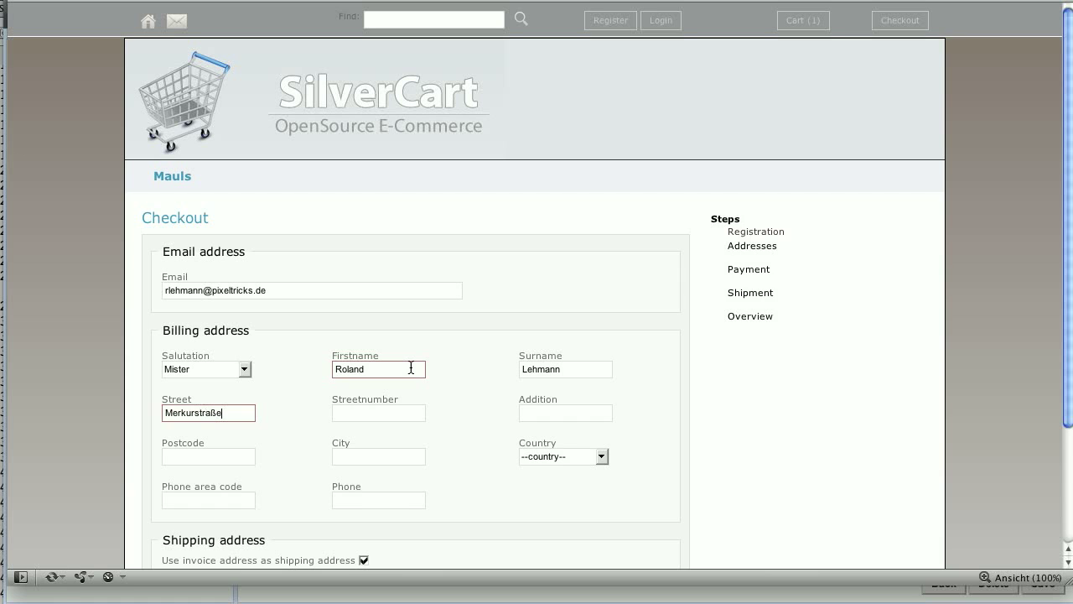
key("Tab")
key("Tab")
key("Tab")
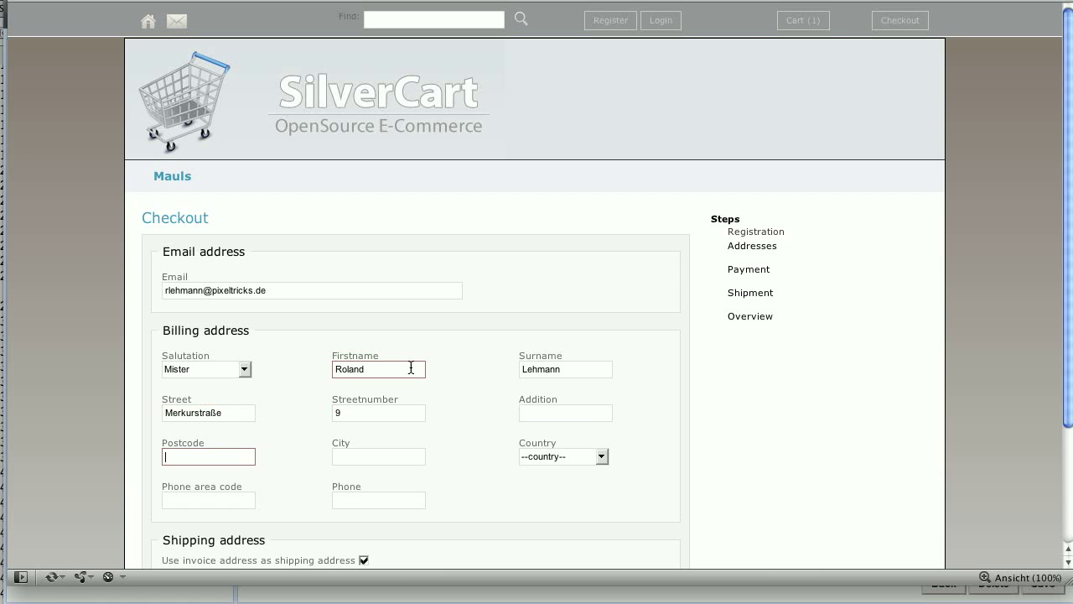
key("Tab")
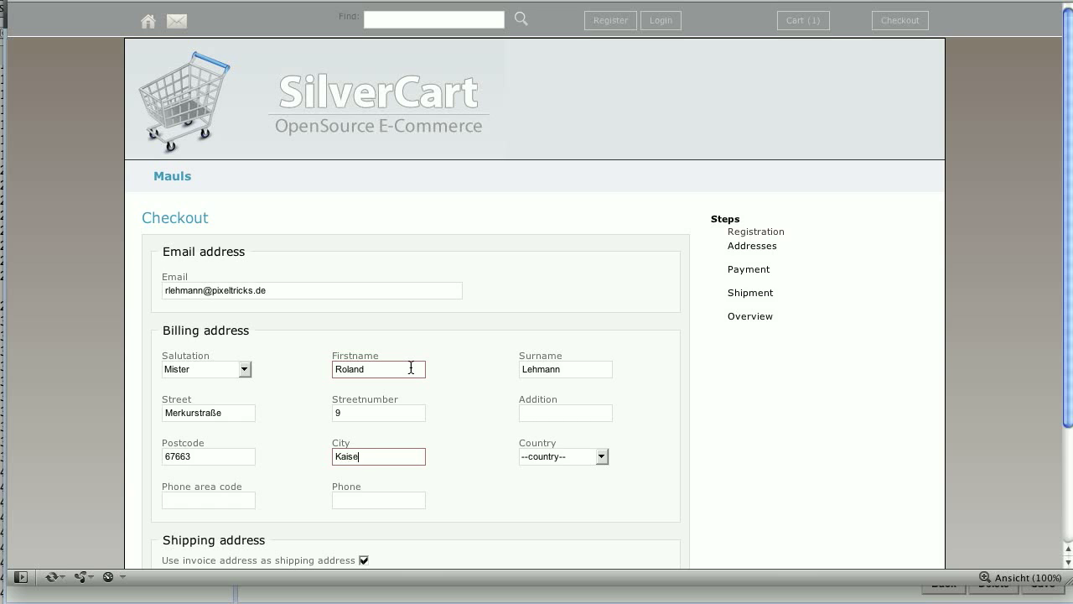
Choose Germany as the billing country and submit the address to reach payment.
left_click(561, 456)
left_click(574, 471)
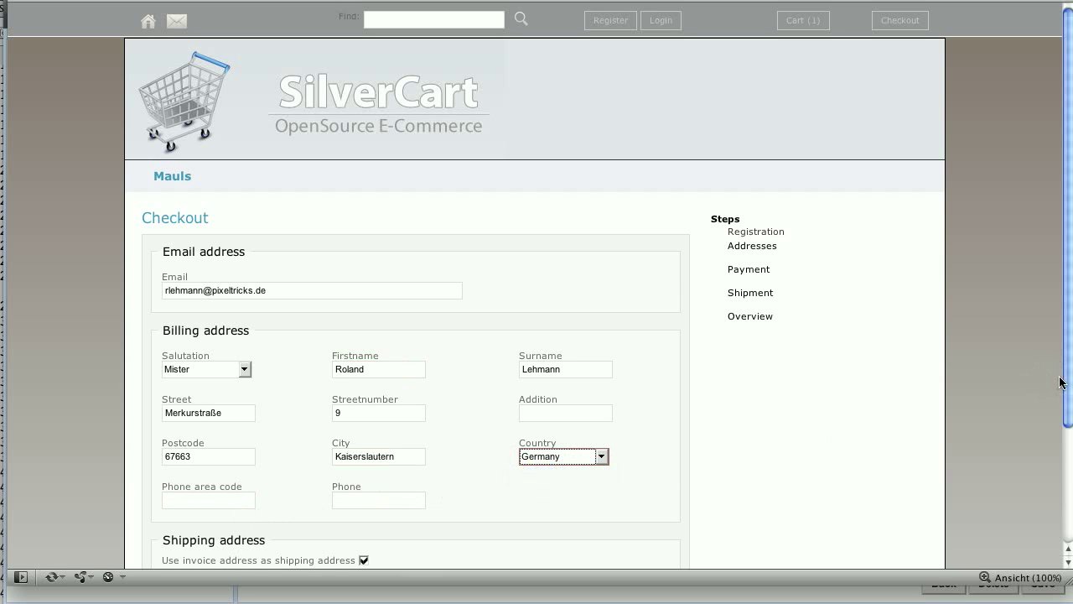
scroll(1061, 377, "down", 3)
scroll(1064, 487, "down", 2)
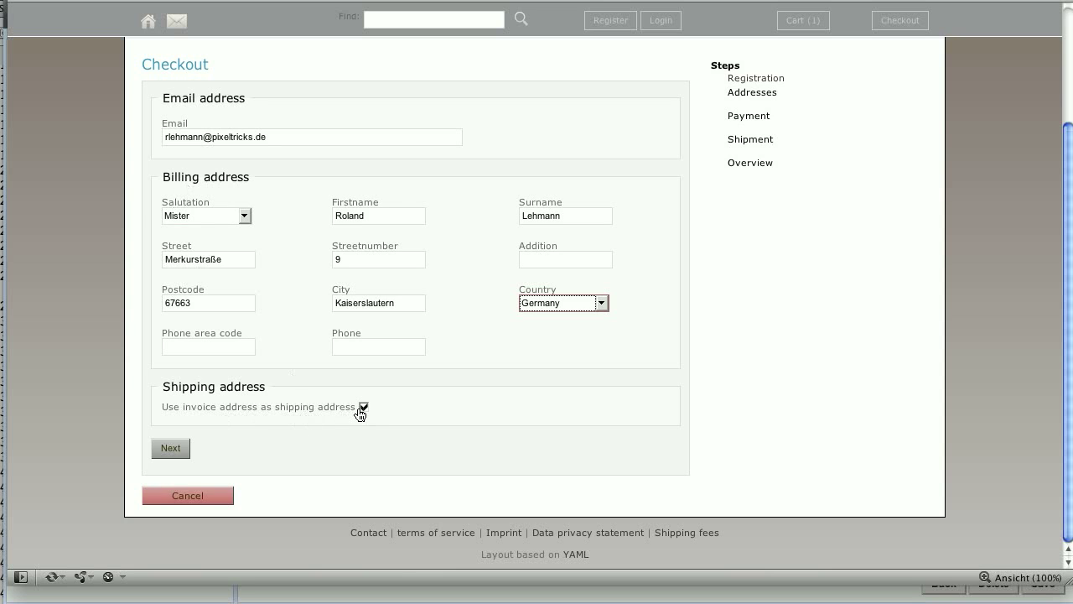
left_click(171, 450)
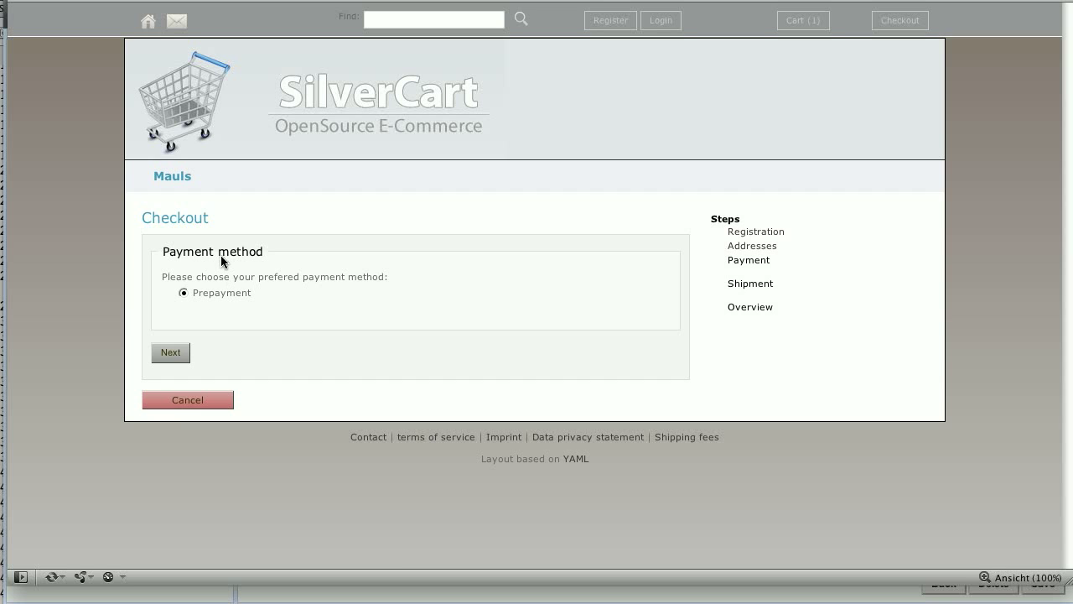
Keep Prepayment, choose DHL-Package (+3,90€) shipping, and proceed to the €7.49 order overview.
left_click(170, 353)
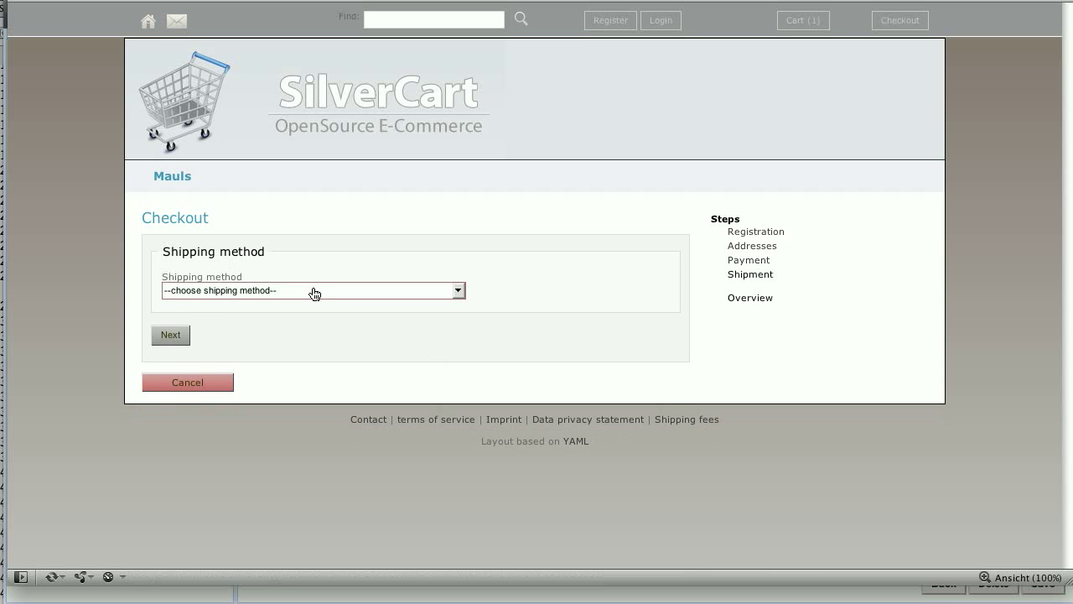
left_click(311, 290)
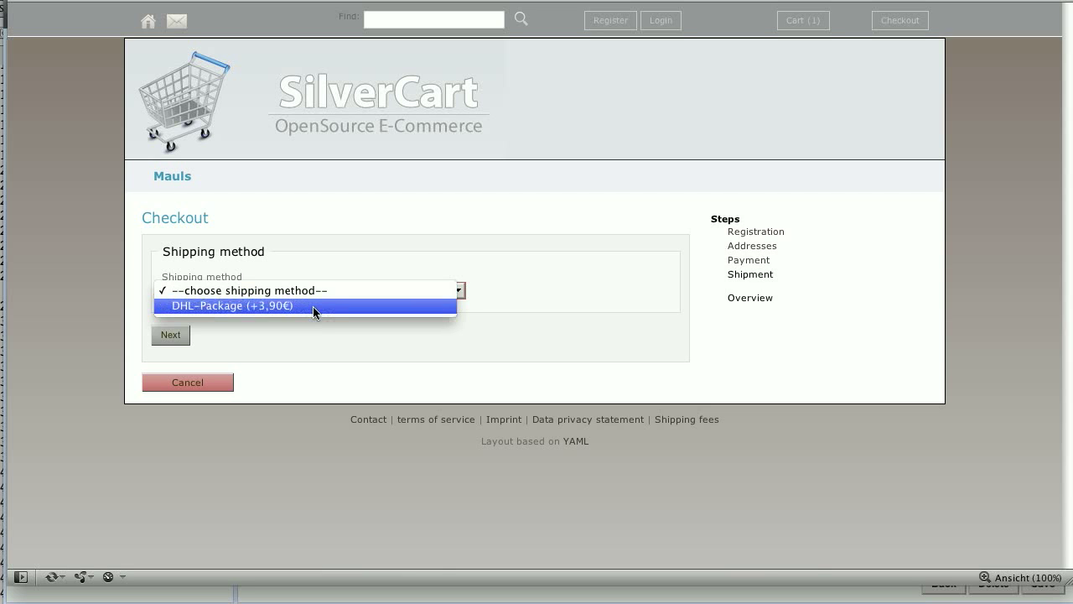
left_click(314, 306)
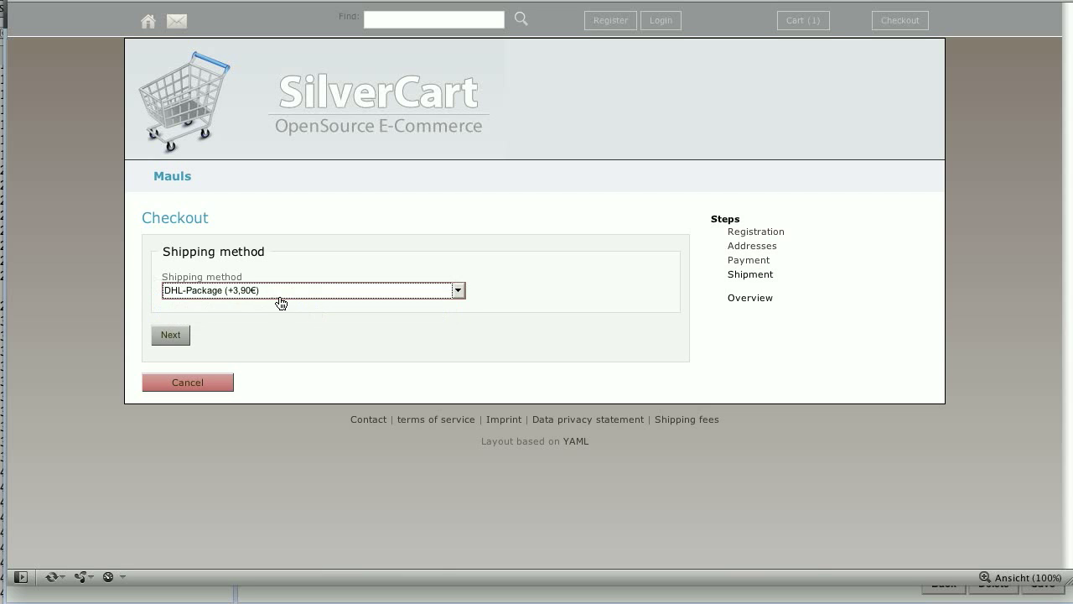
left_click(285, 296)
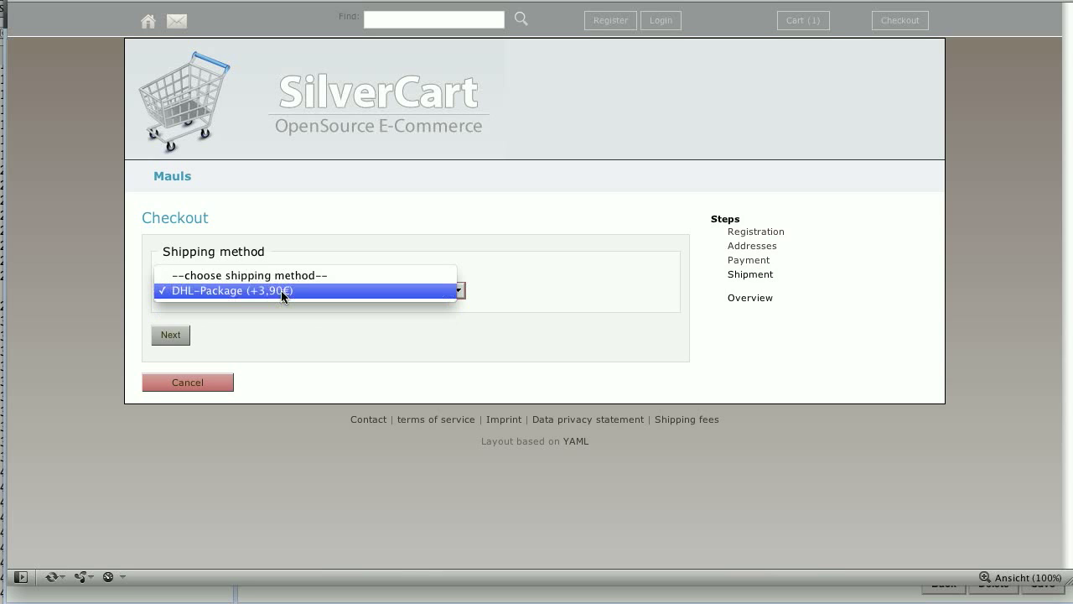
left_click(281, 290)
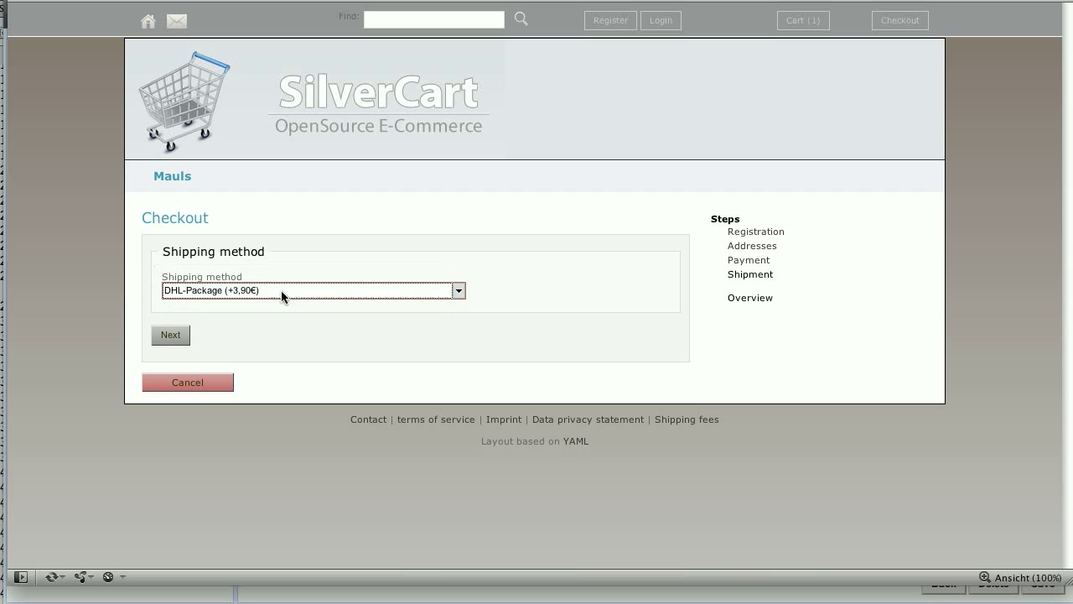
left_click(170, 334)
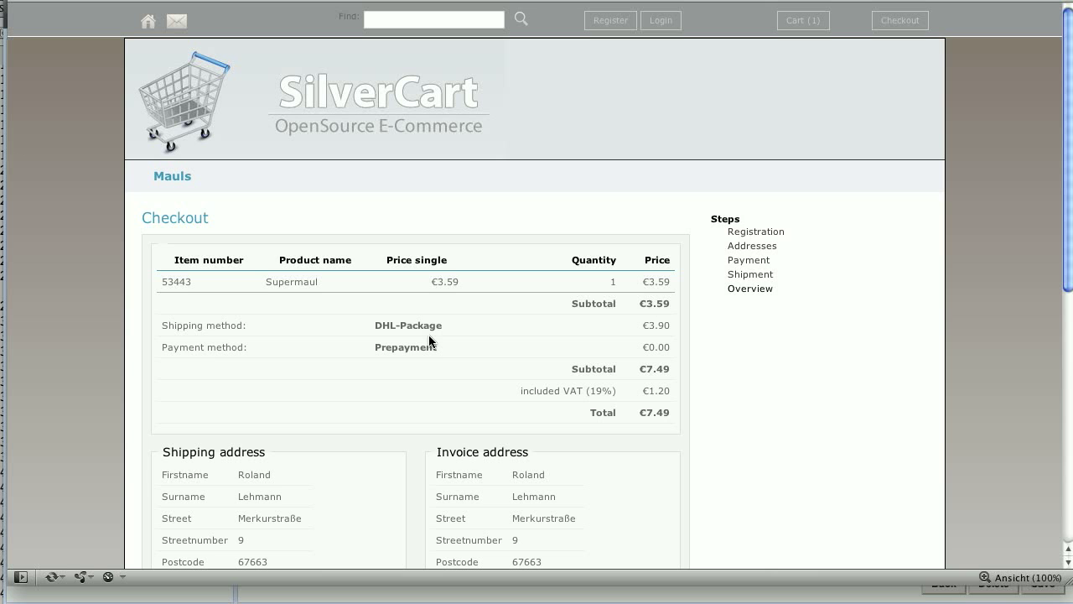
Add the order remark 'Deliver my my stuff quick!!!'.
left_click_drag(1071, 248, 1069, 386)
left_click(372, 533)
scroll(1068, 399, "down", 3)
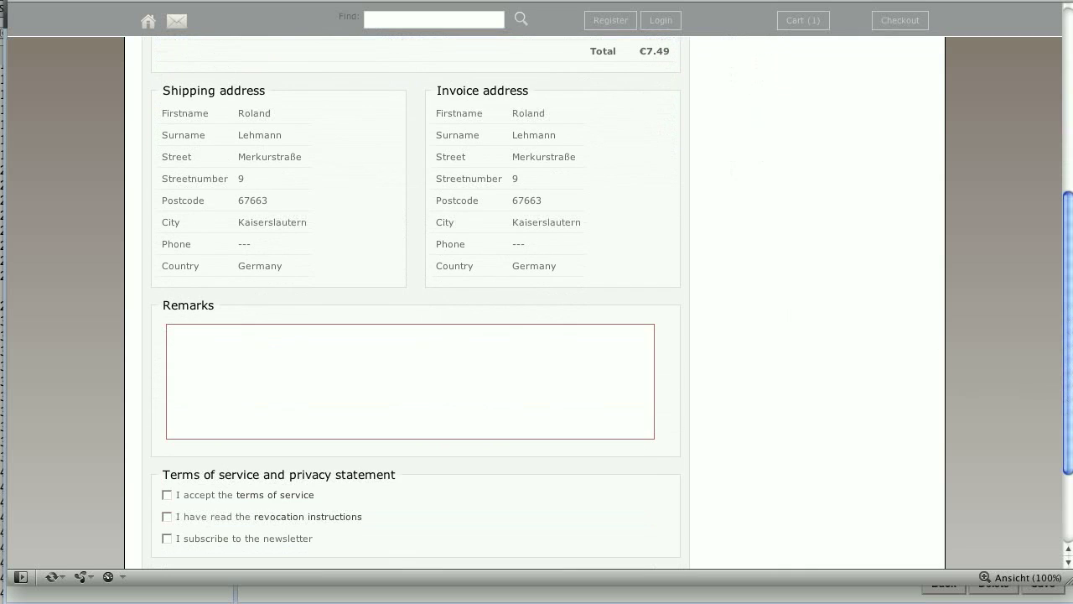
type("Deliver my my stuff quick!!!")
Accept the terms of service and revocation instructions, then place the order.
scroll(164, 463, "down", 3)
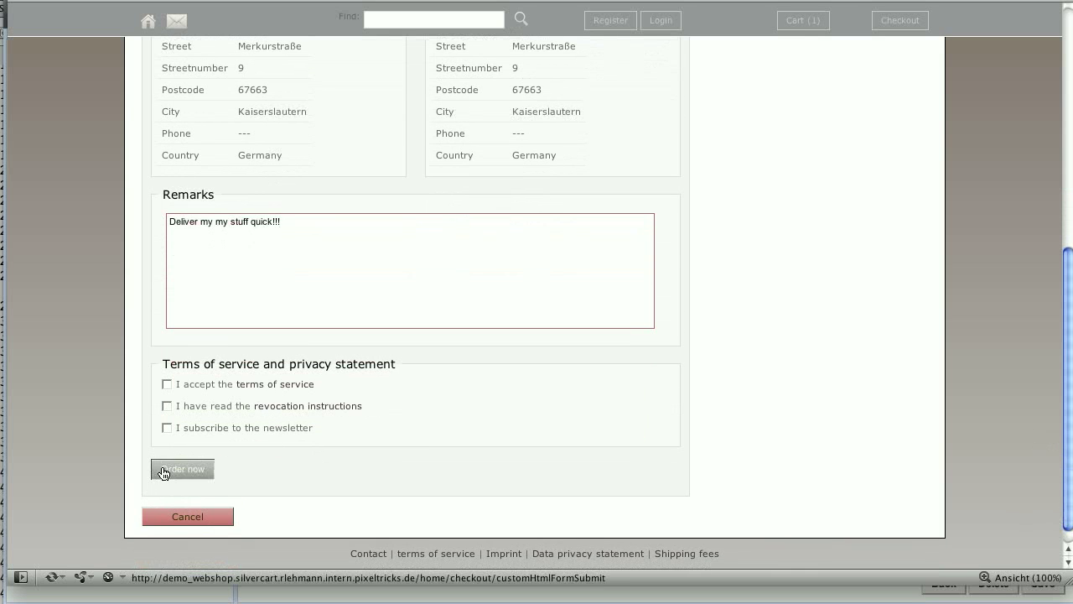
left_click(166, 384)
left_click(167, 406)
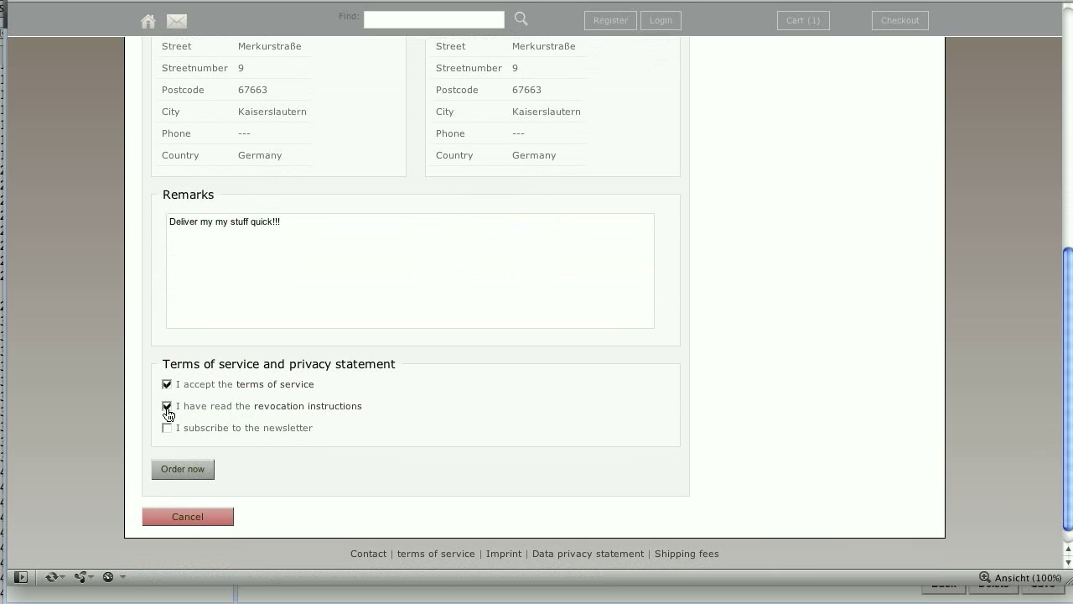
left_click(190, 472)
scroll(467, 445, "up", 6)
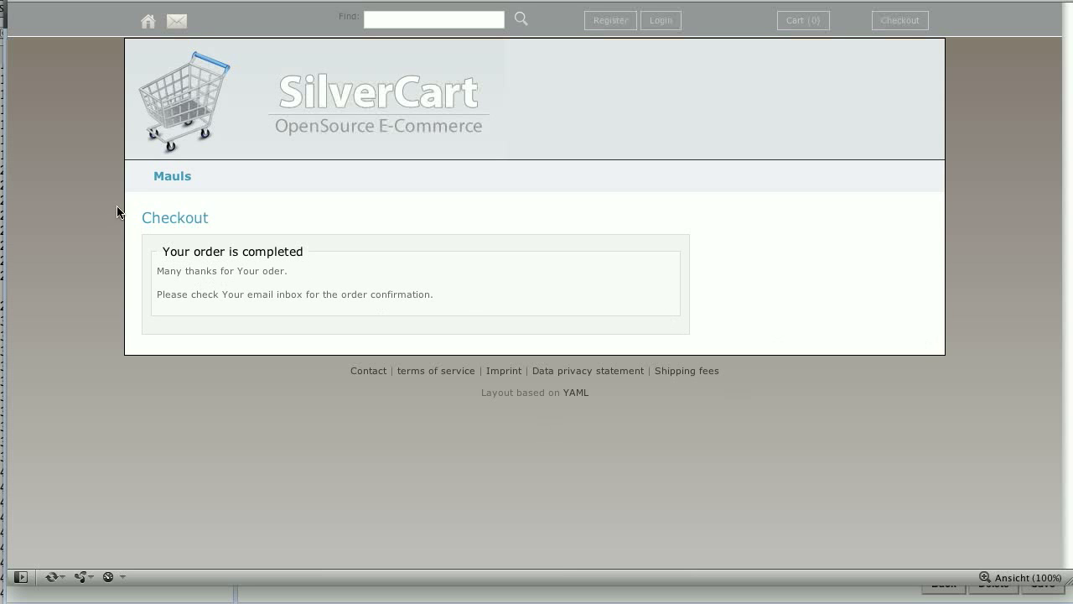
Read the 'Ihre Bestellung in unserem Webshop' confirmation and the newest 'Eine neue Bestellung wurde aufgegeben' email.
key("super+Tab")
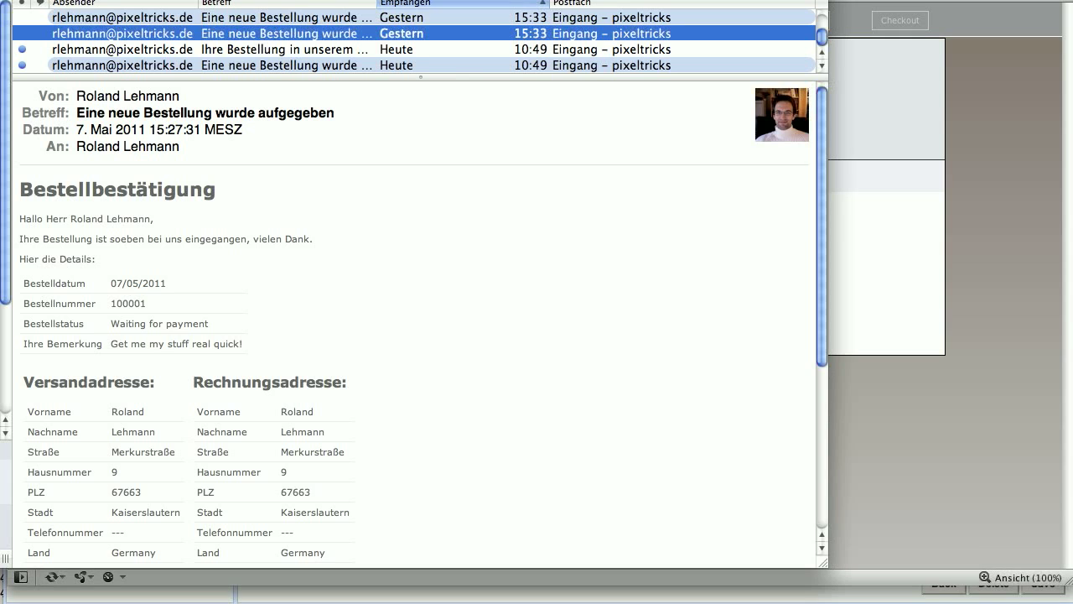
left_click(141, 52)
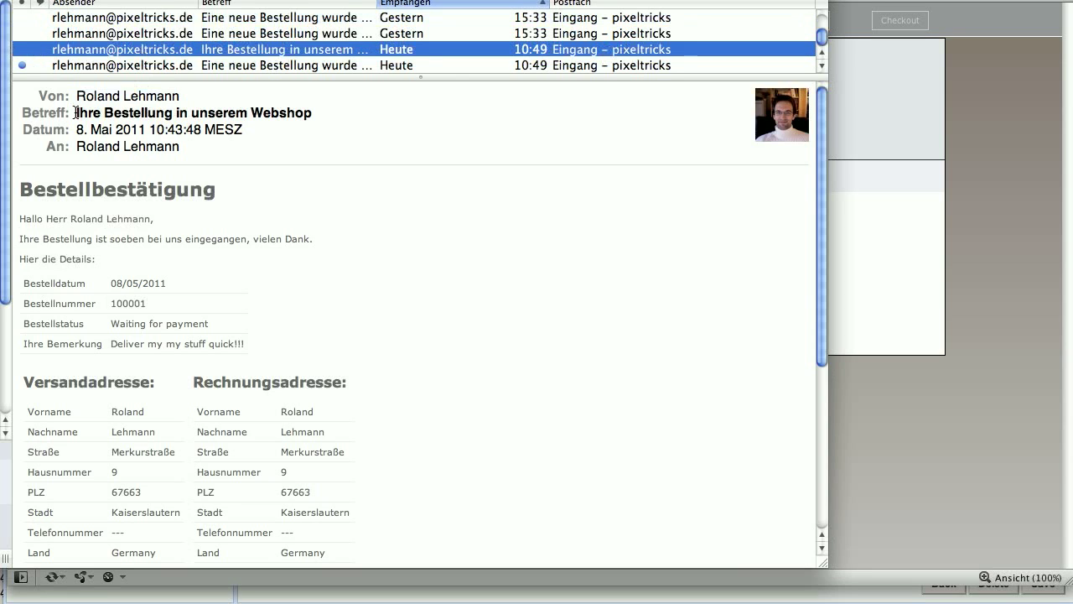
left_click_drag(75, 113, 308, 115)
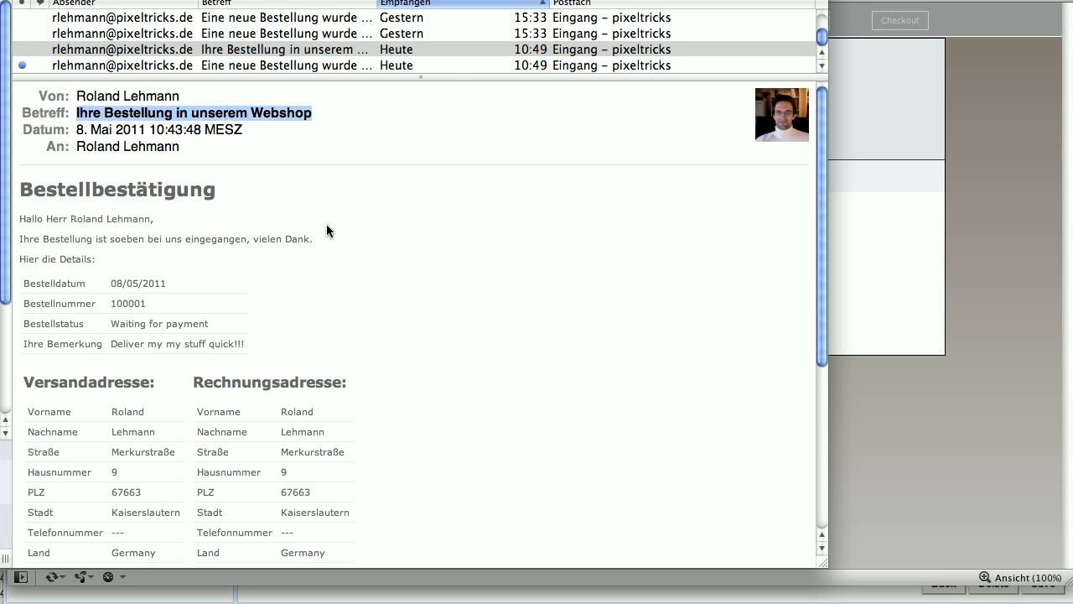
left_click(133, 65)
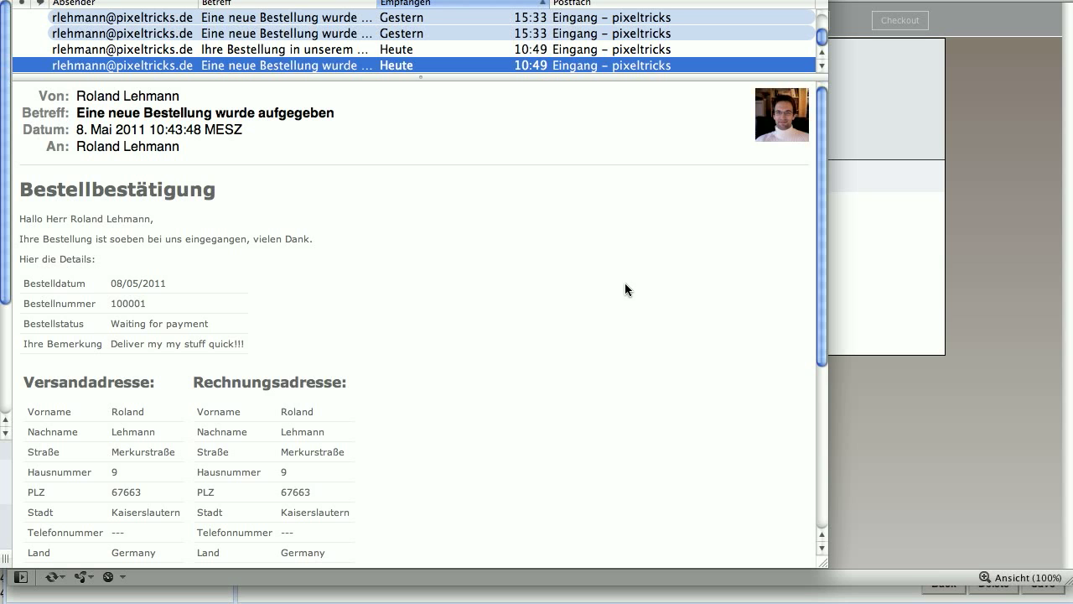
mouse_move(822, 253)
left_mouse_down()
mouse_move(826, 430)
mouse_move(813, 243)
left_mouse_up()
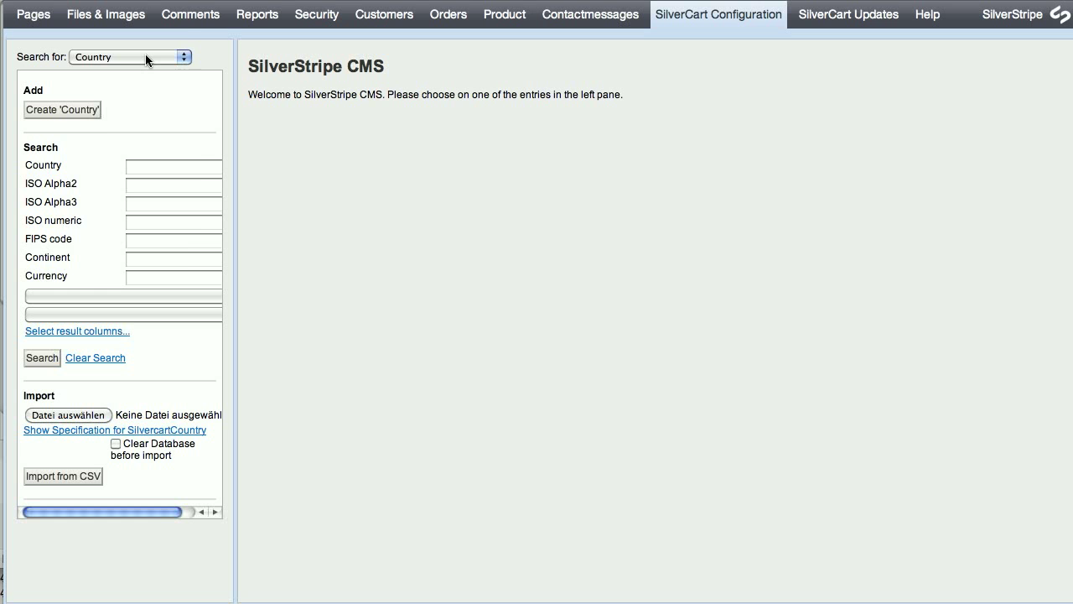
List the Shop Email records in SilverCart Configuration and open MailOrderNotification.
left_click(145, 55)
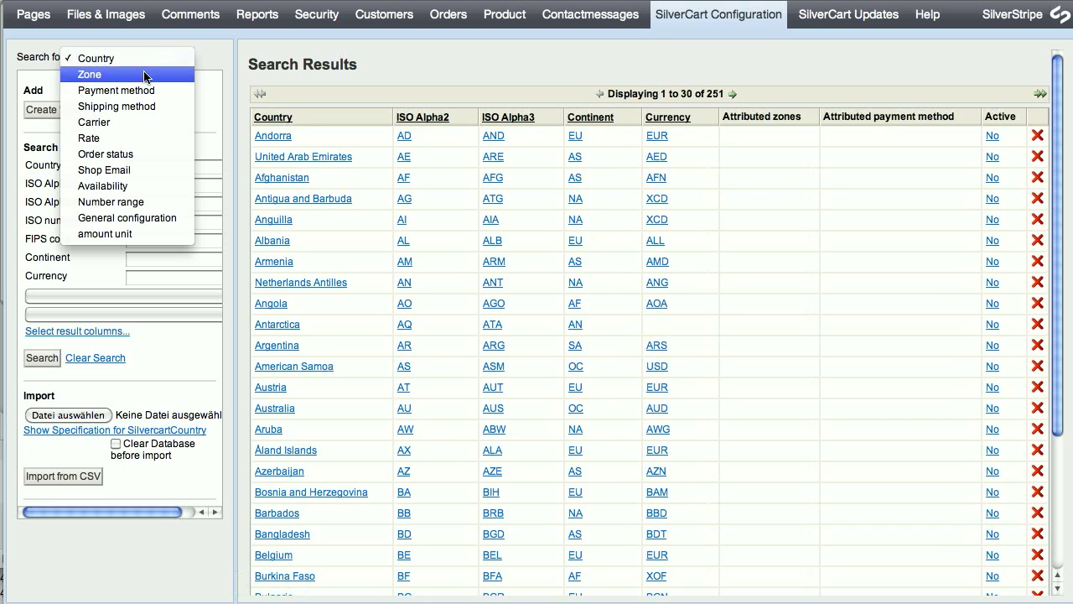
left_click(134, 171)
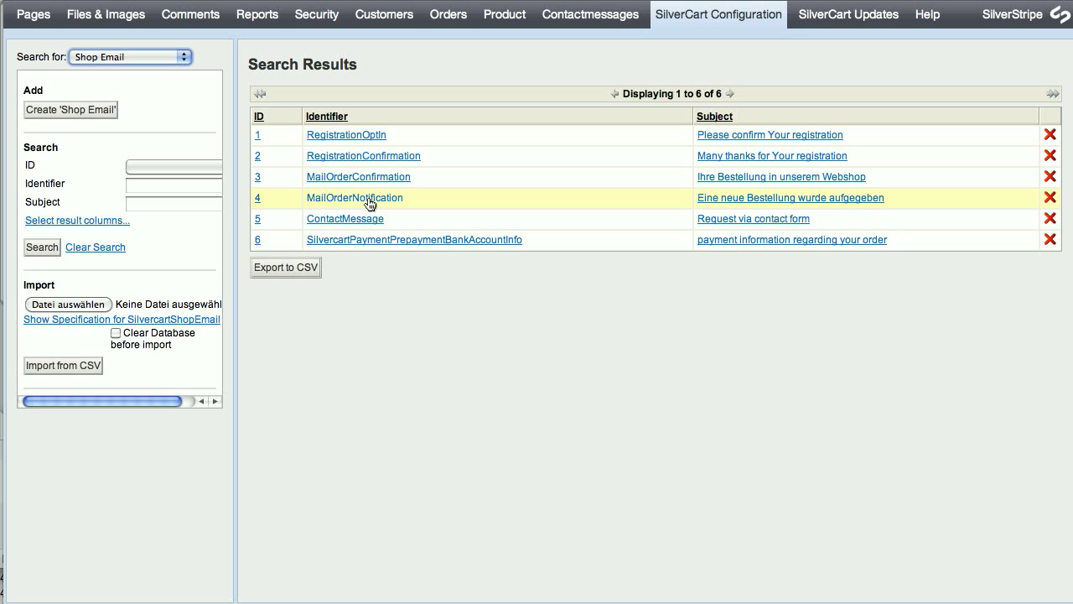
left_click(370, 203)
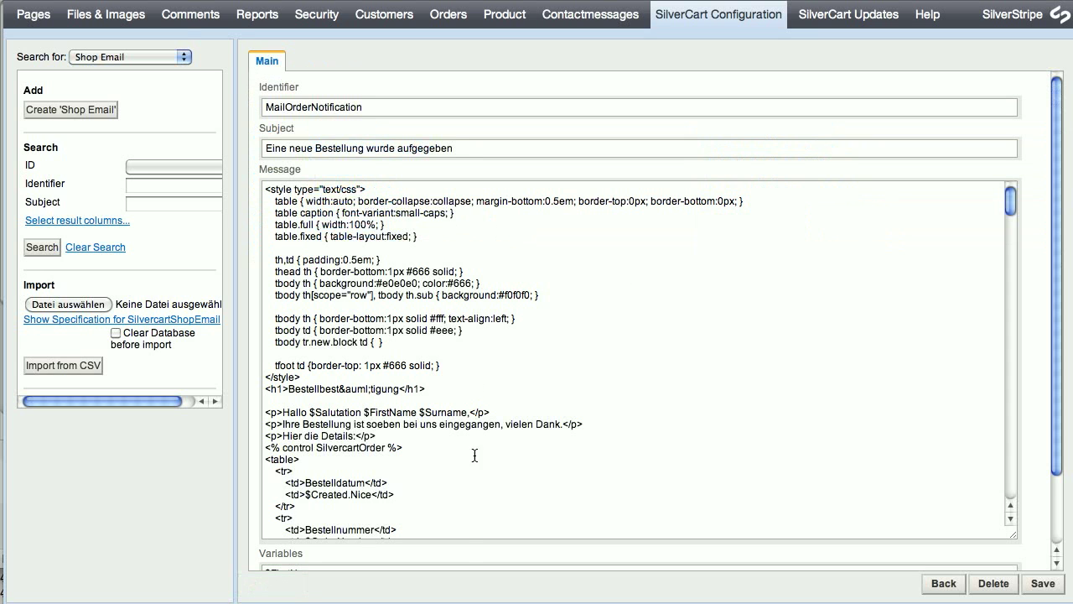
Scroll through the template's HTML message and highlight its table style rules.
mouse_move(1013, 198)
left_mouse_down()
mouse_move(1017, 497)
mouse_move(1003, 363)
mouse_move(1012, 201)
left_mouse_up()
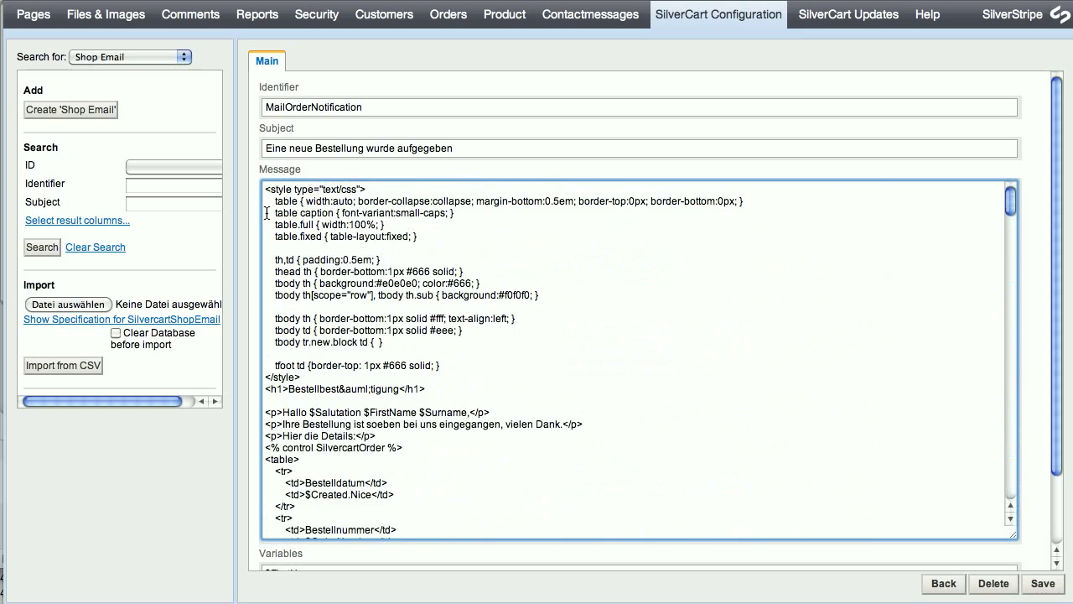
left_click_drag(270, 201, 461, 372)
left_click_drag(1012, 199, 985, 191)
left_click(479, 360)
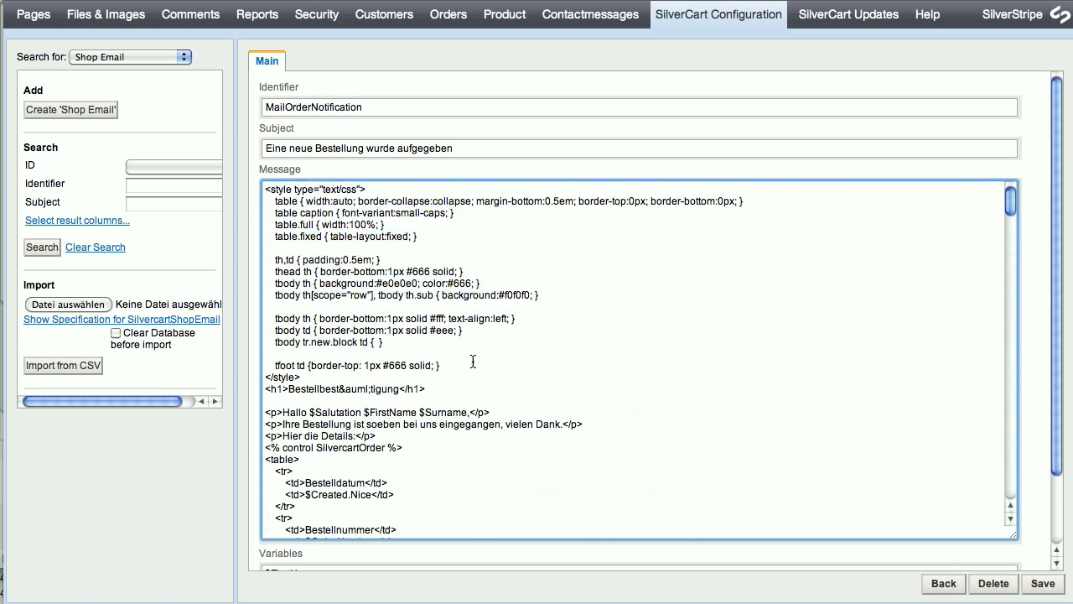